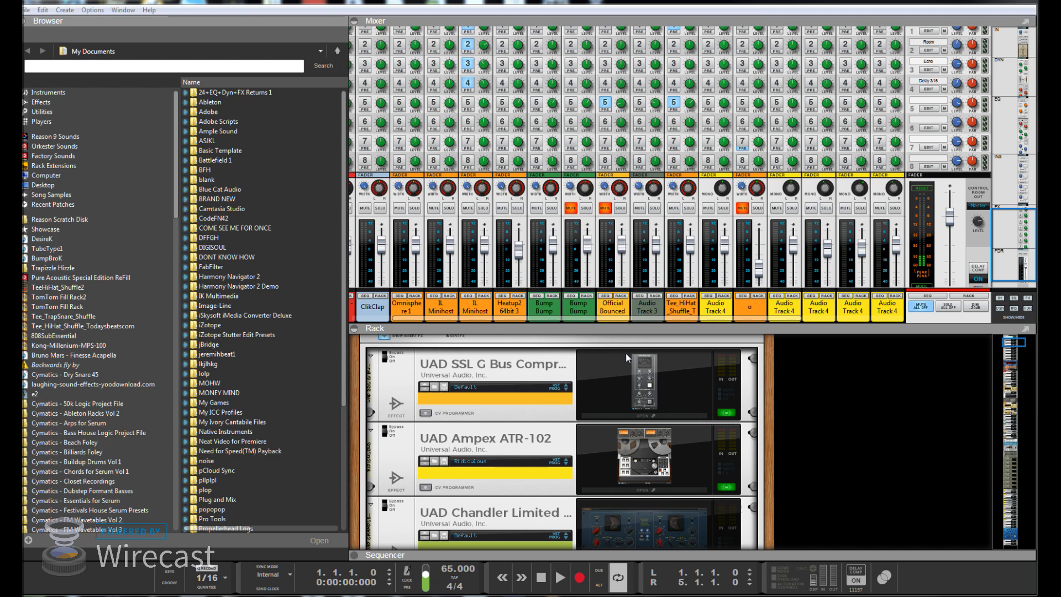
Open the UAD SSL G Bus Compressor's plugin window and move it clear of the rack
left_click(651, 384)
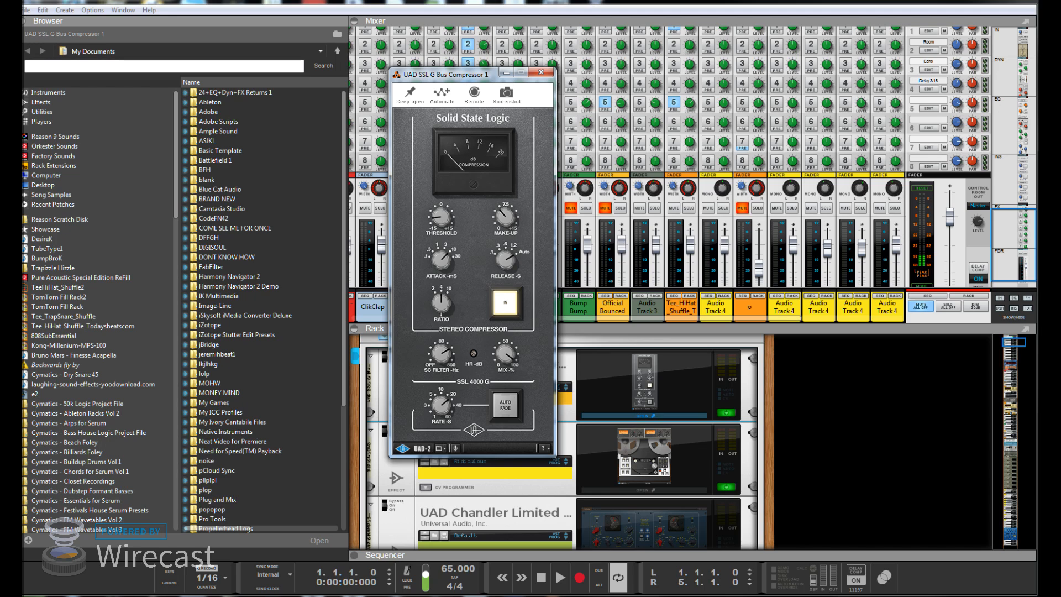
left_click_drag(469, 595, 897, 101)
left_click_drag(449, 74, 282, 65)
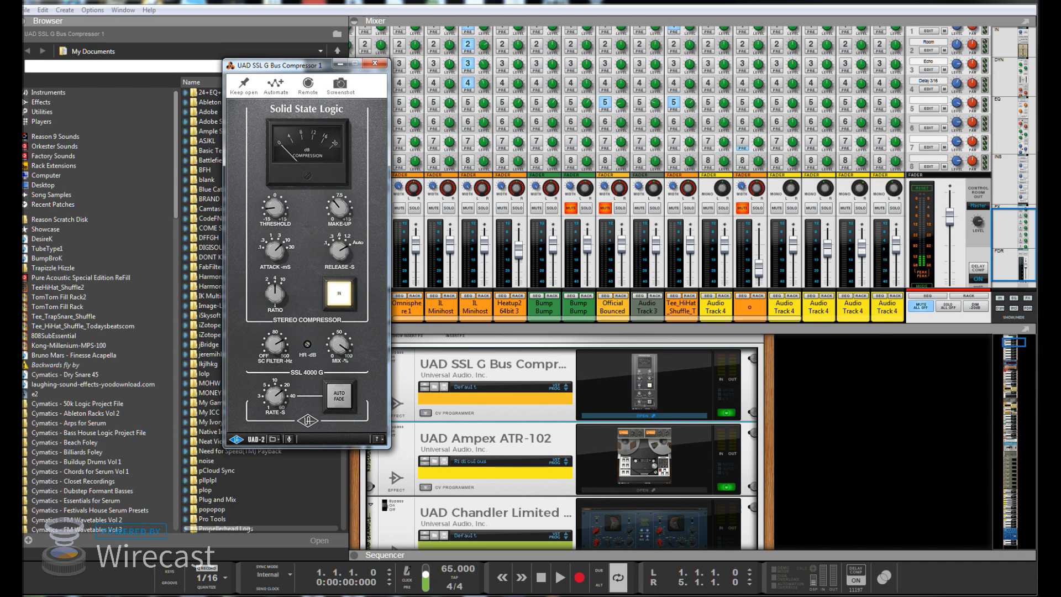
Switch to Wirecast Play, bring up Source Settings and show the Capture Type options for Local Desktop Presenter 1
key("alt+Tab")
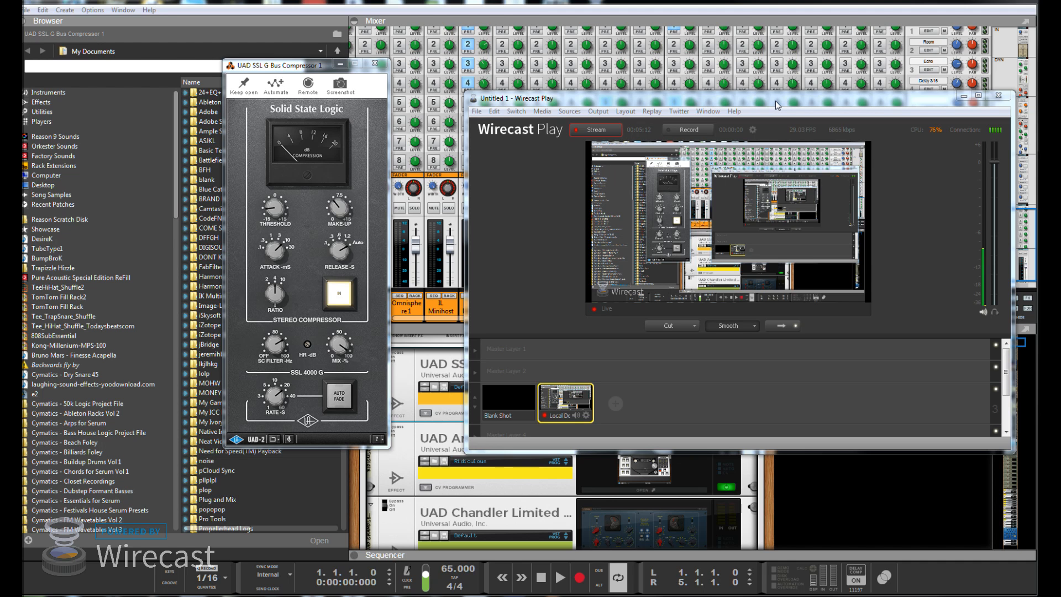
left_click_drag(775, 100, 709, 87)
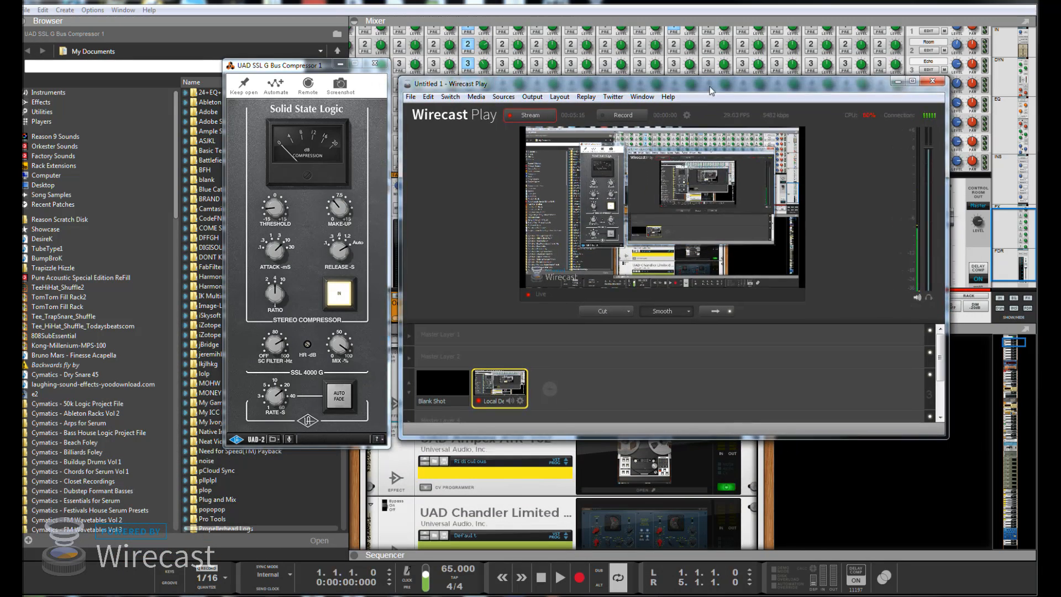
left_click(503, 97)
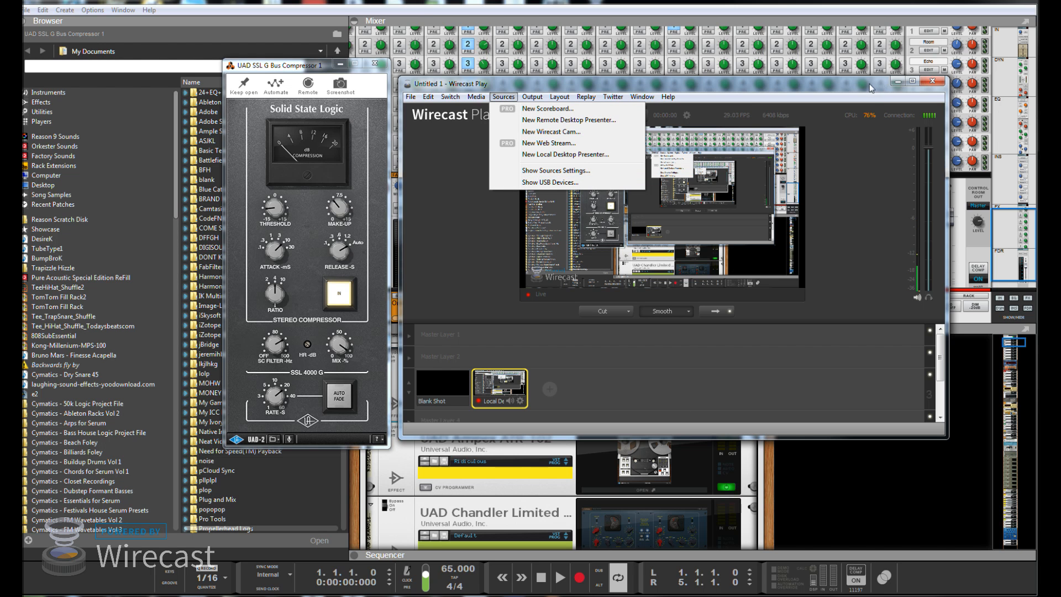
left_click_drag(869, 83, 547, 596)
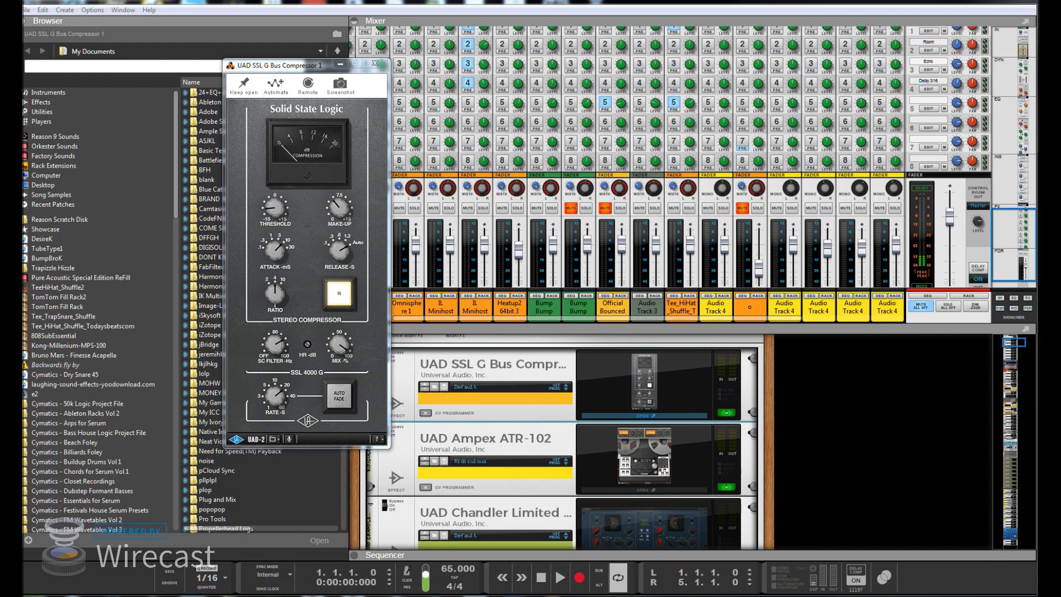
left_click_drag(713, 596, 589, 82)
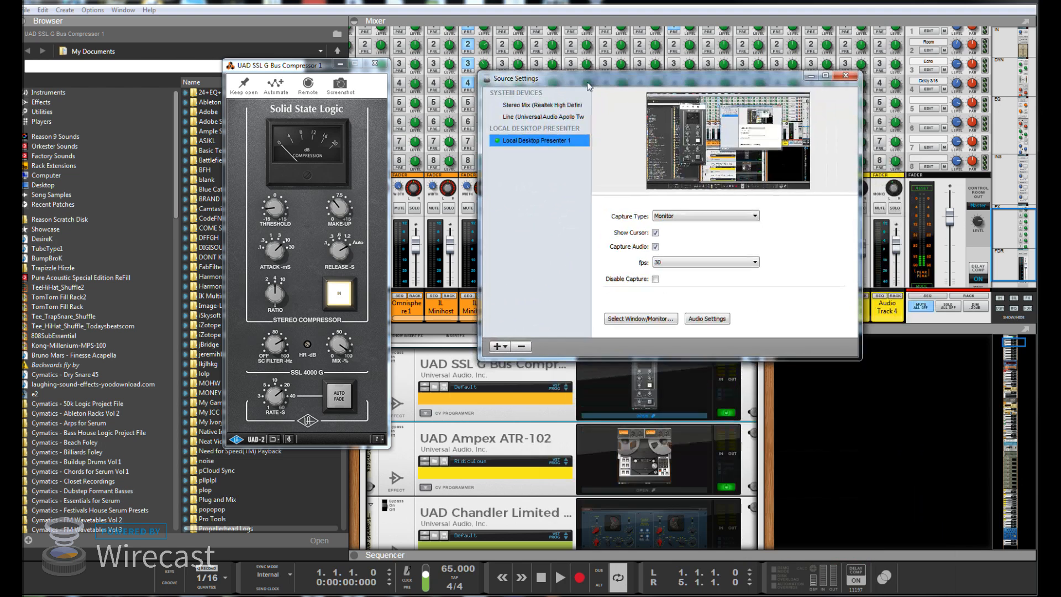
left_click(664, 221)
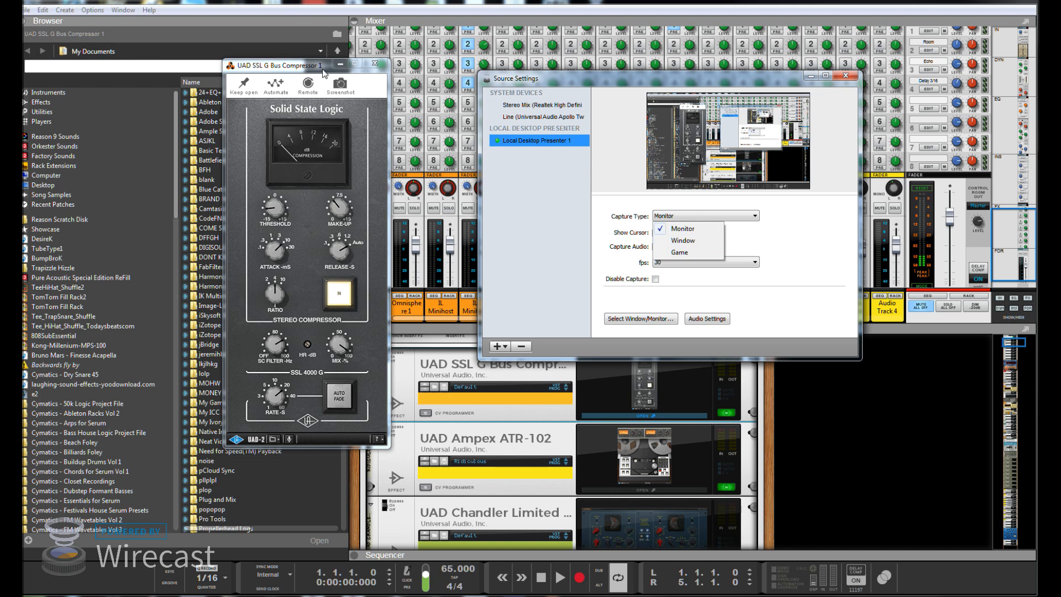
Open the UAD Ampex ATR-102 plugin window beside Source Settings and clear both windows from the screen
mouse_move(289, 71)
left_mouse_down()
mouse_move(334, 66)
mouse_move(337, 53)
mouse_move(408, 76)
mouse_move(283, 76)
left_mouse_up()
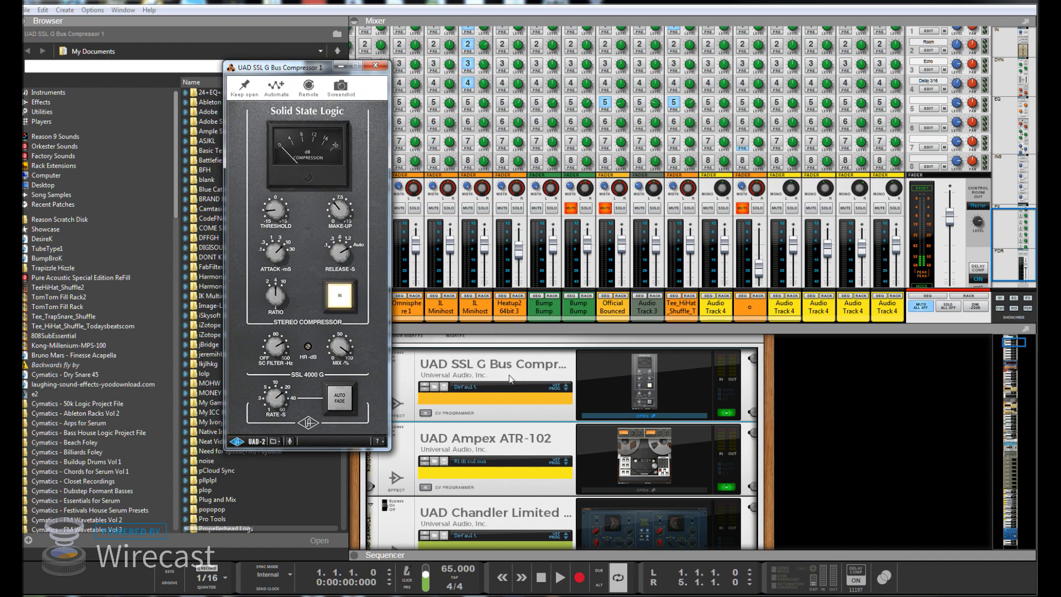
left_click(654, 449)
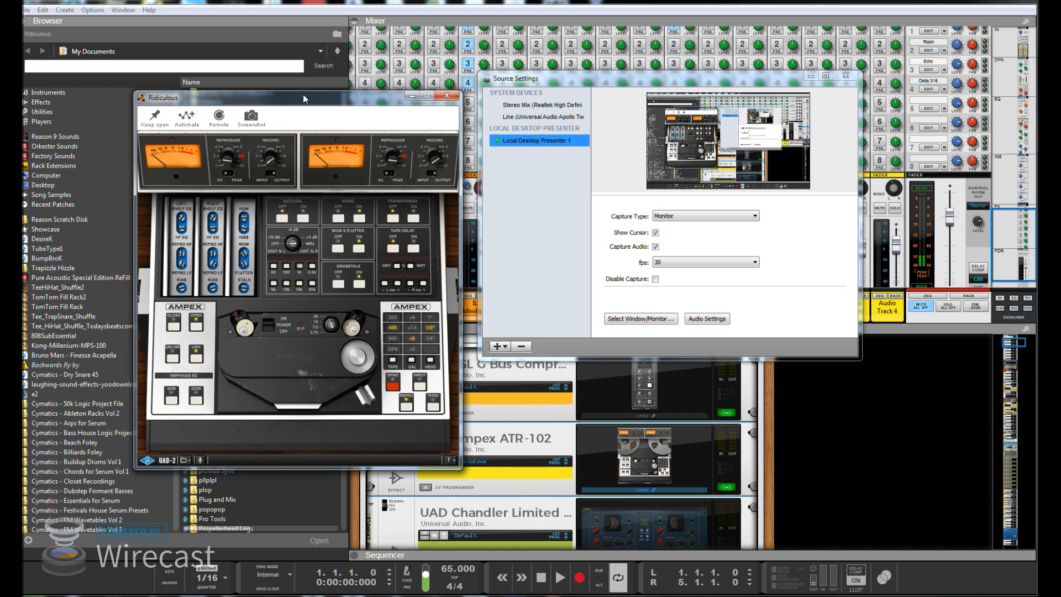
left_click_drag(696, 85, 668, 77)
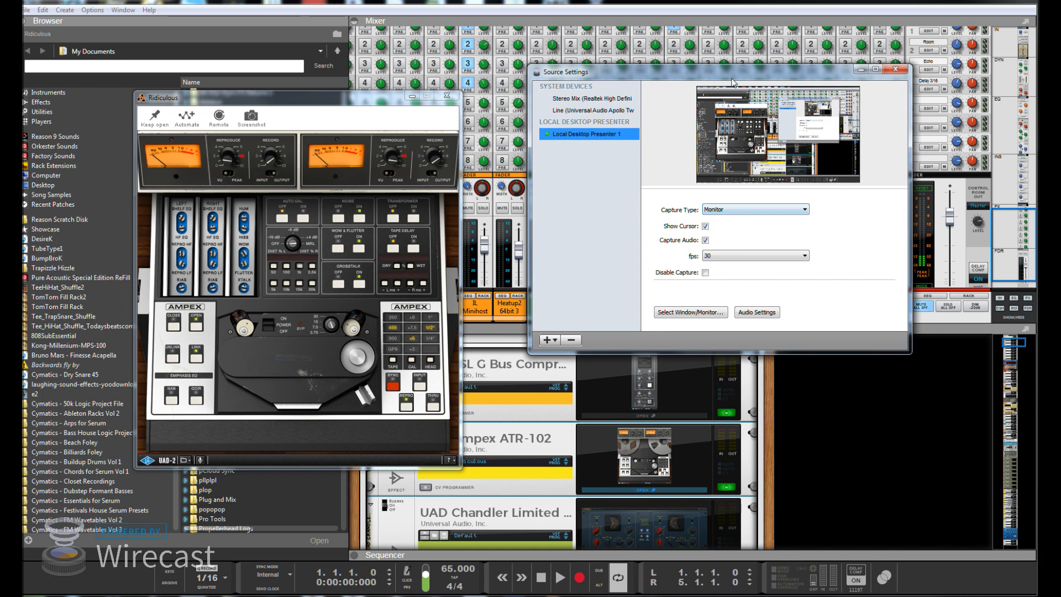
left_click_drag(733, 72, 779, 596)
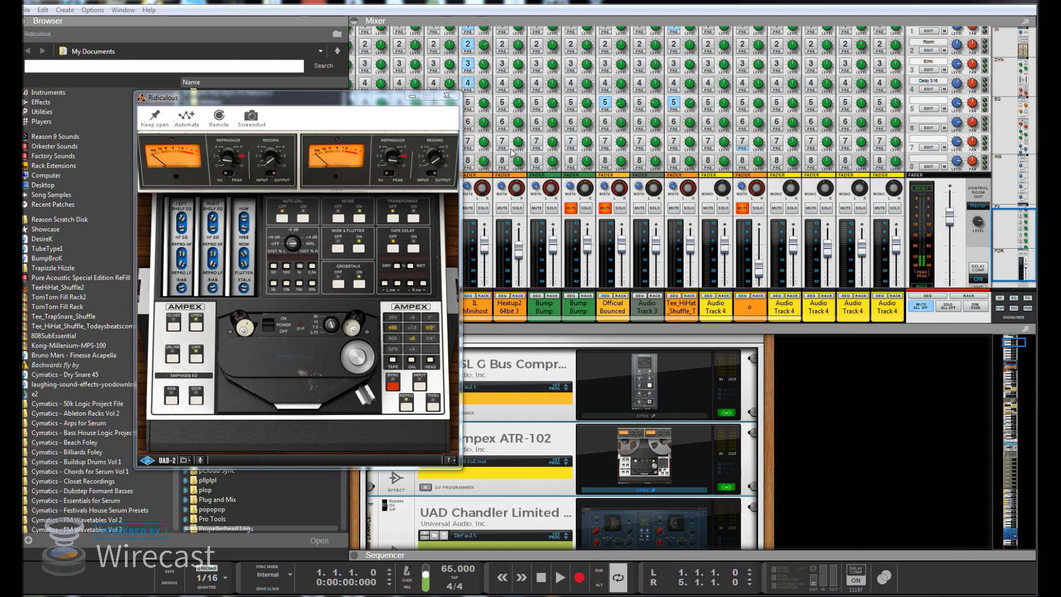
left_click(447, 98)
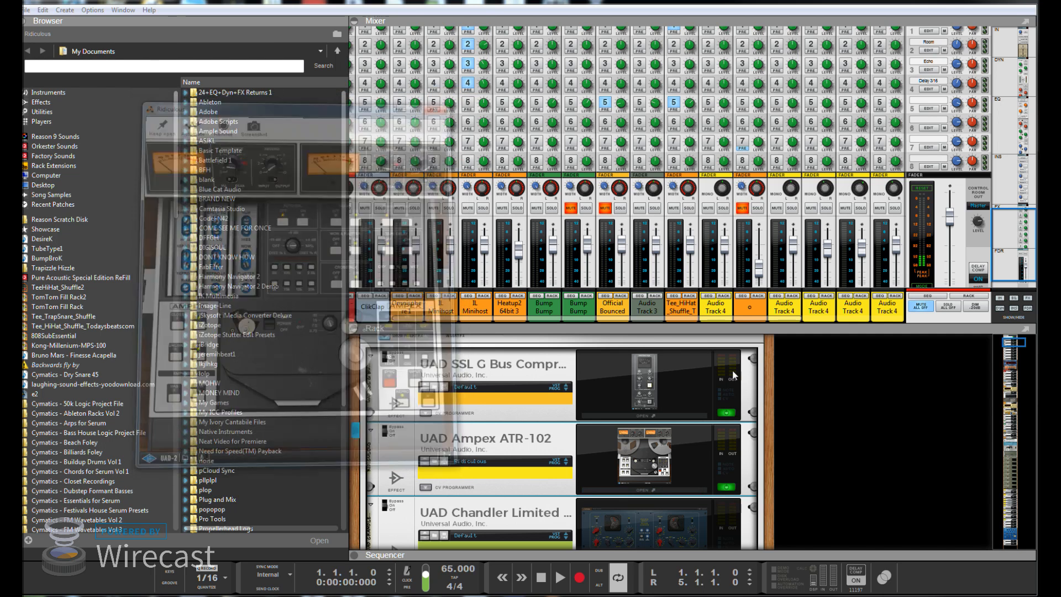
Enlarge the rack area by shrinking the mixer and switch off the UAD Shadow Hills mastering compressor
left_click_drag(1006, 217, 1004, 240)
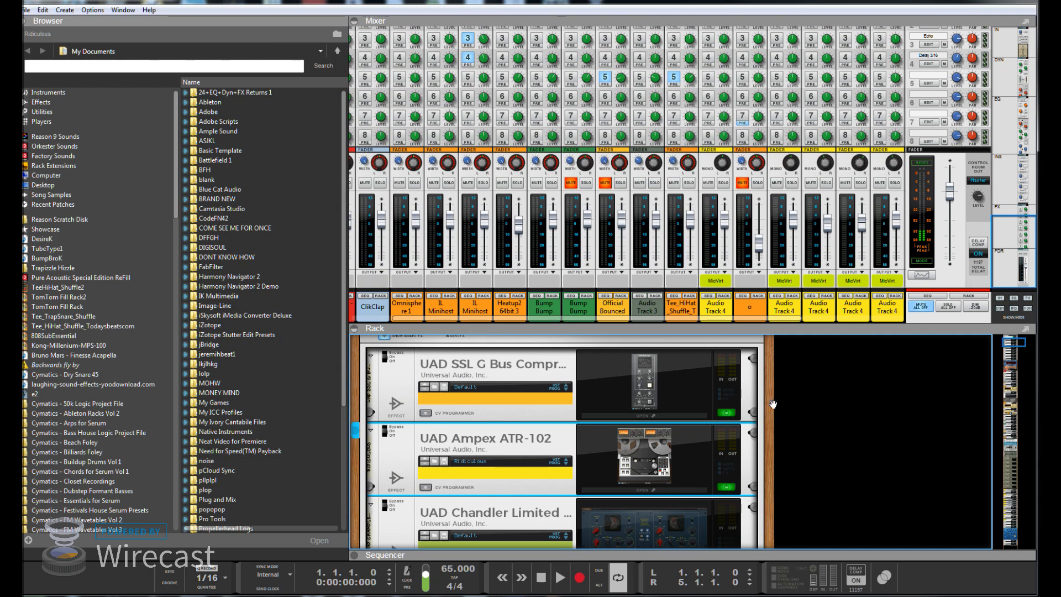
left_click_drag(708, 332, 708, 169)
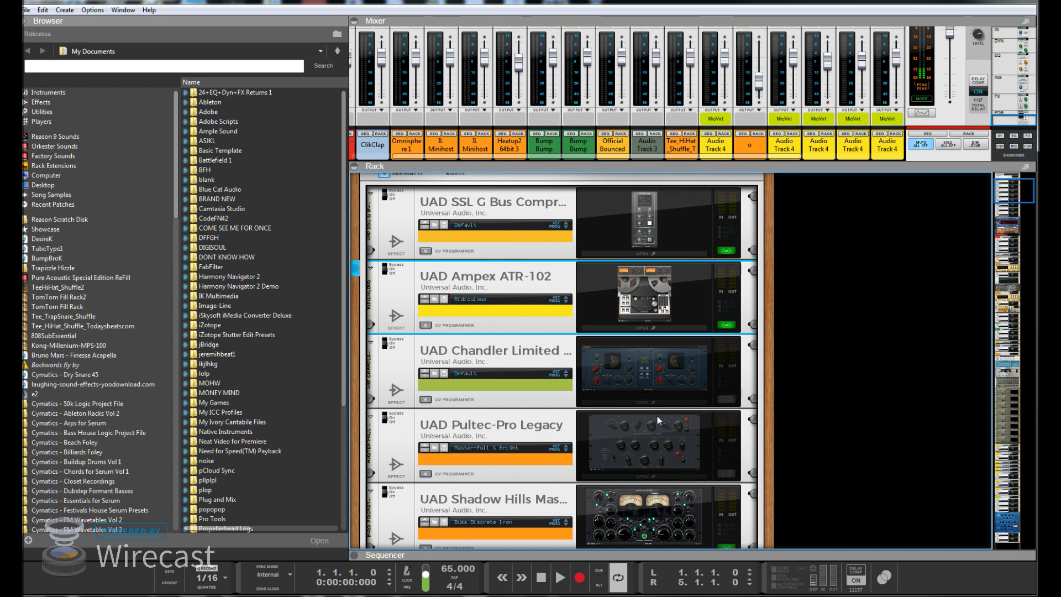
scroll(692, 465, "down", 3)
left_click(724, 449)
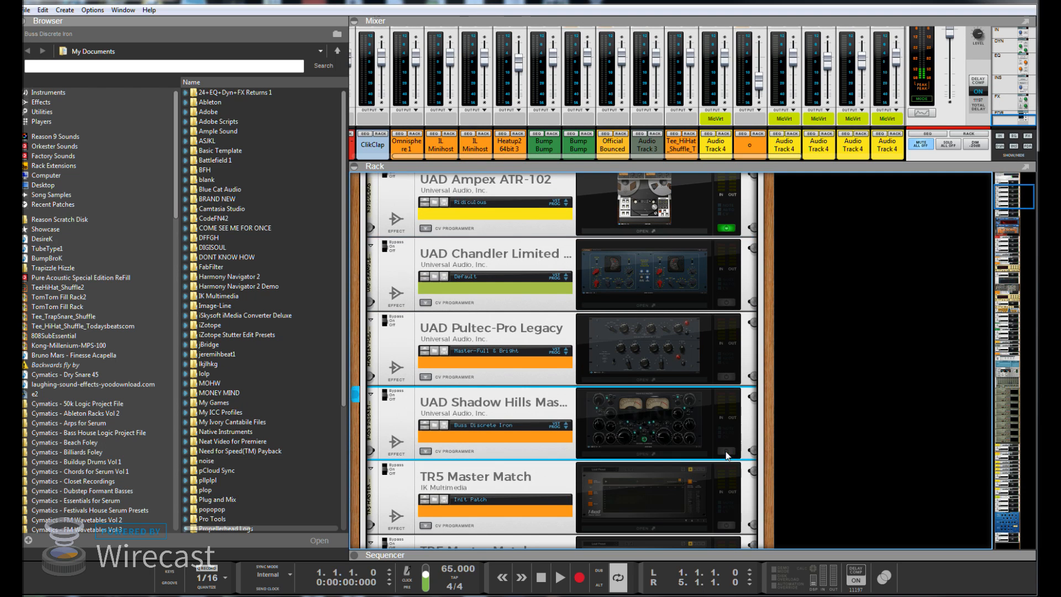
Open the third TR5 Master Match device to examine its reference track and spectral curves, and close it
scroll(645, 400, "down", 8)
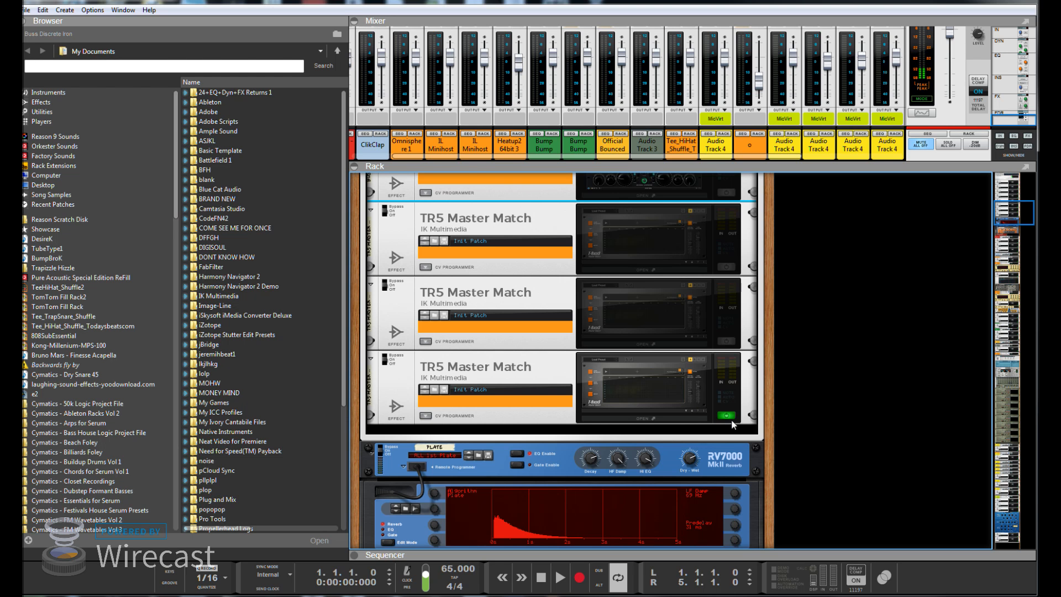
double_click(644, 373)
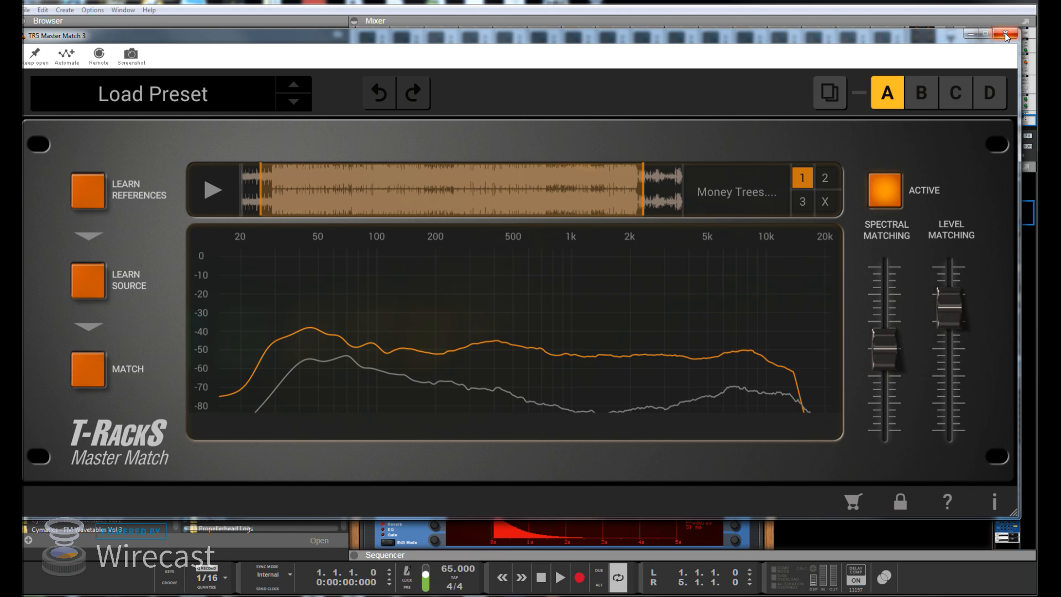
left_click(1001, 36)
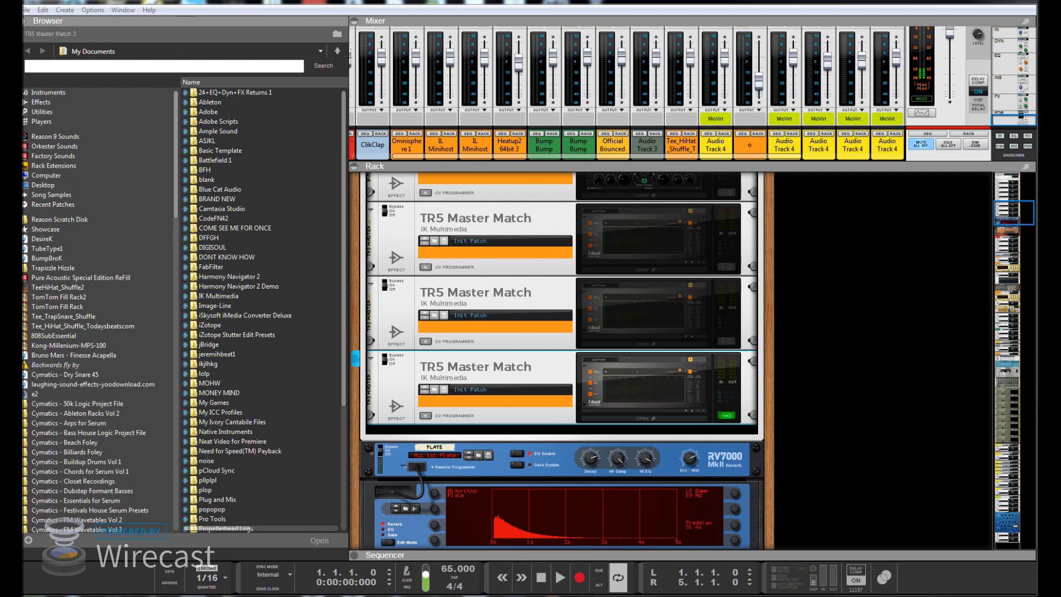
Bring the web browser with the IK Multimedia T-RackS 5 page onto this screen and fit its window over the workspace
left_click_drag(1036, 138, 352, 47)
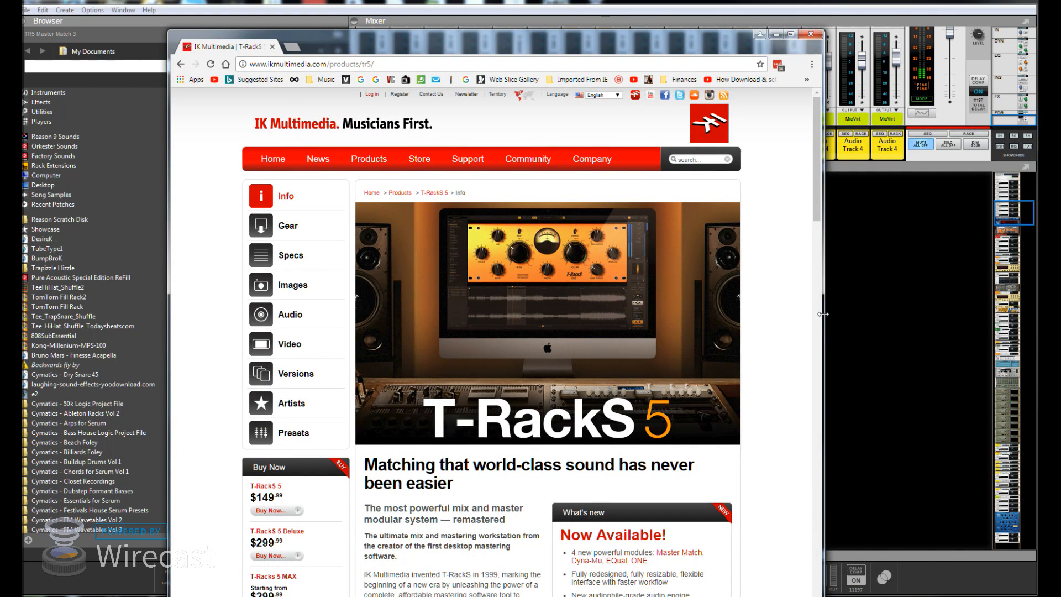
left_click_drag(822, 313, 1038, 314)
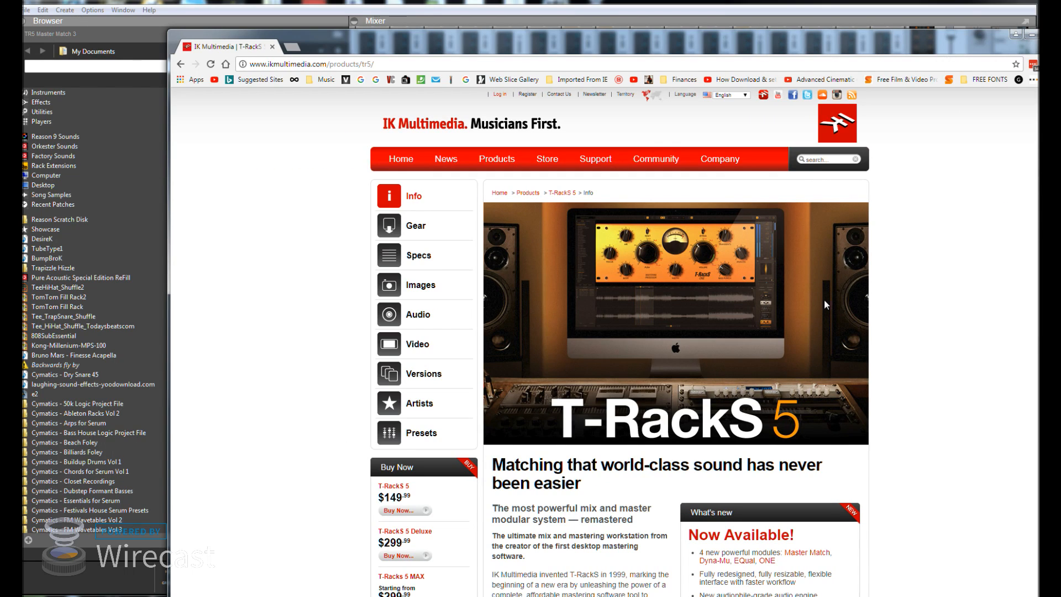
left_click_drag(169, 210, 145, 208)
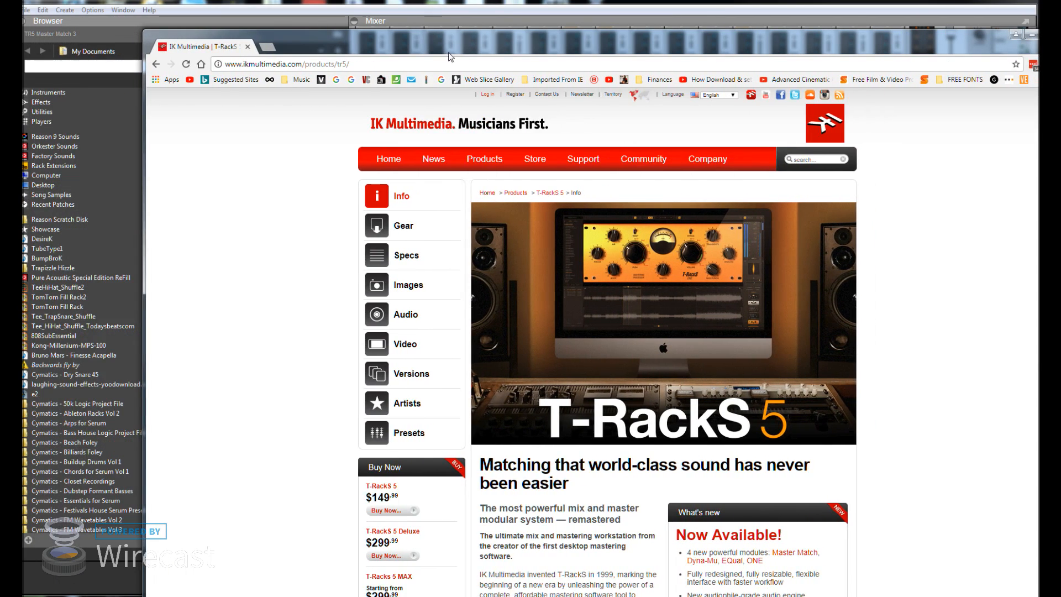
left_click_drag(450, 56, 314, 3)
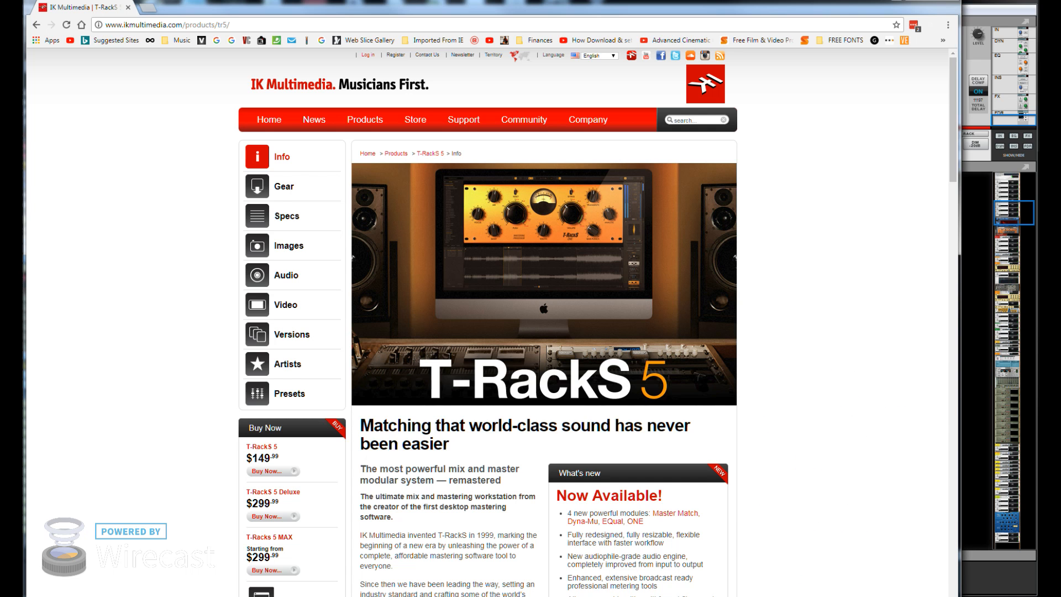
left_click_drag(960, 596, 969, 561)
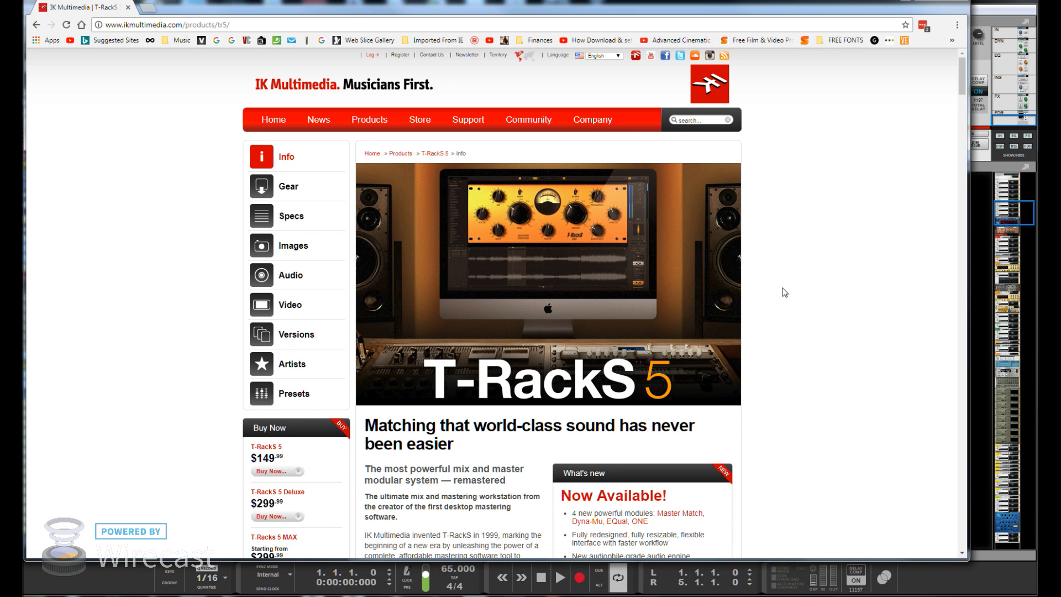
Read through the T-RackS 5 page's new processors, features and included modules, and open the Master Match product page
scroll(787, 283, "down", 14)
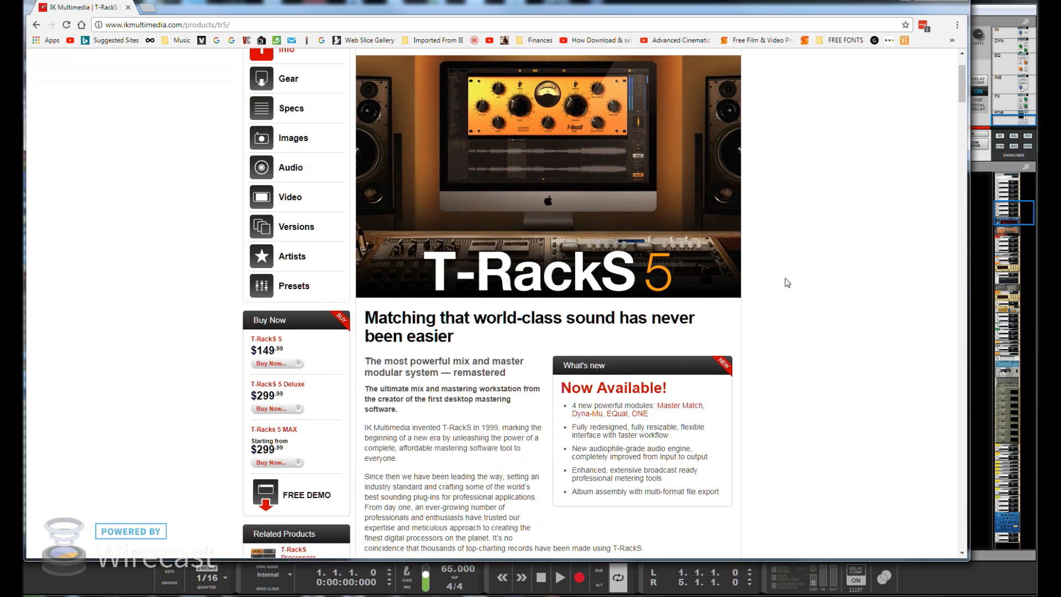
scroll(790, 281, "down", 7)
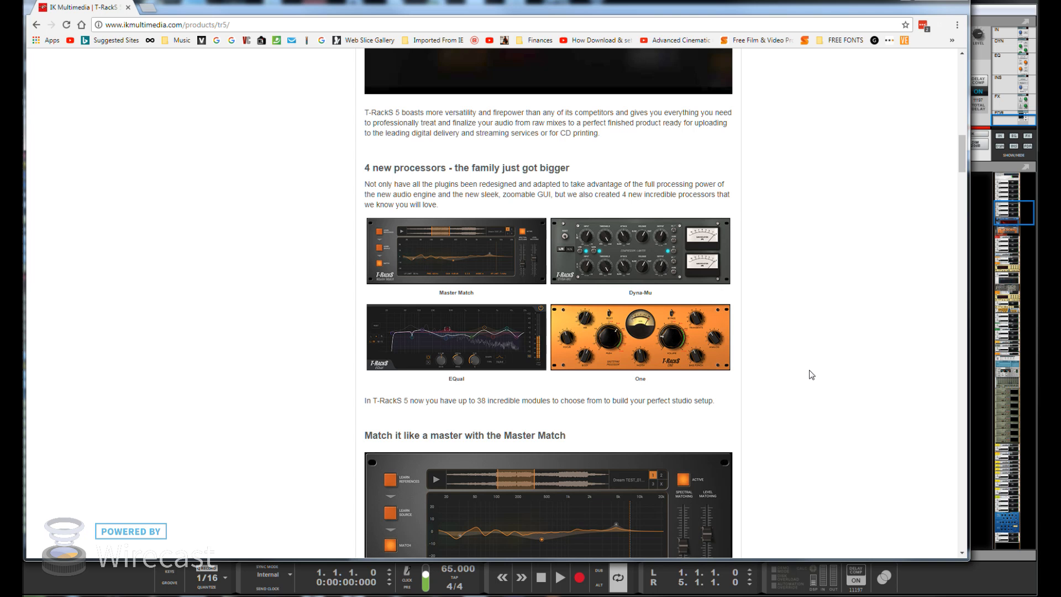
scroll(782, 208, "down", 5)
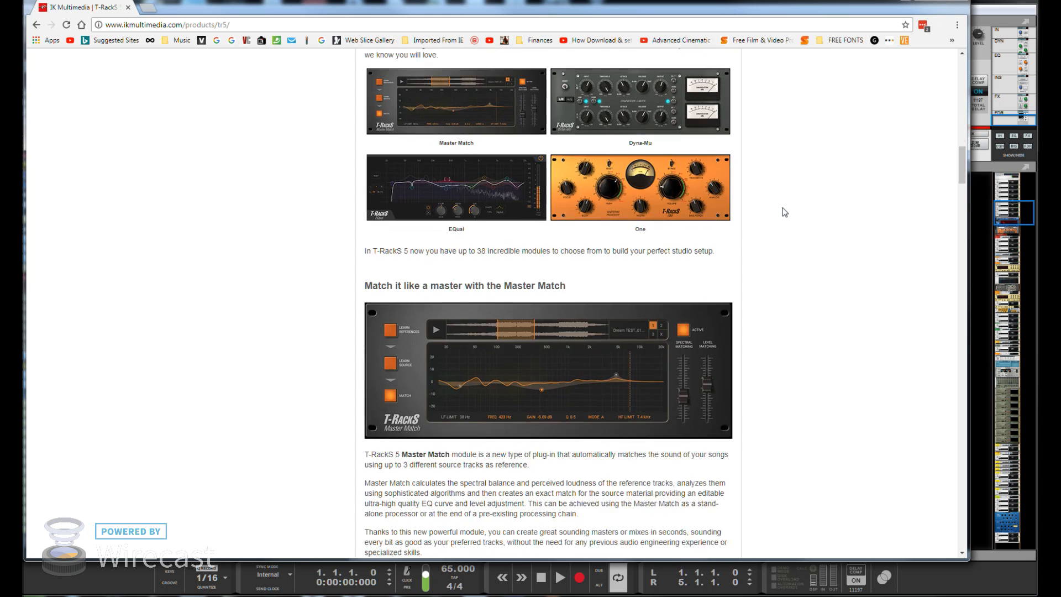
scroll(786, 218, "down", 7)
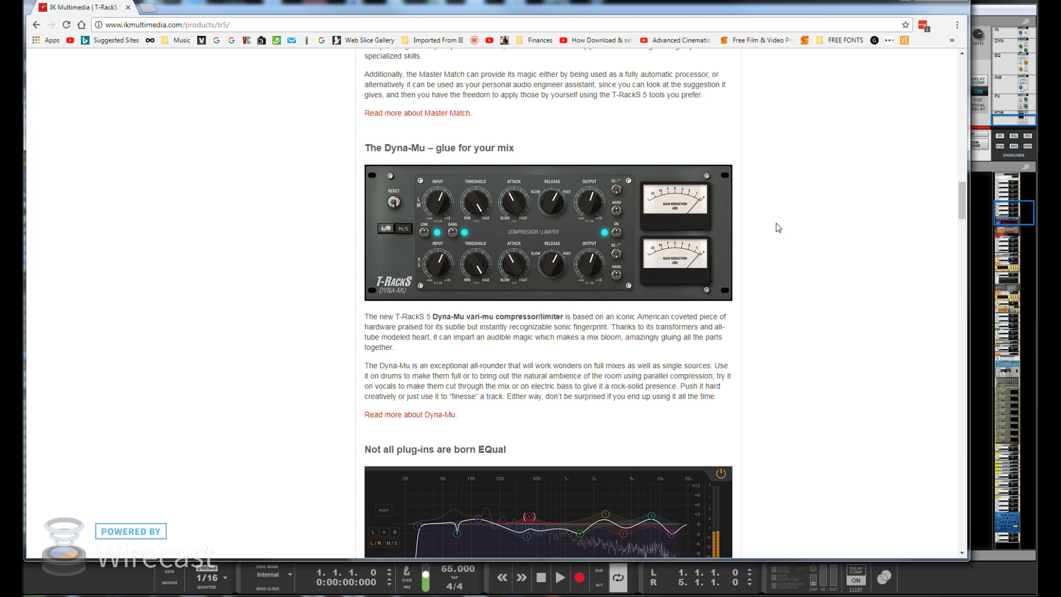
scroll(728, 273, "down", 13)
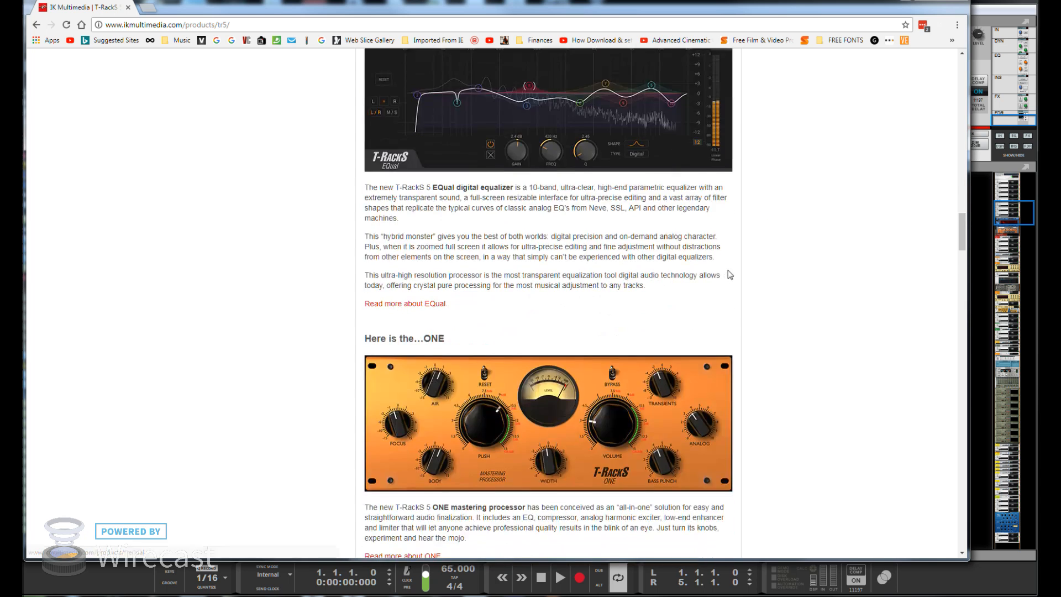
scroll(729, 274, "down", 10)
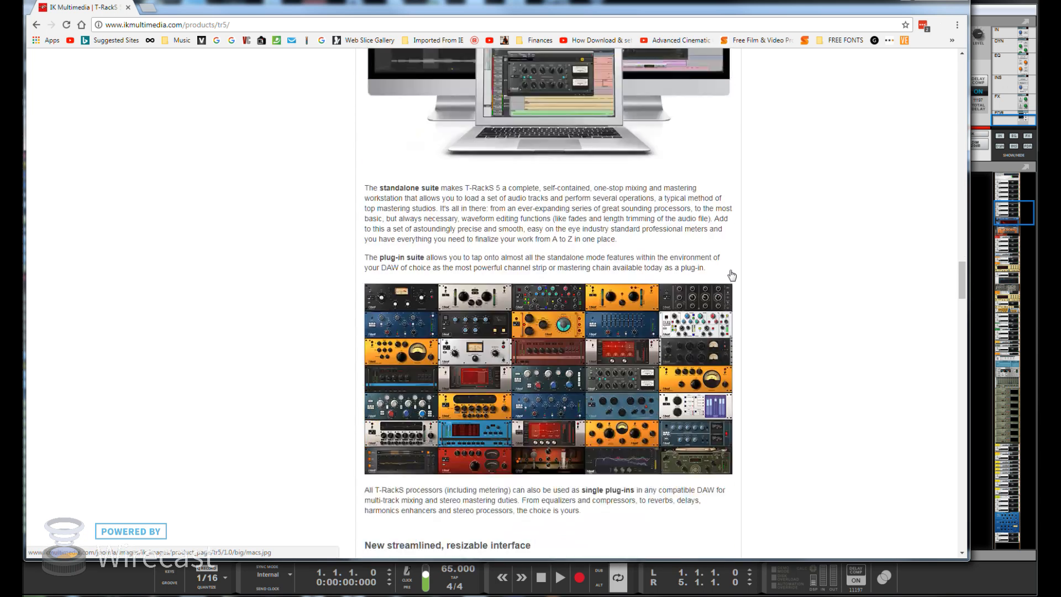
scroll(733, 275, "down", 9)
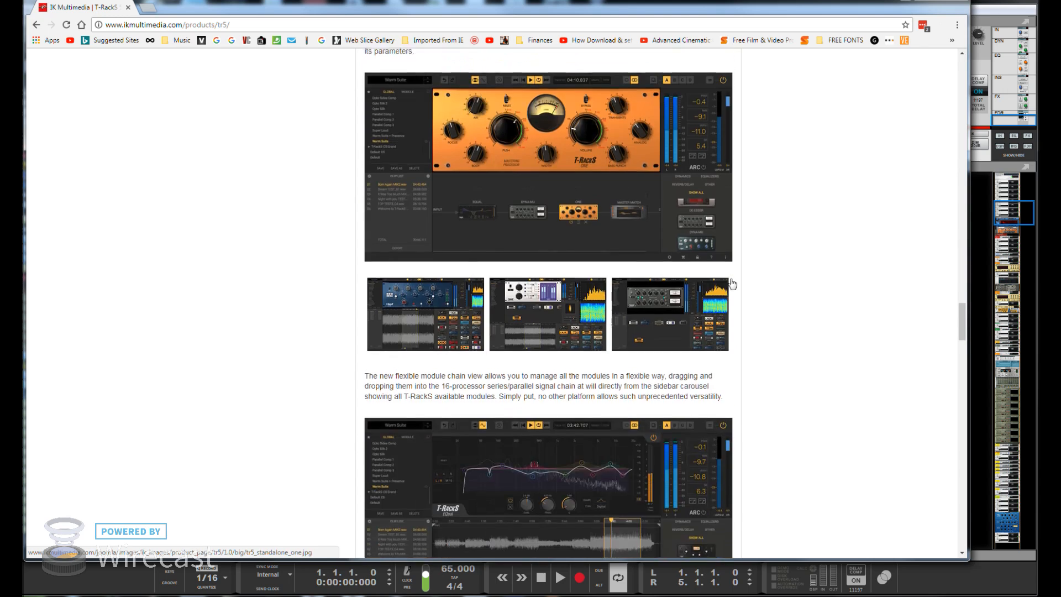
scroll(769, 344, "down", 7)
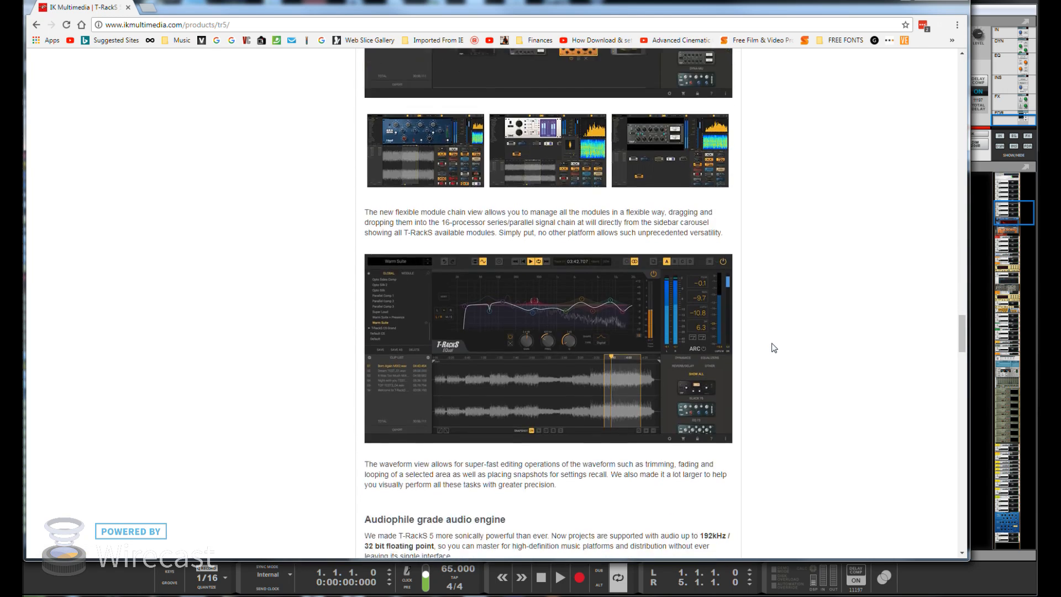
scroll(776, 347, "down", 20)
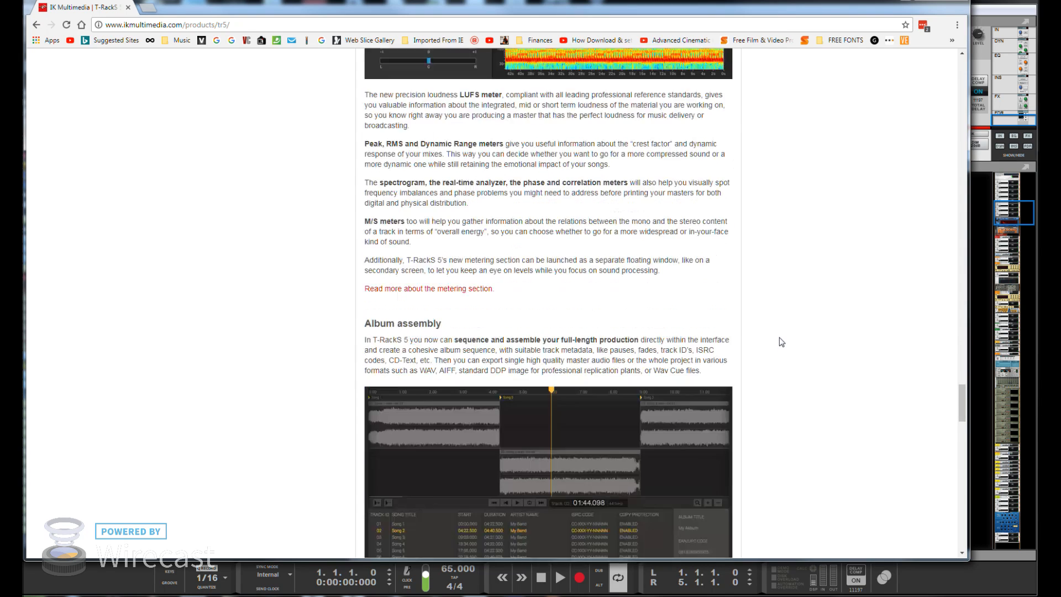
scroll(782, 339, "down", 13)
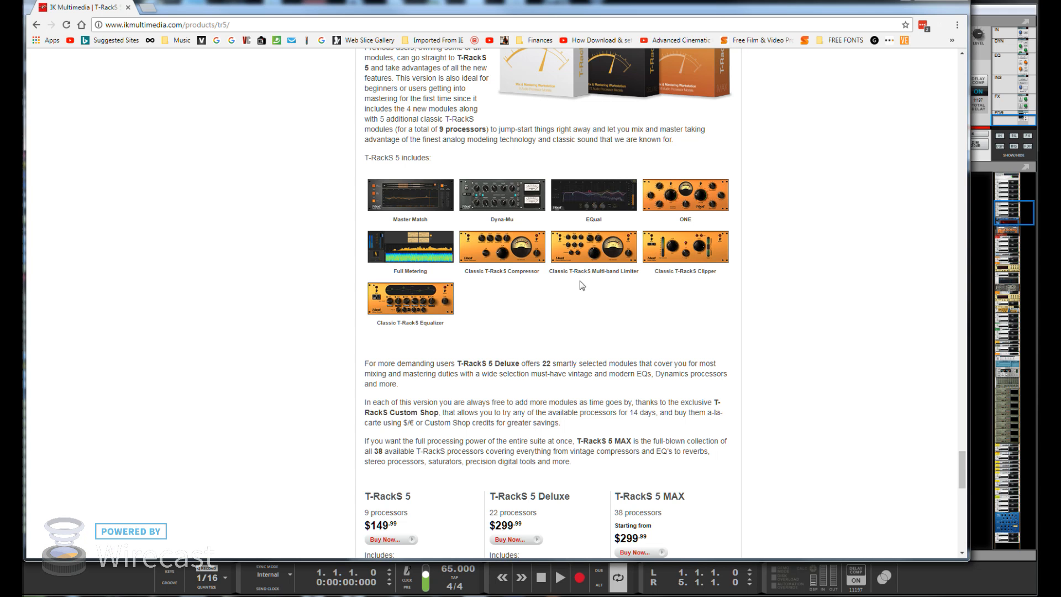
left_click(402, 196)
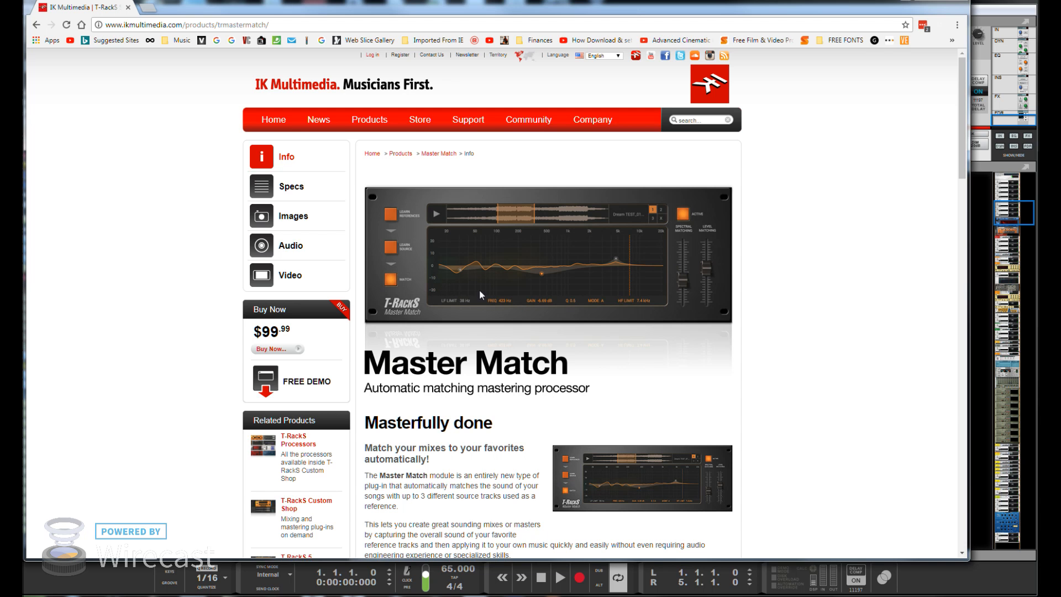
Read through the Master Match product page's description, audio examples, included bundles and features, and return to the Reason workspace
scroll(502, 301, "down", 9)
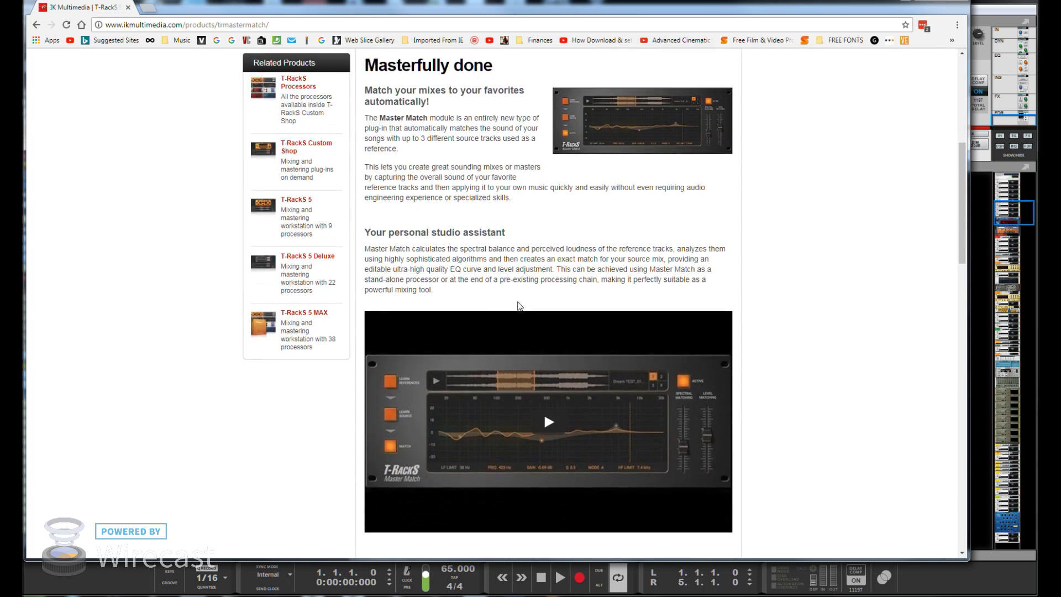
scroll(523, 232, "down", 9)
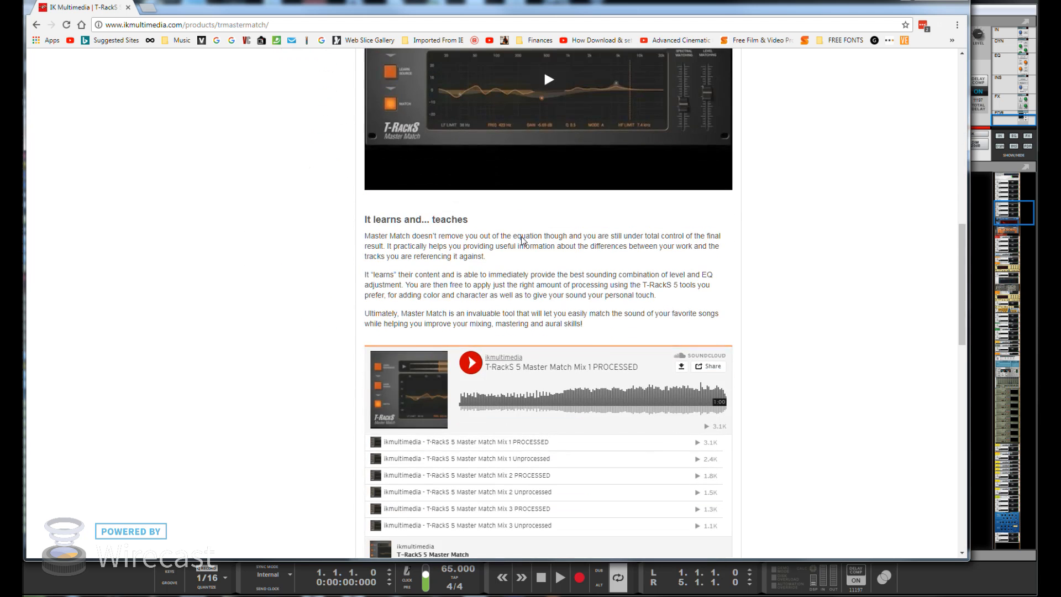
scroll(523, 246, "down", 8)
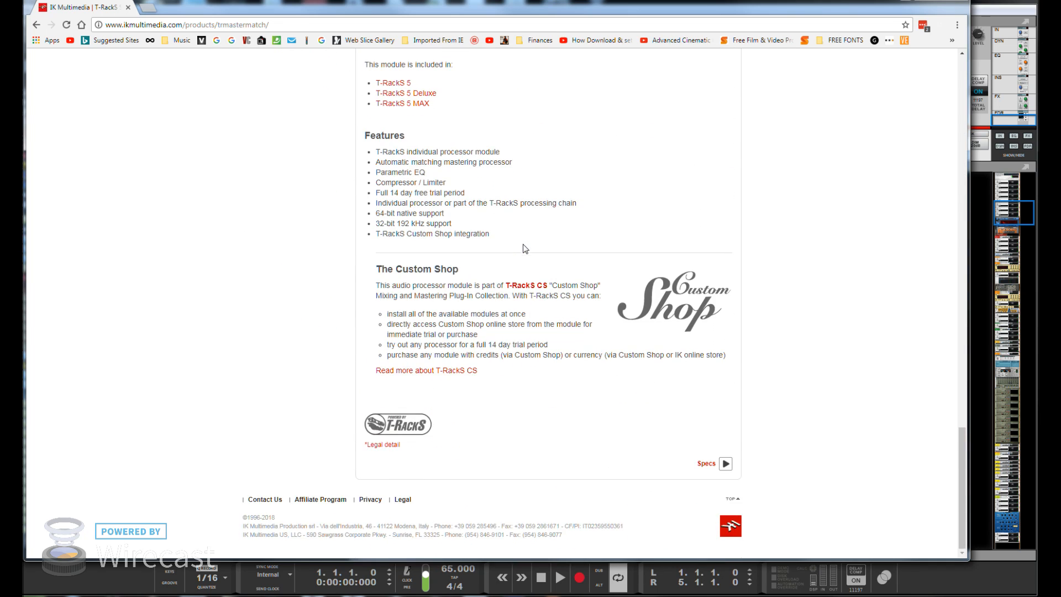
scroll(528, 243, "up", 15)
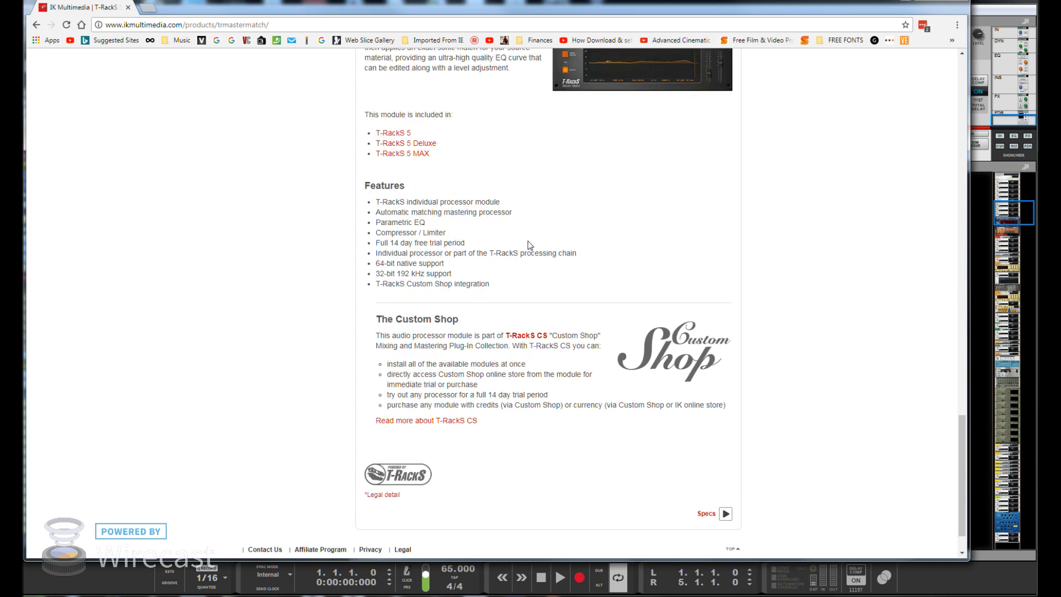
scroll(529, 243, "up", 10)
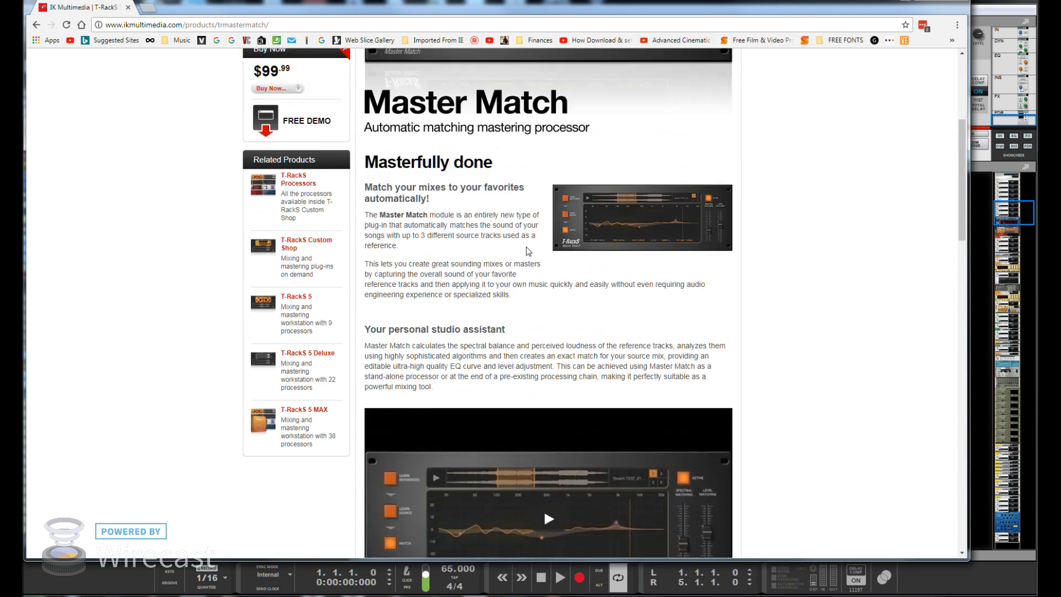
scroll(535, 243, "down", 2)
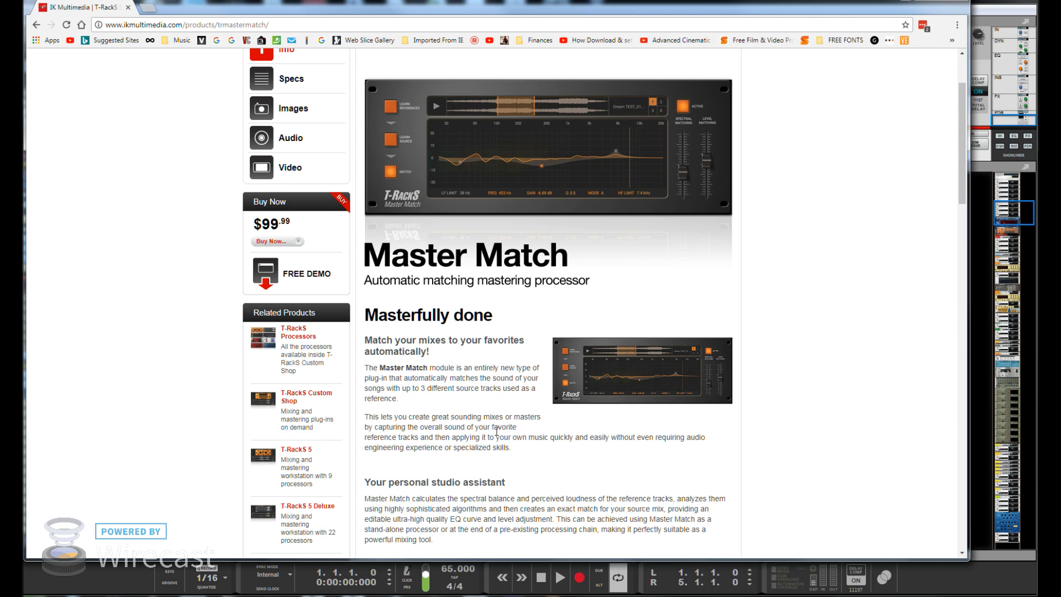
scroll(514, 449, "up", 2)
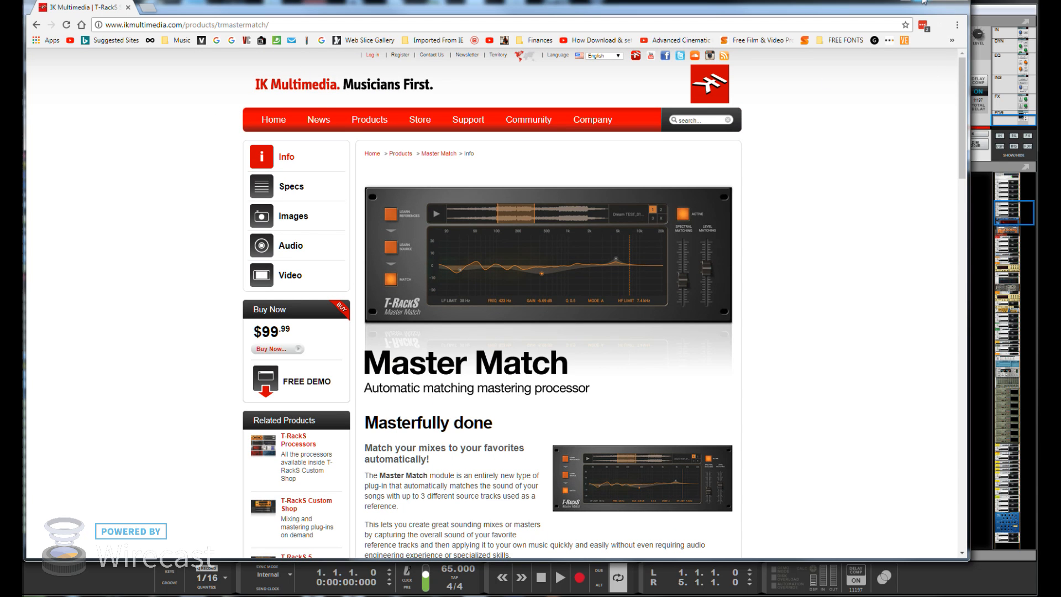
mouse_move(383, 125)
left_click(921, 3)
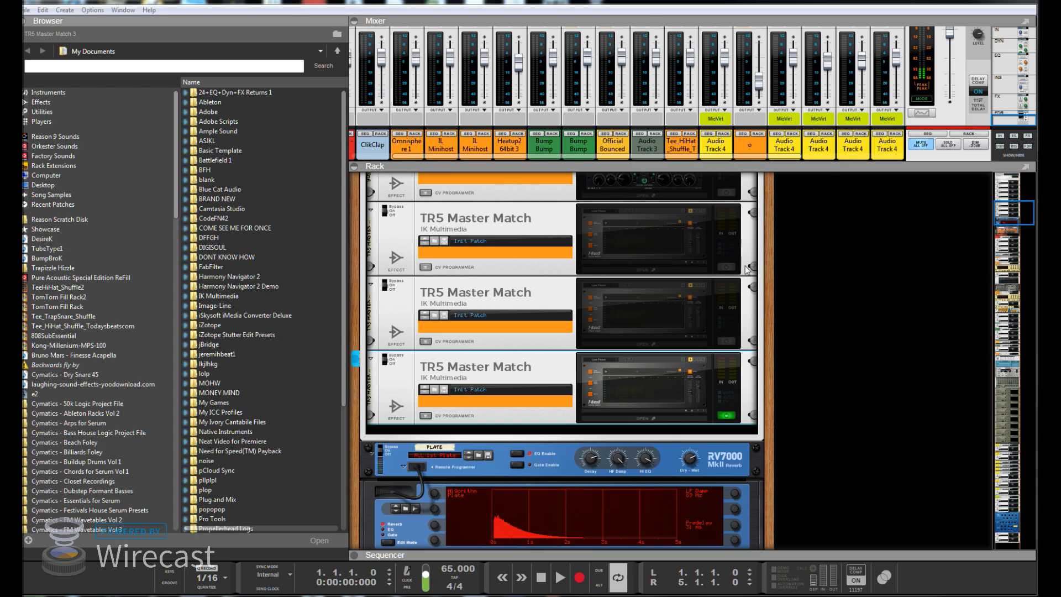
Switch on the UAD Shadow Hills mastering compressor in the rack, open its panel to examine the controls, and close it
left_click(854, 275)
scroll(840, 287, "up", 3)
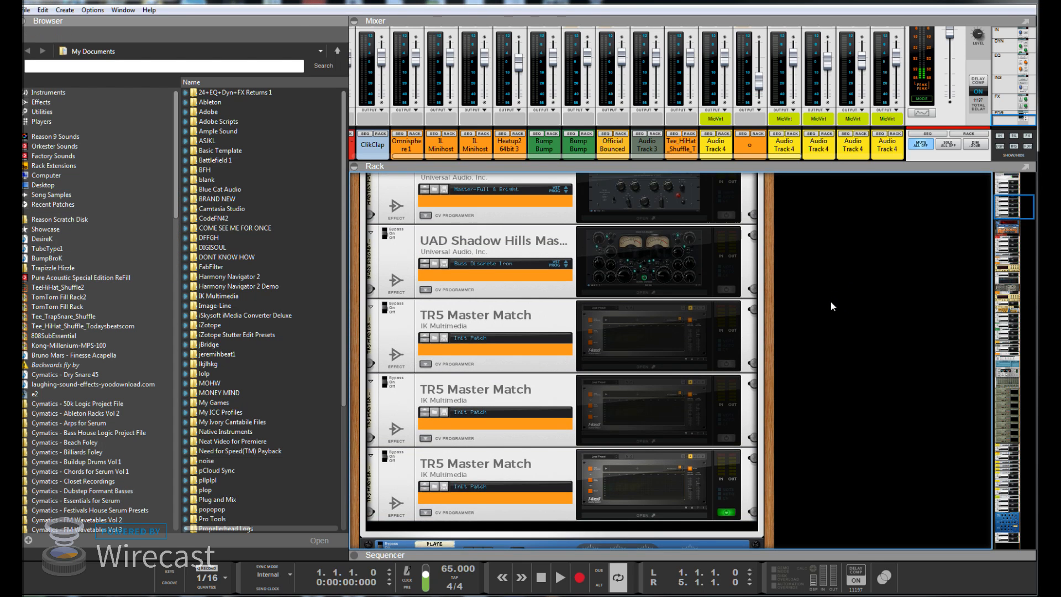
left_click(718, 280)
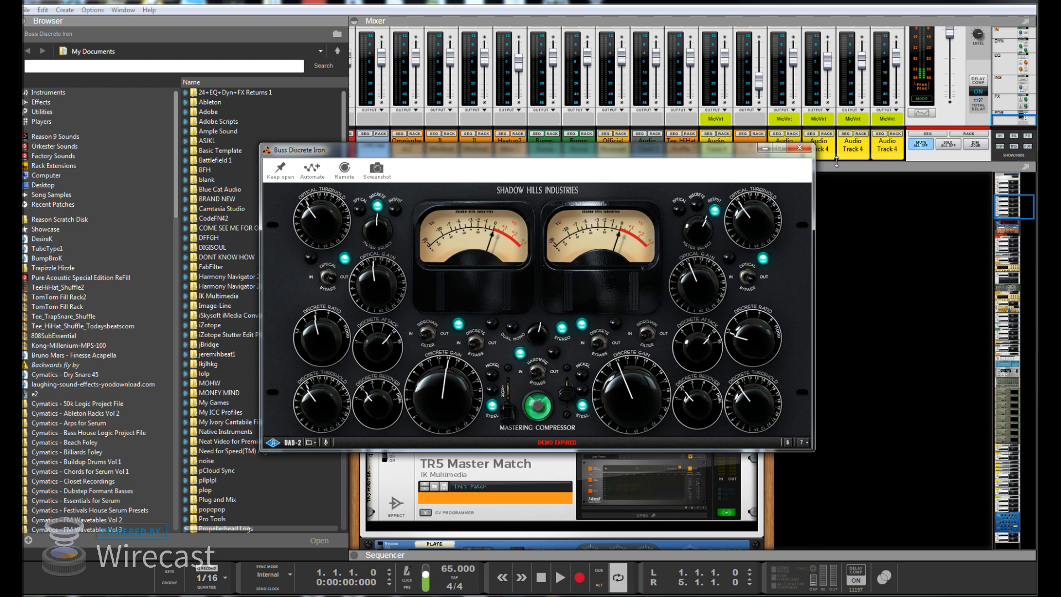
left_click(799, 148)
Switch on the UAD Chandler Limited Zener Limiter, examine its opened panel, close it, and switch the device back off
scroll(757, 398, "up", 3)
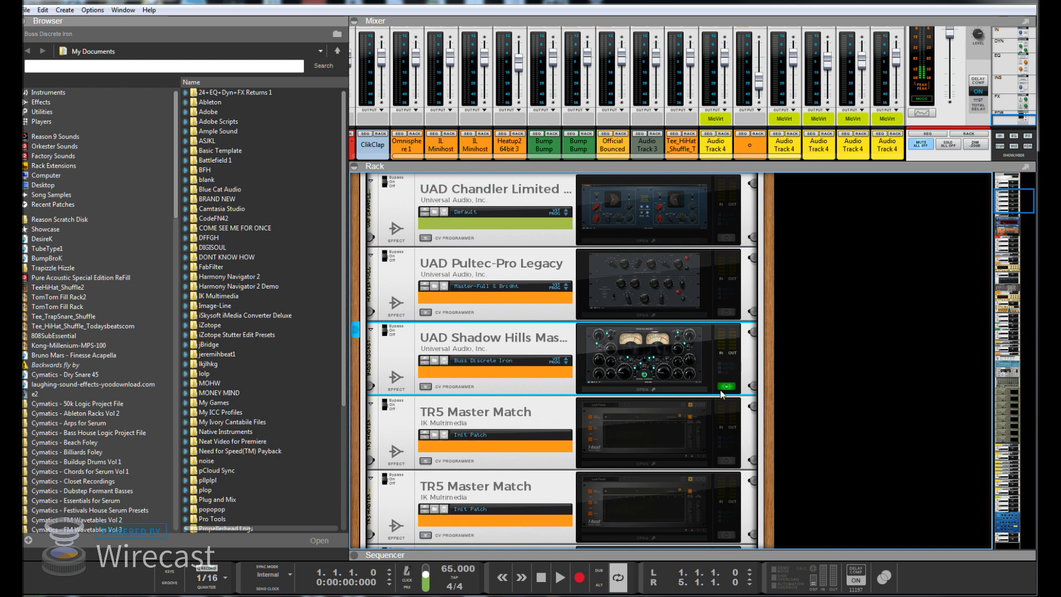
scroll(742, 381, "up", 1)
left_click(725, 301)
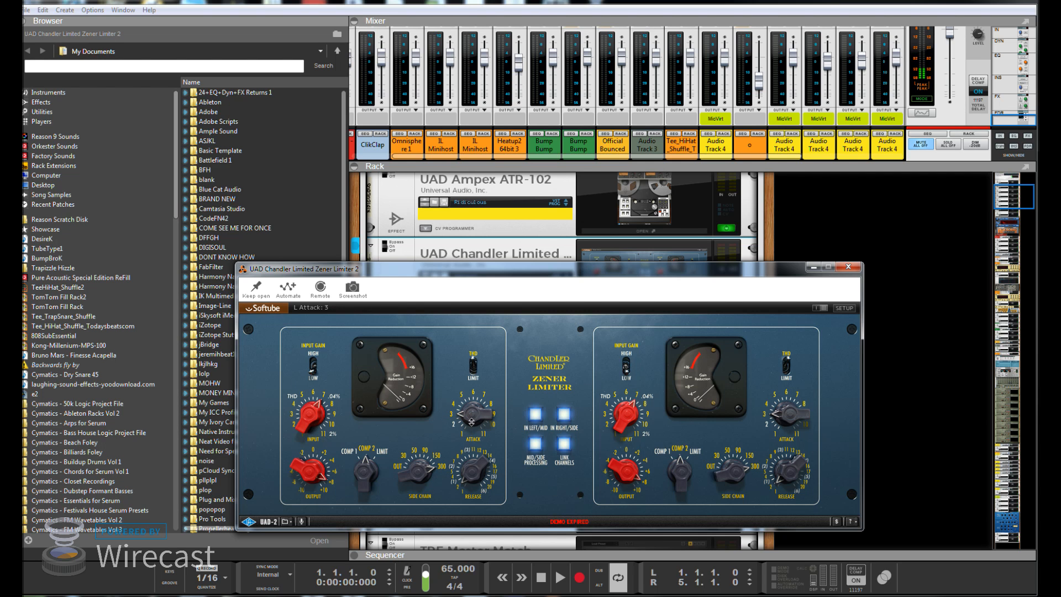
left_click(849, 268)
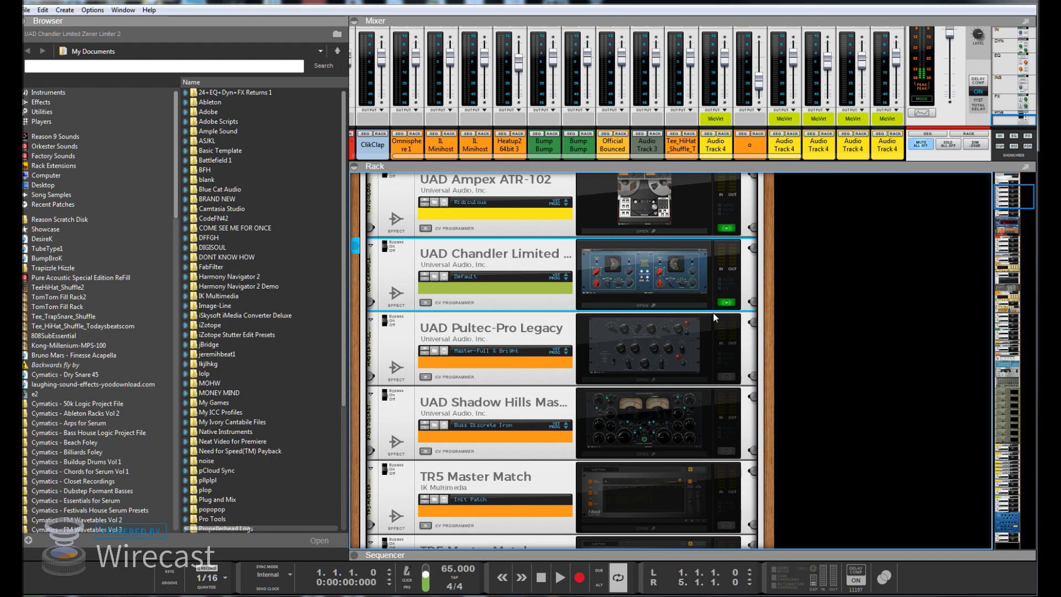
left_click(727, 303)
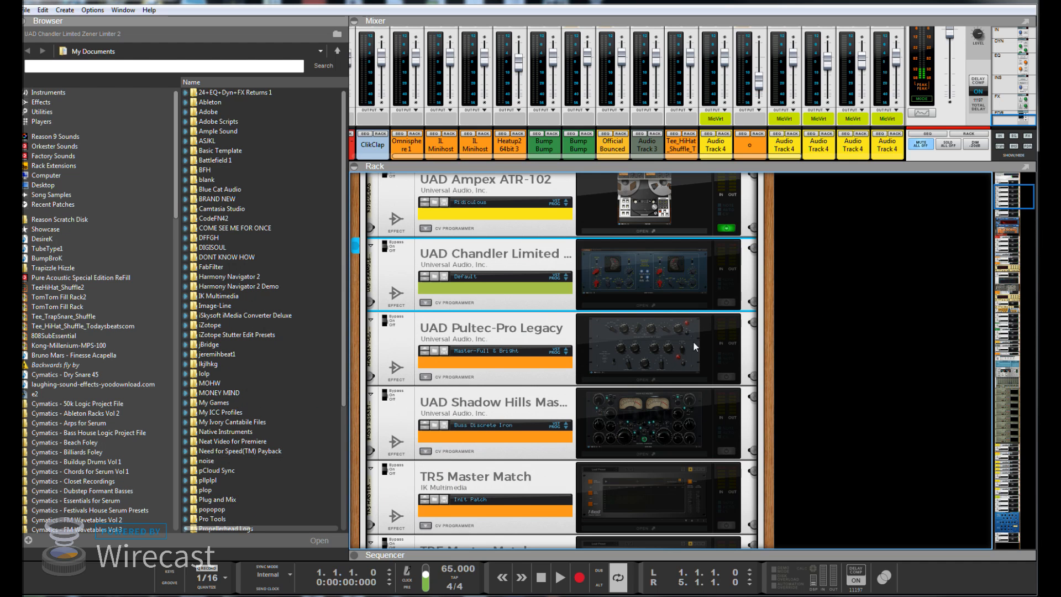
Switch off the UAD Ampex ATR-102 and UAD SSL G Bus Compressor inserts in the Master Section
scroll(668, 320, "up", 5)
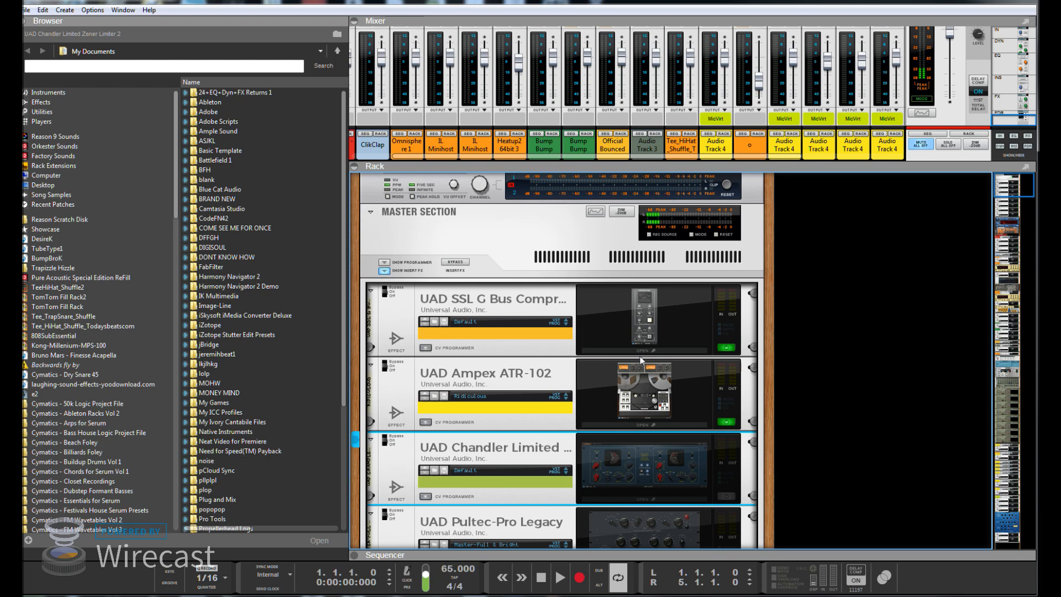
left_click(728, 421)
left_click(726, 347)
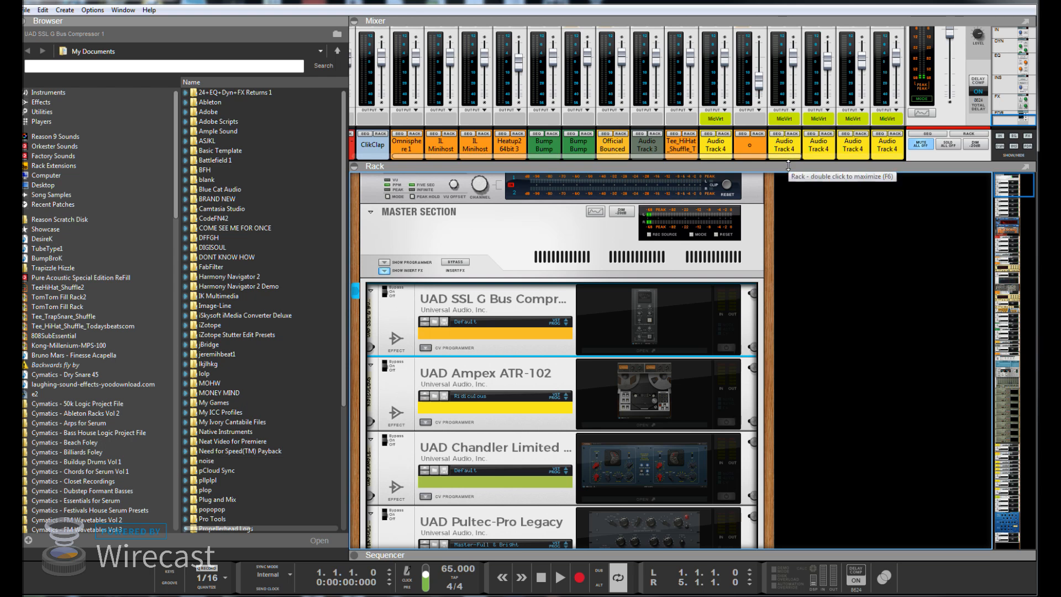
Enlarge the mixer area to show the channel faders, play the song to hear the mix, and stop playback
left_click_drag(790, 164, 792, 349)
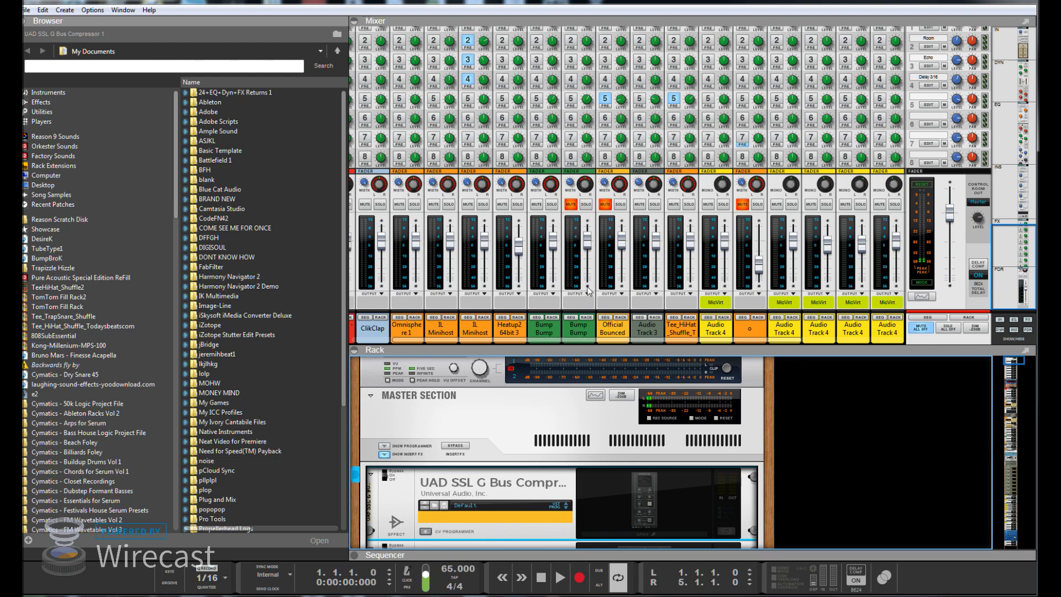
left_click(559, 578)
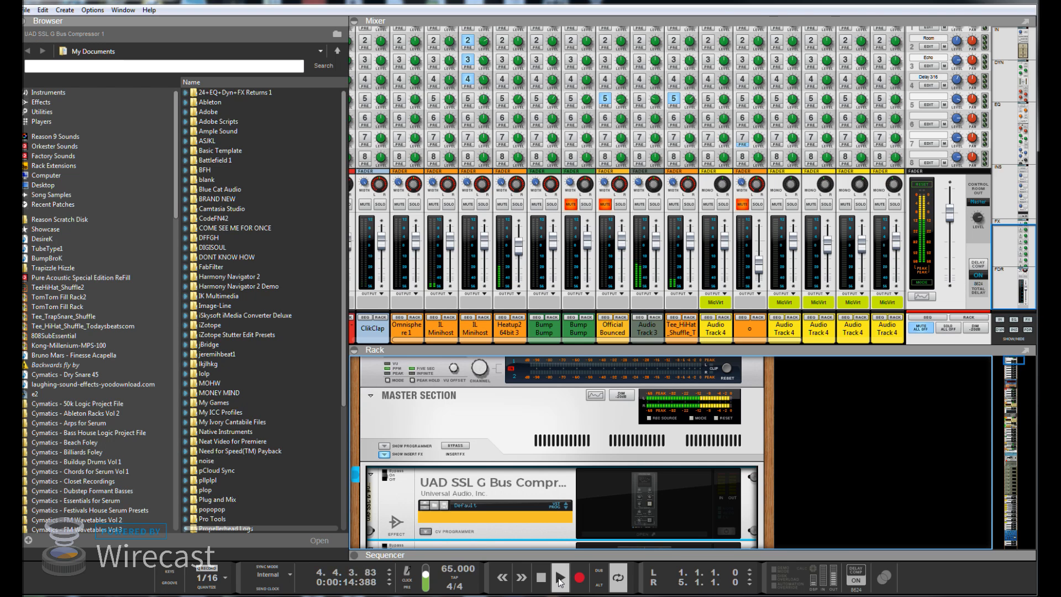
left_click(544, 577)
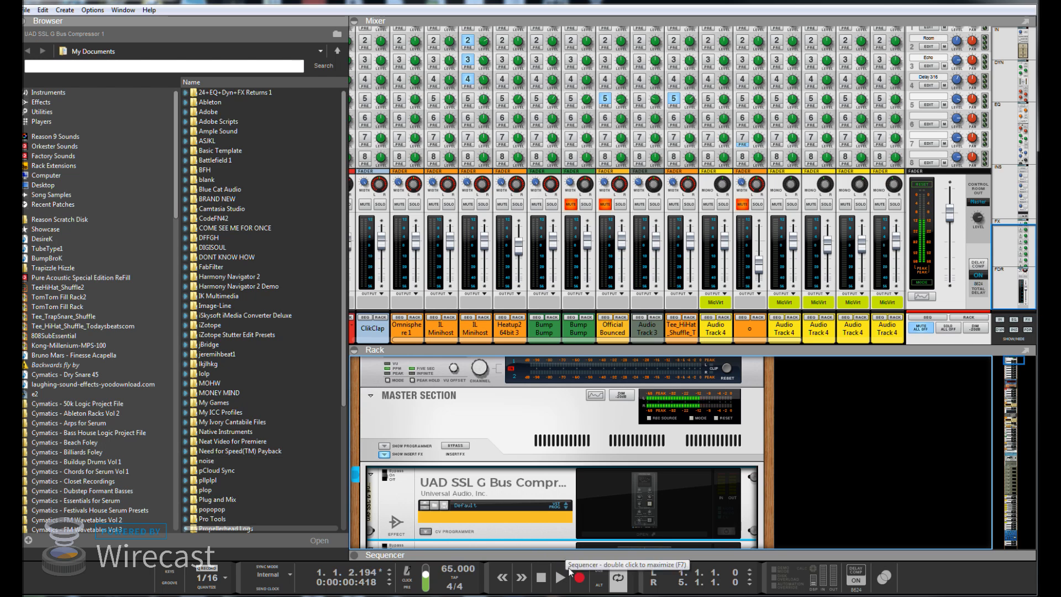
Switch to the UAD Console, lower the mic gain of Analog 1's Neve 1073 preamp slightly, and close the preamp and Console windows
key("alt+Tab")
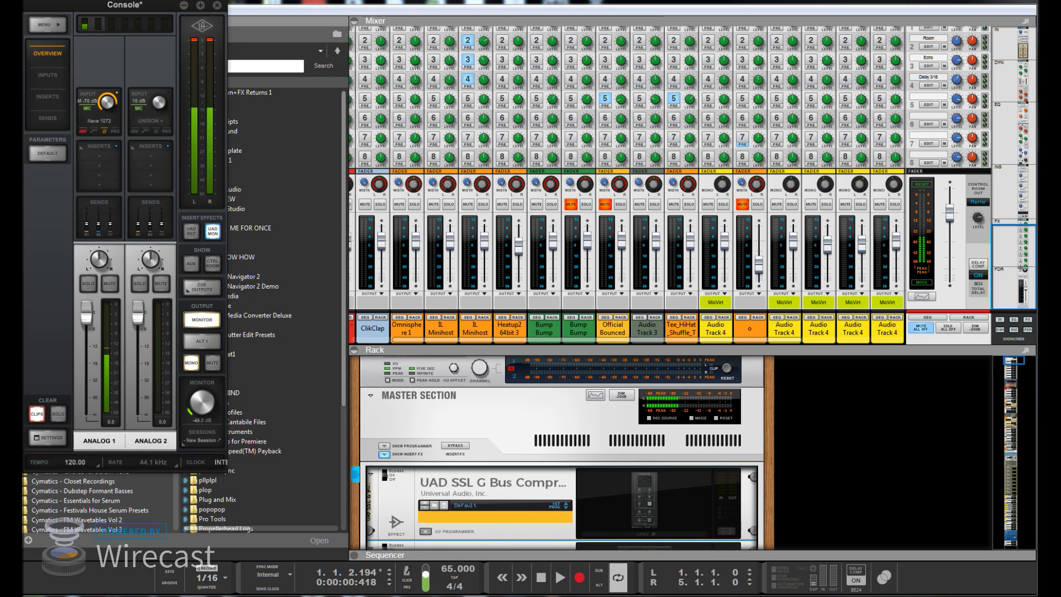
left_click(100, 121)
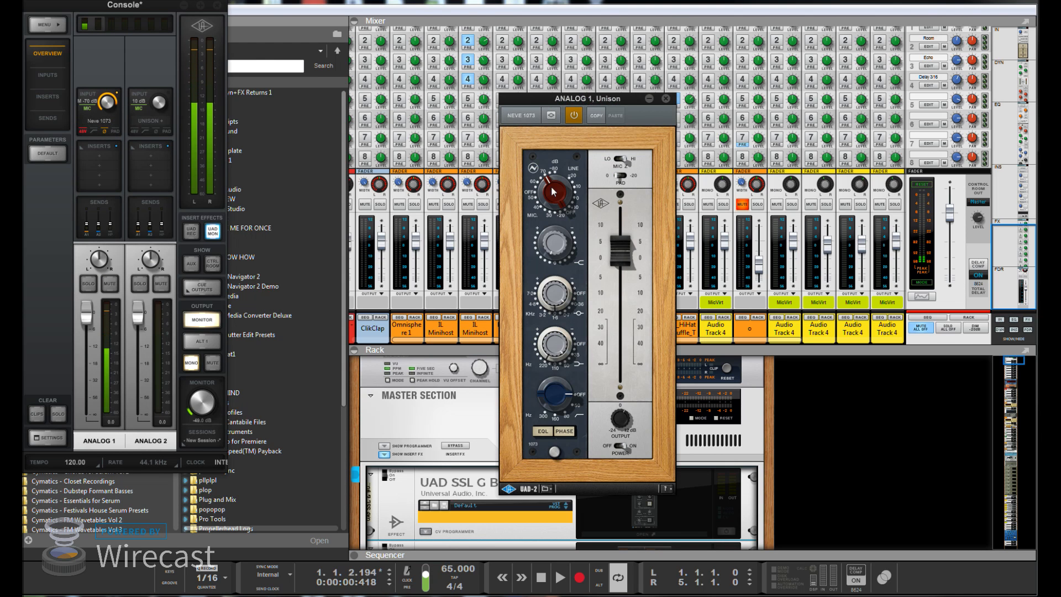
left_click_drag(549, 185, 554, 199)
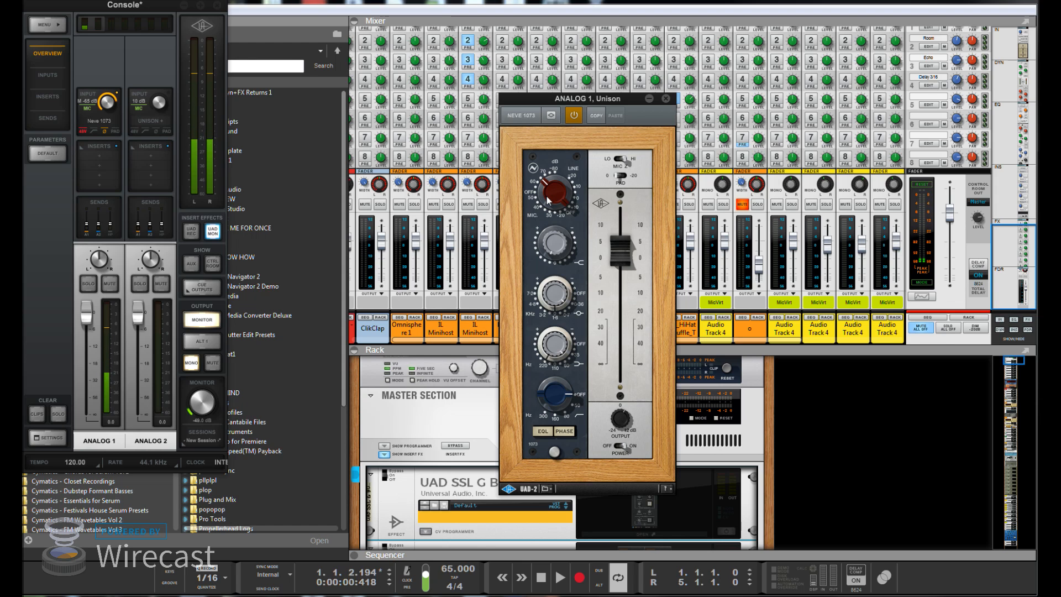
left_click(320, 258)
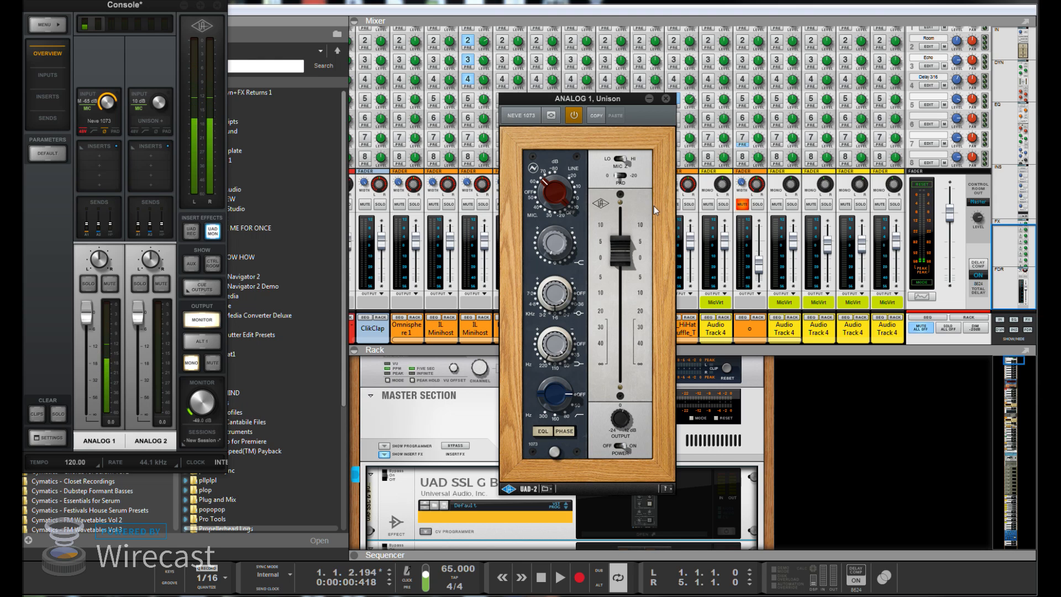
left_click(666, 98)
left_click(219, 6)
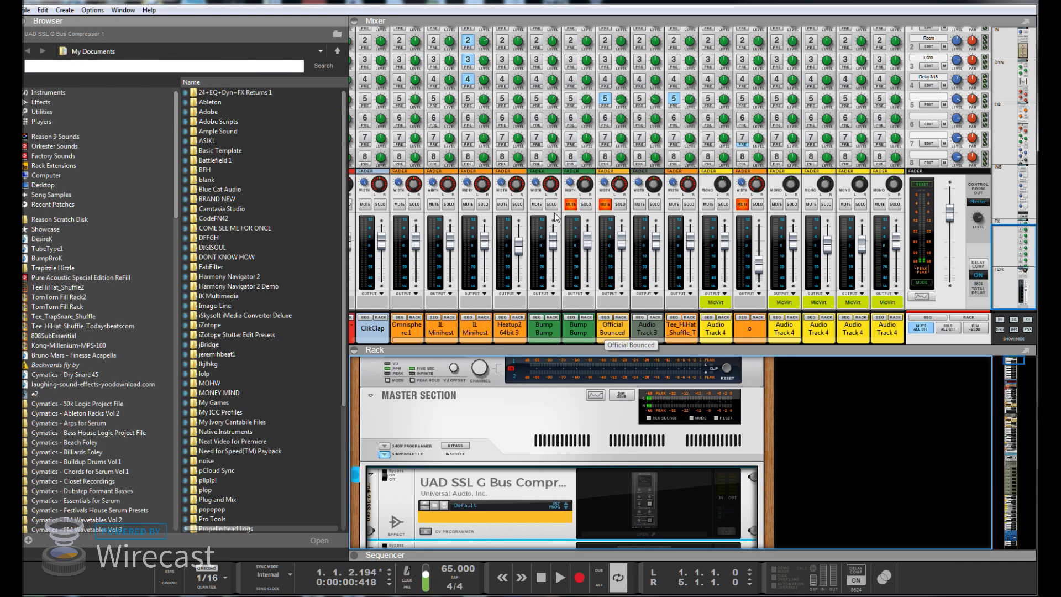
Look over the mixer's signal path, dynamics, EQ, send and fader sections, and the top of the rack
scroll(674, 123, "up", 10)
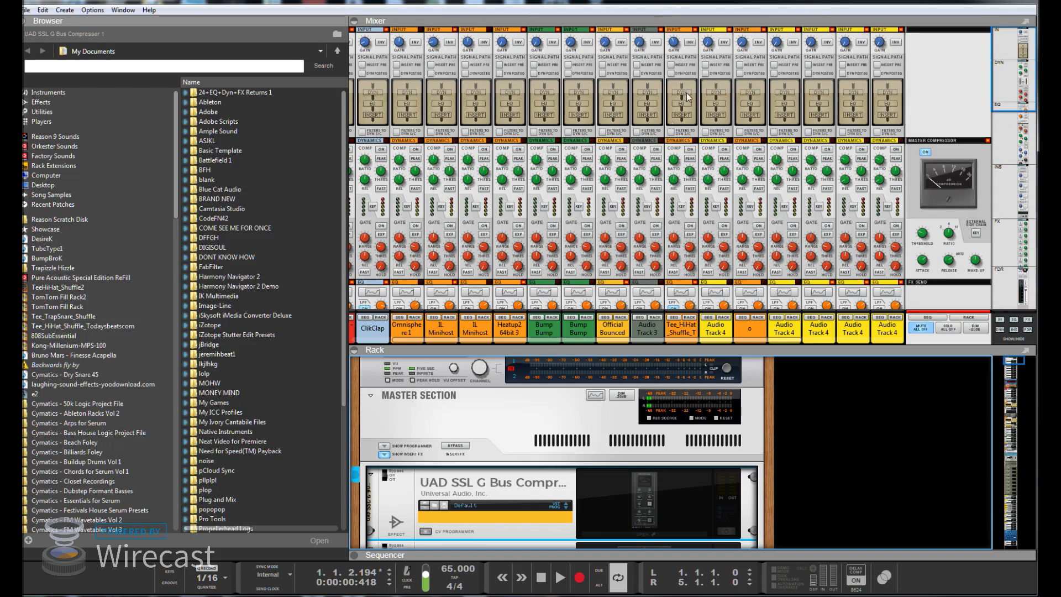
scroll(789, 141, "down", 5)
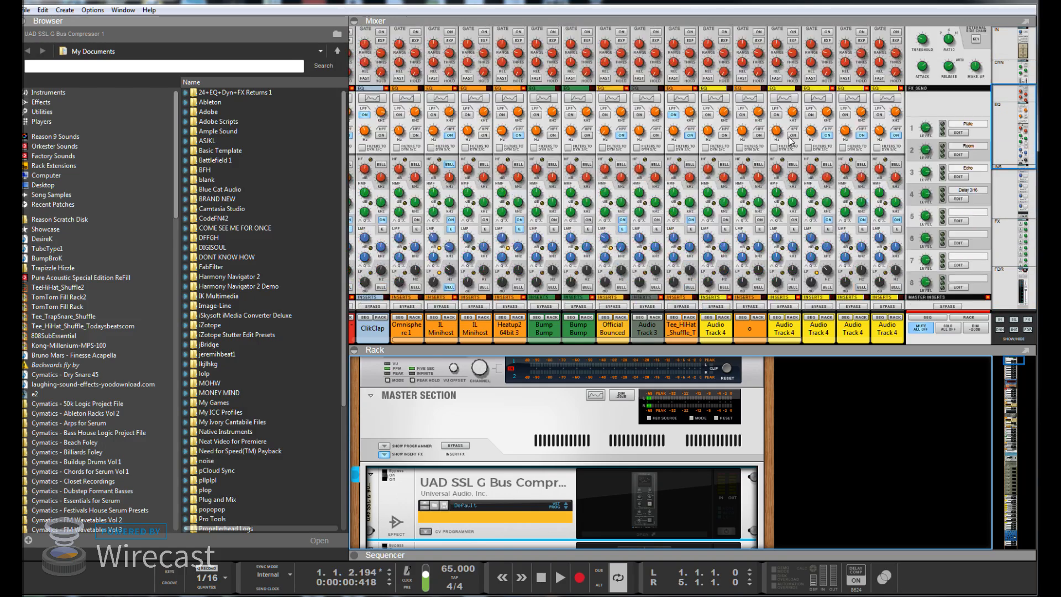
scroll(791, 141, "down", 6)
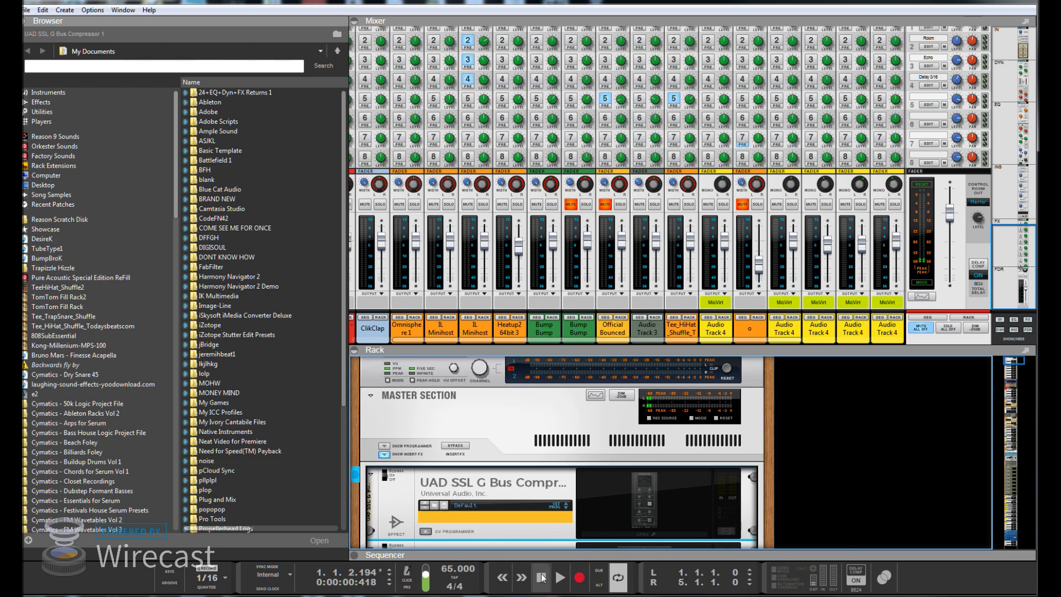
scroll(668, 453, "down", 2)
scroll(673, 423, "up", 1)
scroll(673, 423, "up", 1)
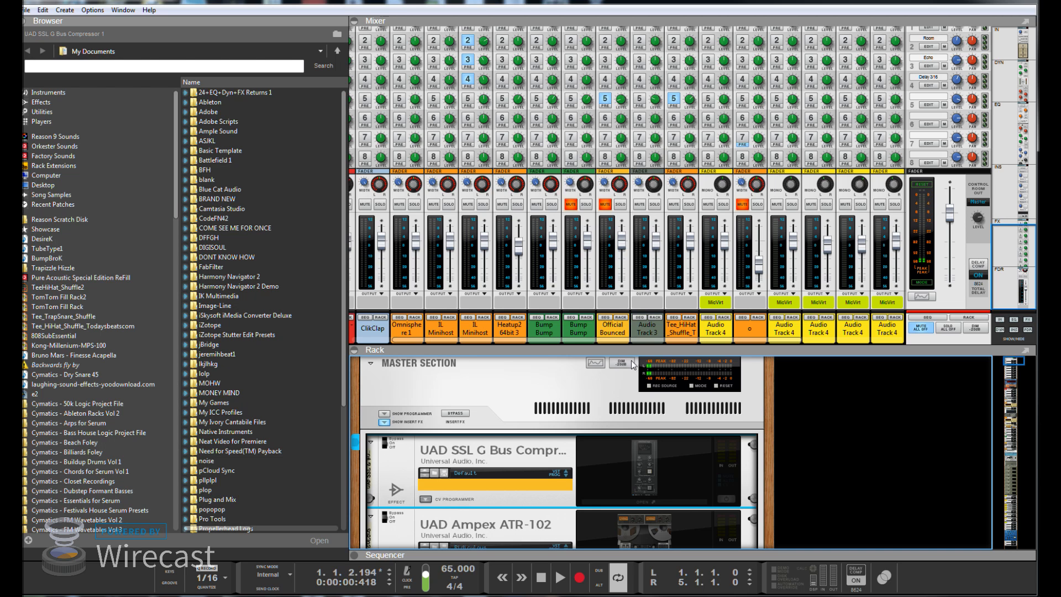
Enlarge the rack area by shrinking the mixer and switch off the third TR5 Master Match device
left_click_drag(632, 350, 630, 189)
scroll(639, 376, "down", 3)
scroll(636, 369, "down", 5)
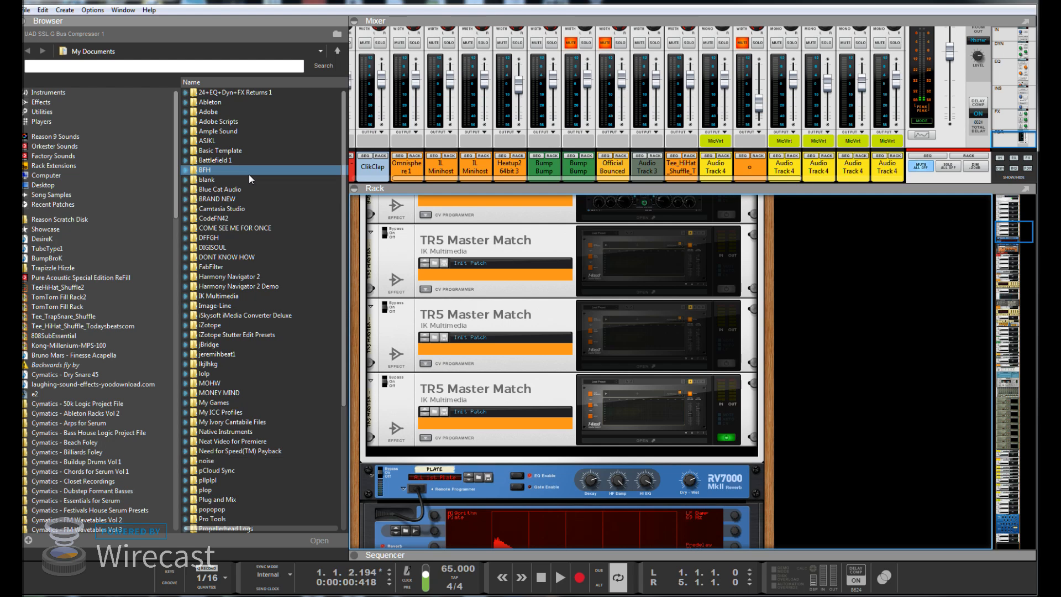
left_click(229, 140)
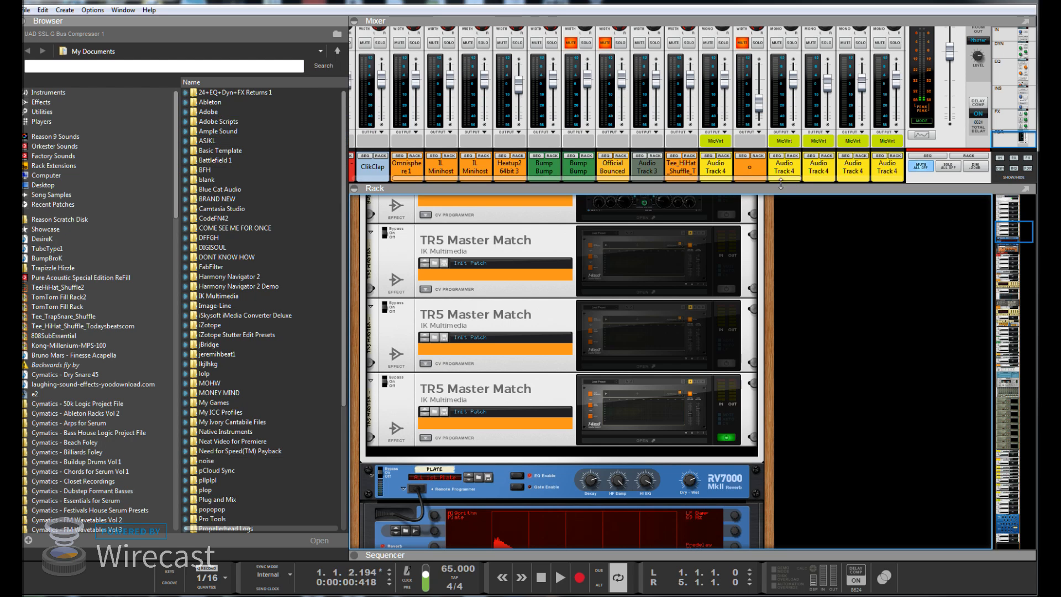
left_click(725, 439)
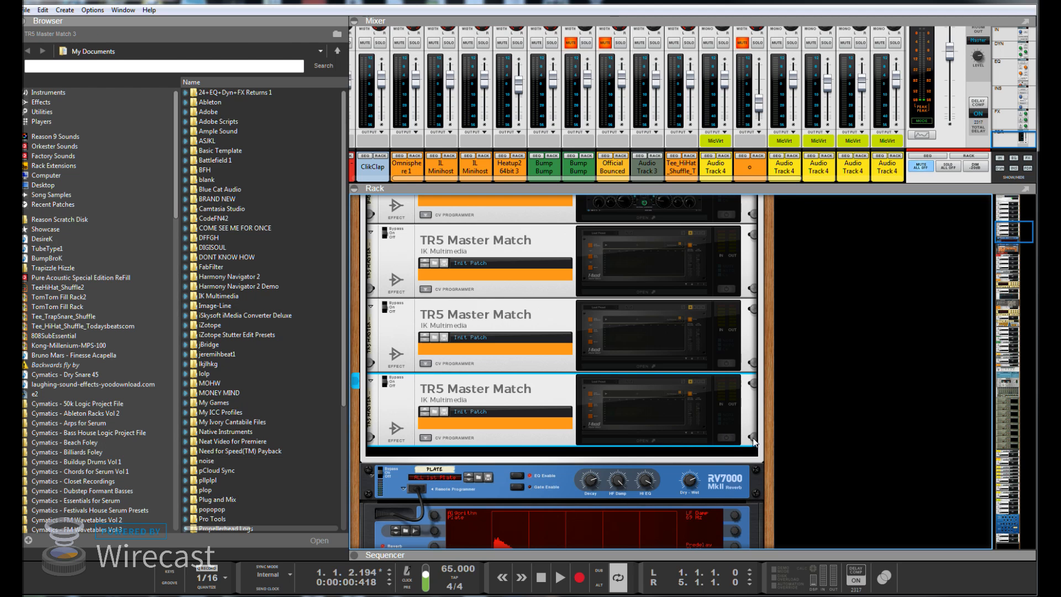
Return to the Master Section's inserts, play the song from the beginning with the mastering effects off, and stop playback
scroll(756, 370, "up", 5)
scroll(755, 371, "up", 5)
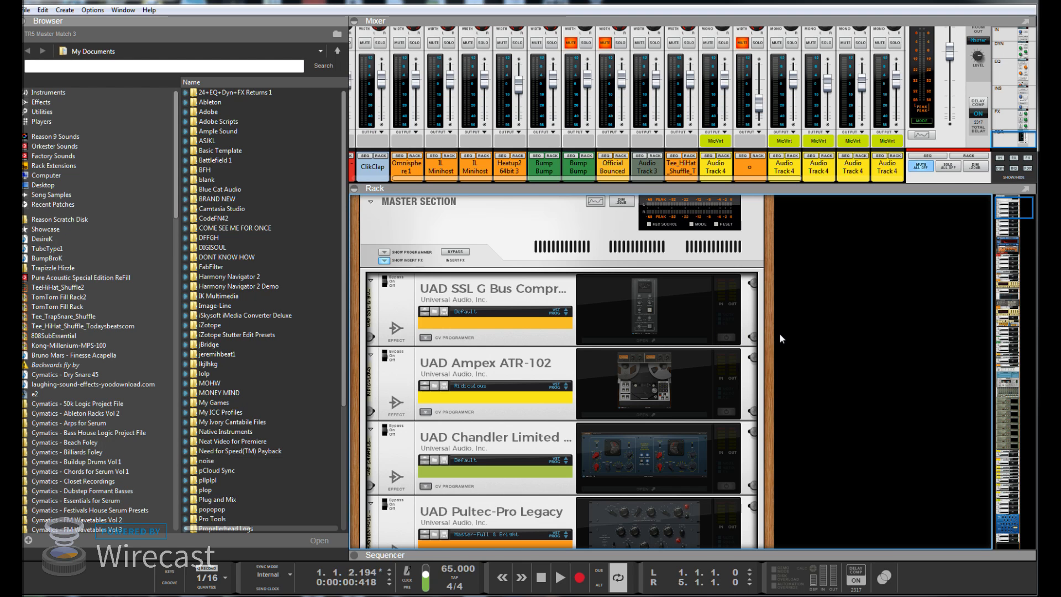
left_click(540, 577)
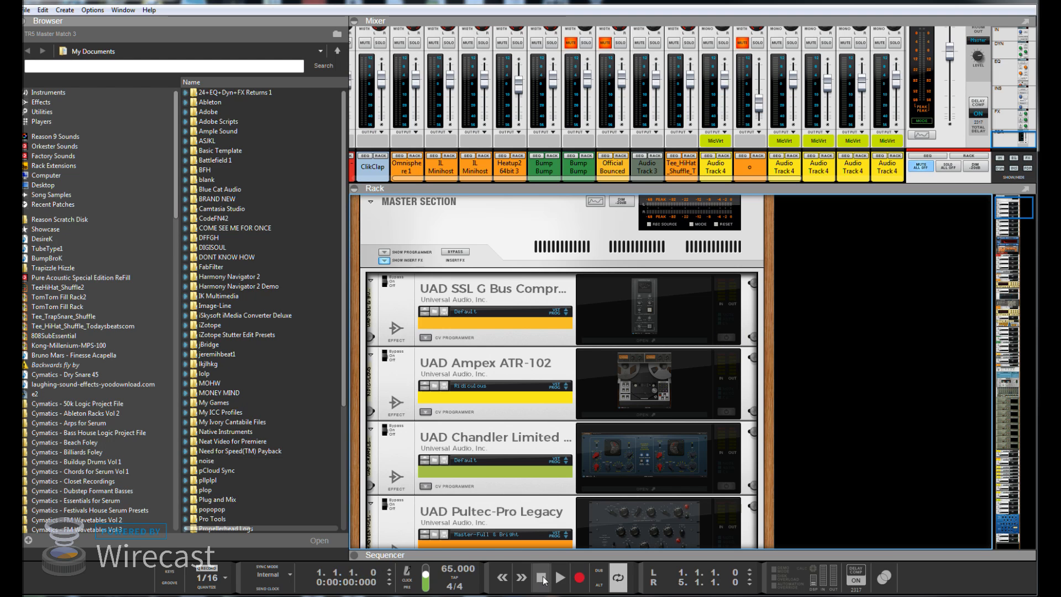
left_click(553, 579)
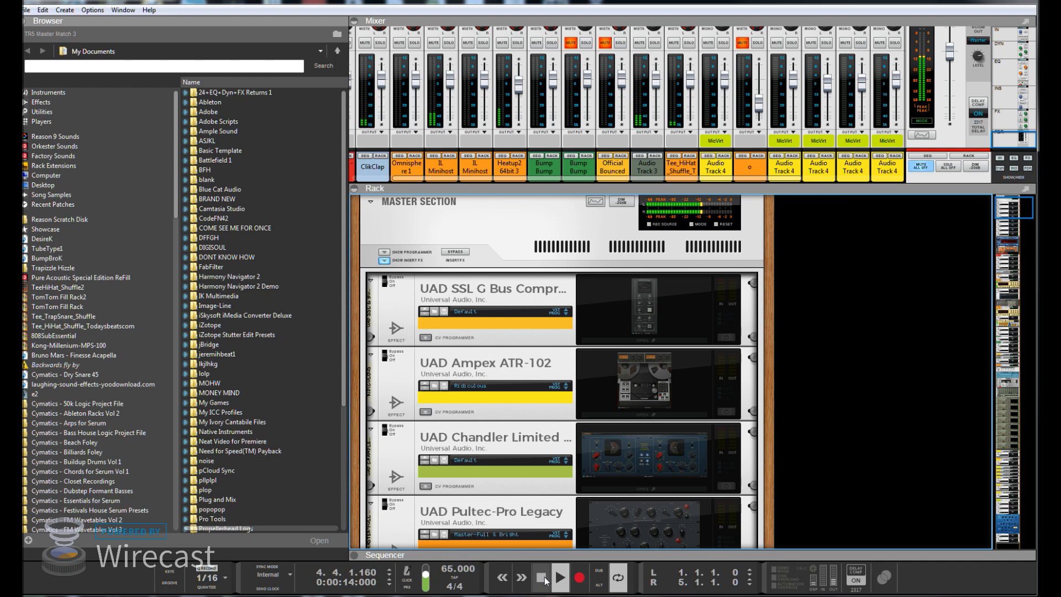
key("space")
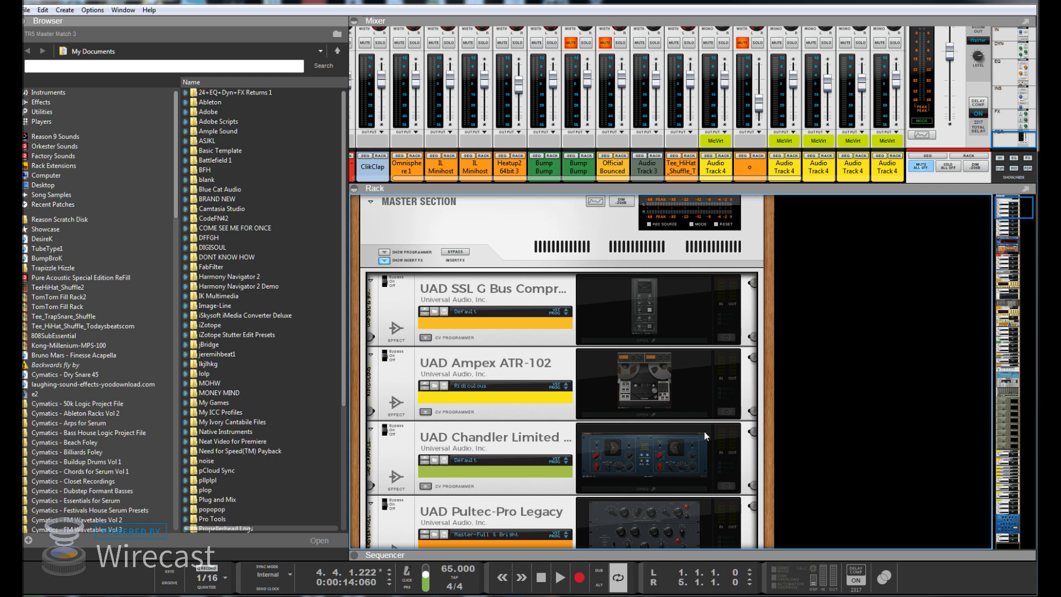
Replay the opening bar of the unprocessed mix from the start of the song and stop it
left_click(541, 576)
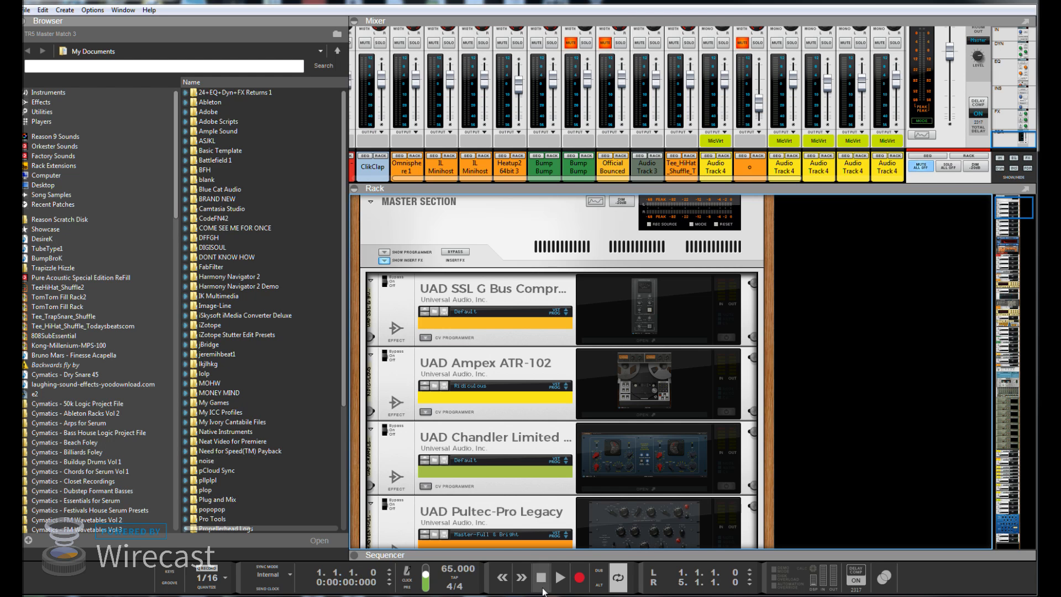
left_click(560, 577)
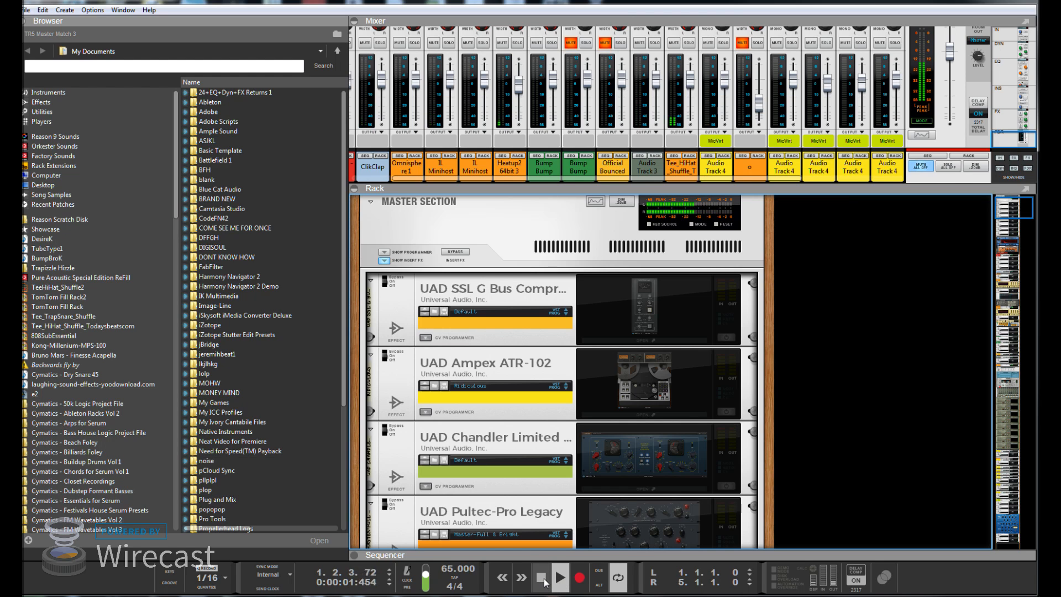
left_click(543, 579)
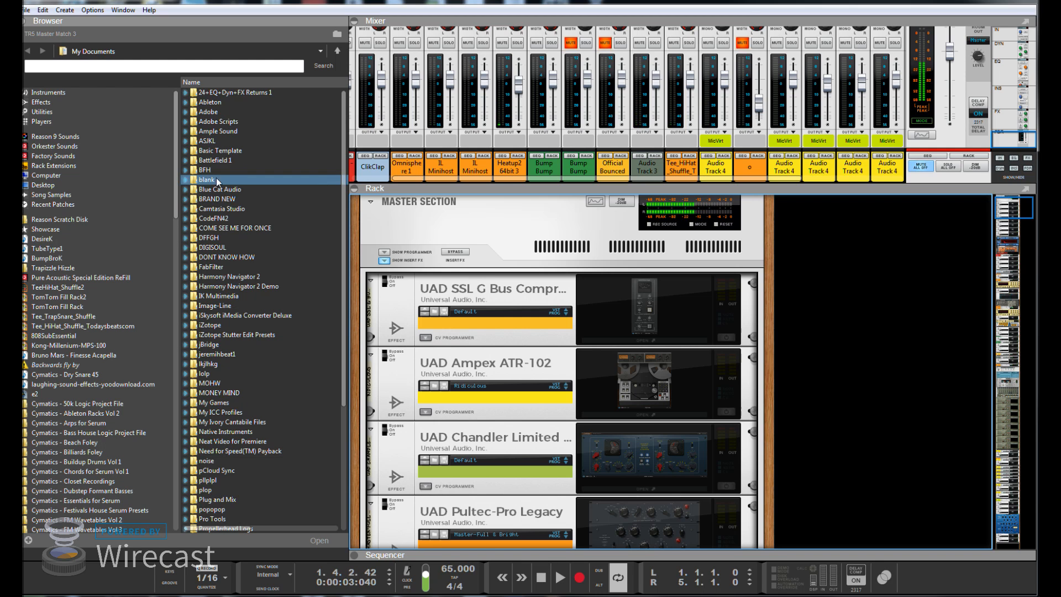
Show the effects in the browser and look at The Glue 64 in the Cytomic group, collapsing the group again
left_click(41, 102)
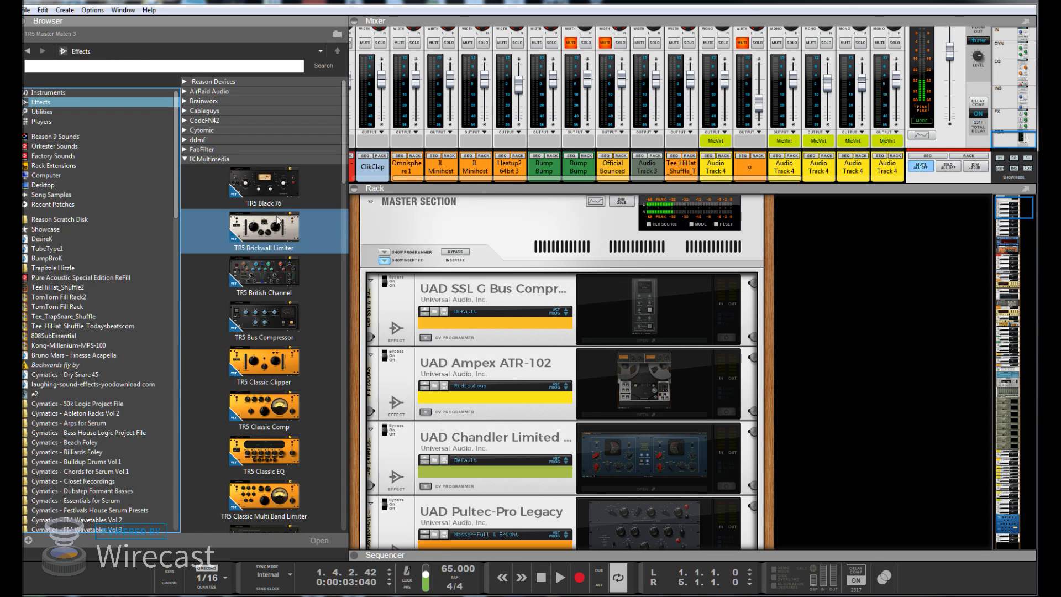
left_click(185, 132)
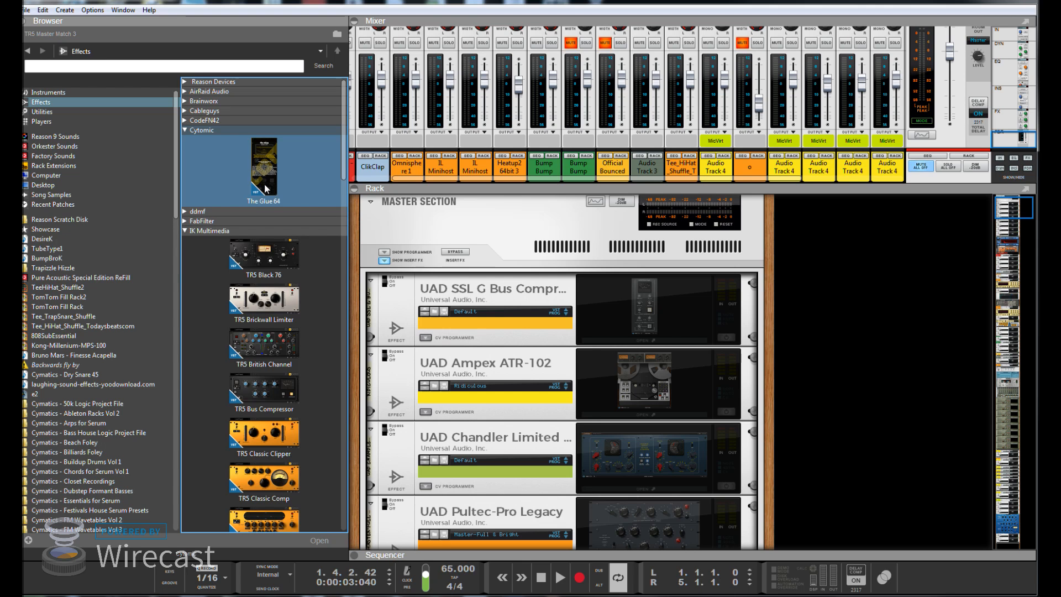
left_click(186, 131)
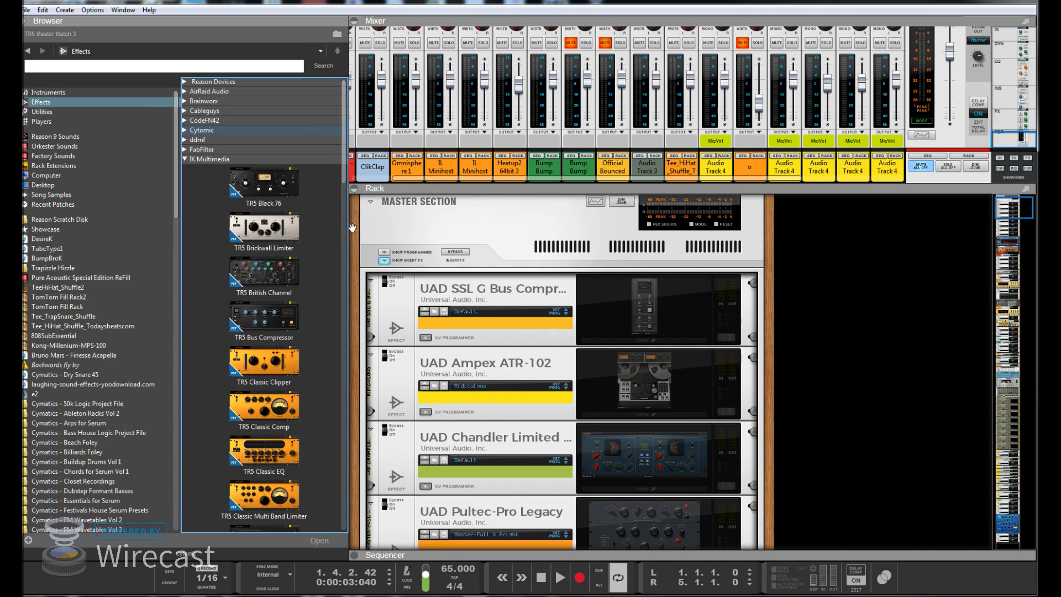
left_click(235, 198)
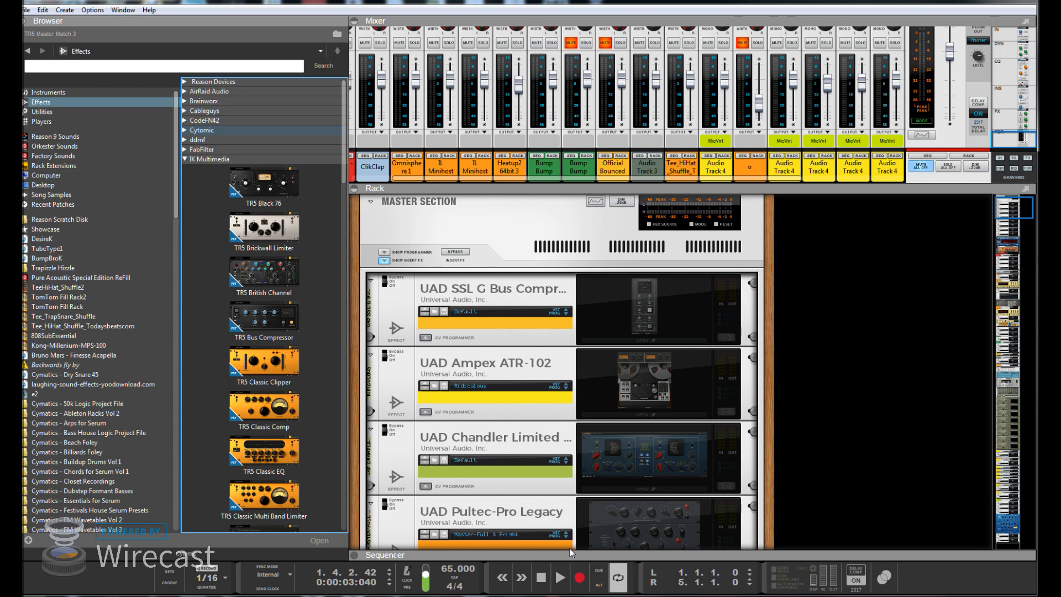
Play the song from the beginning, enlarge the mixer by shrinking the rack, and select the Master Section channel
left_click(540, 577)
left_click(559, 578)
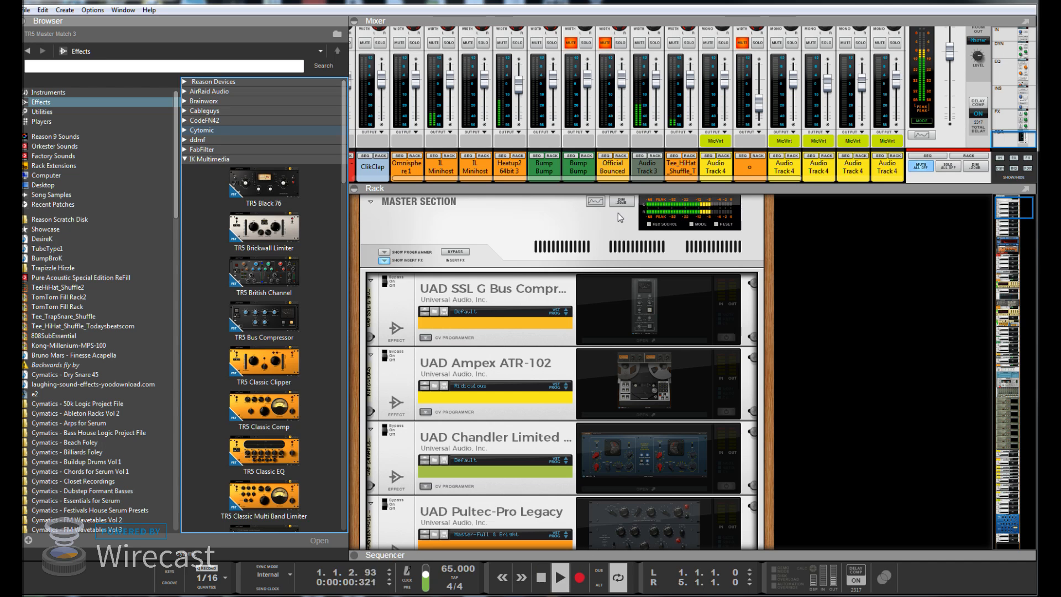
left_click_drag(610, 187, 609, 483)
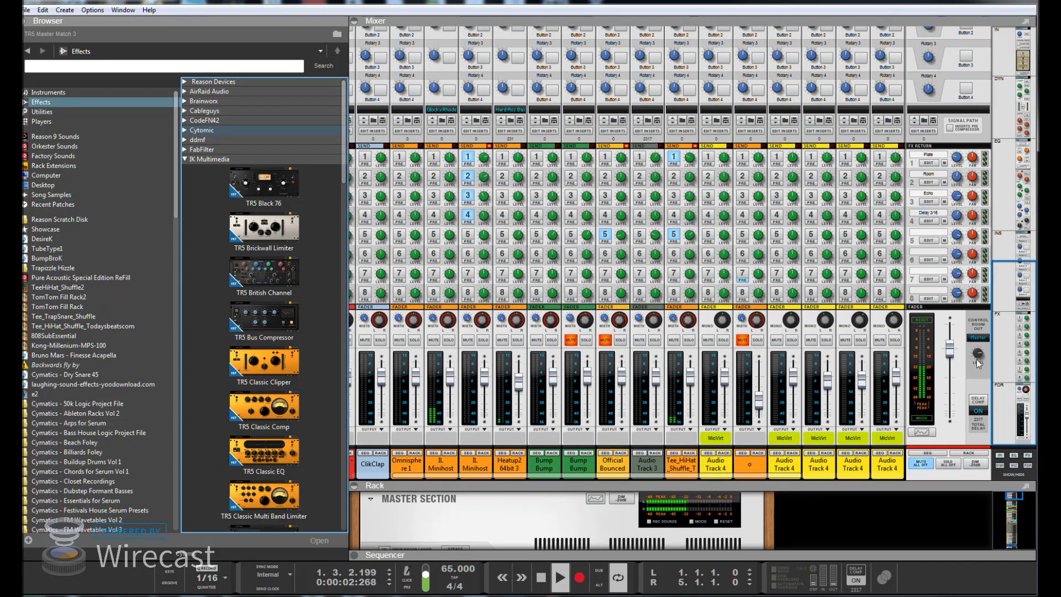
left_click(915, 373)
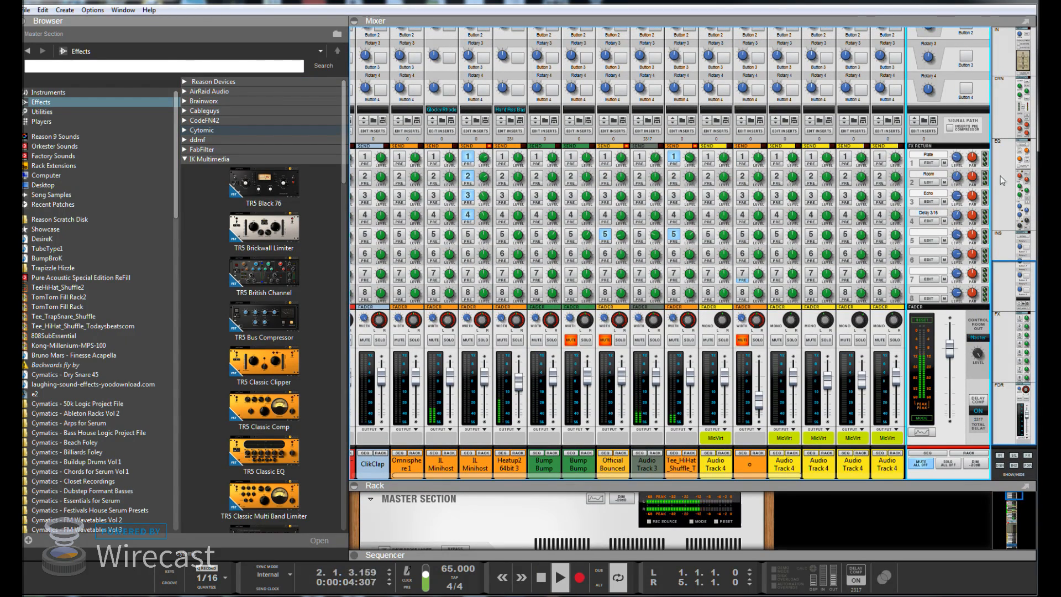
Switch the Master Compressor off and back on in the mixer while the song plays to compare the sound
left_click_drag(1009, 293, 1021, 79)
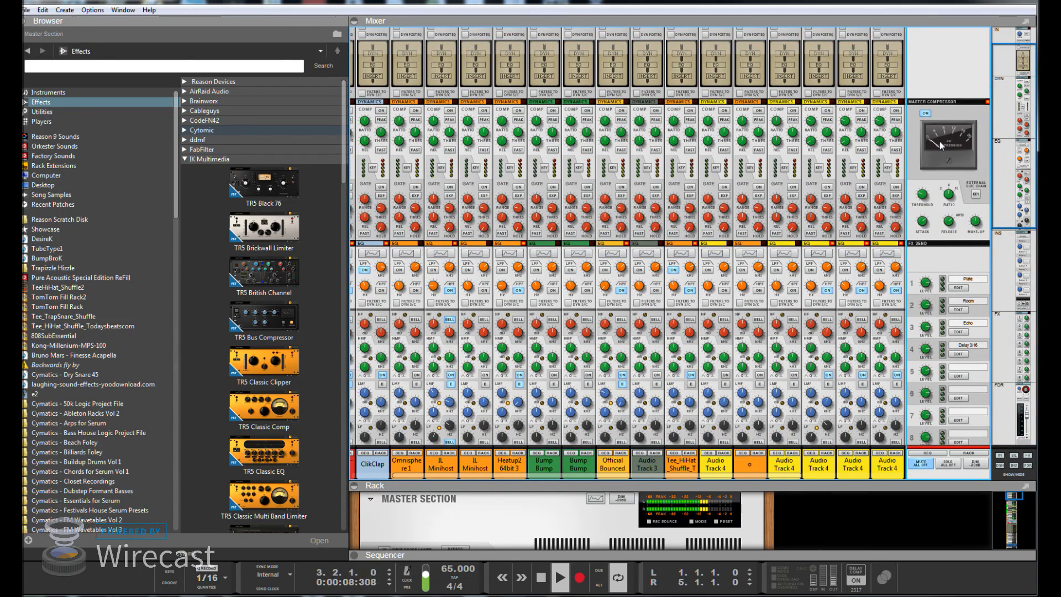
left_click(927, 114)
left_click(925, 113)
left_click_drag(1015, 107, 990, 24)
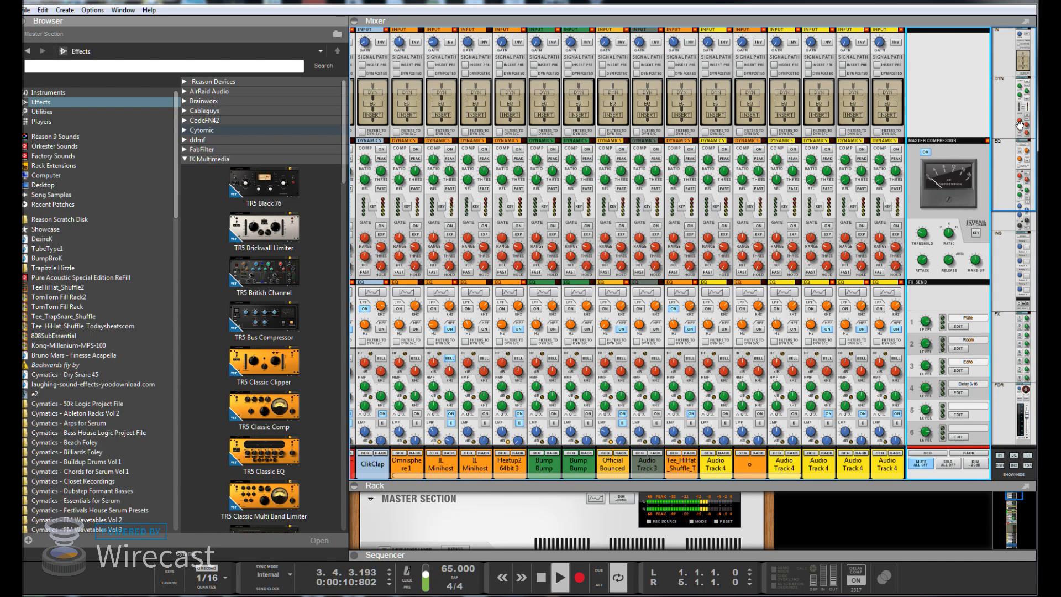
Bring up the Master Section's insert effects in the rack and enlarge the rack area by shrinking the mixer
left_click_drag(1019, 124, 1001, 330)
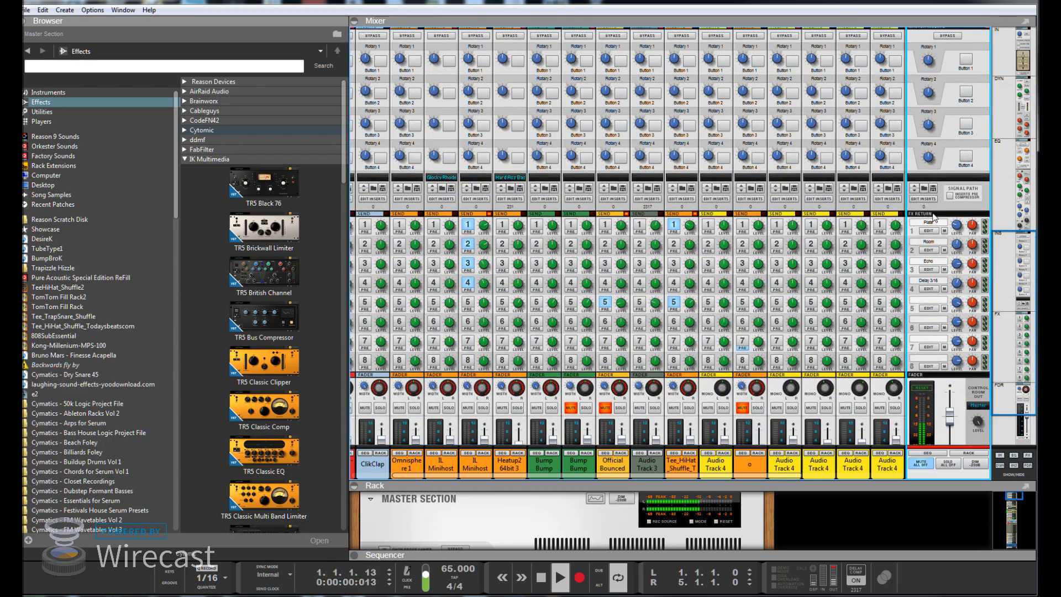
left_click(922, 199)
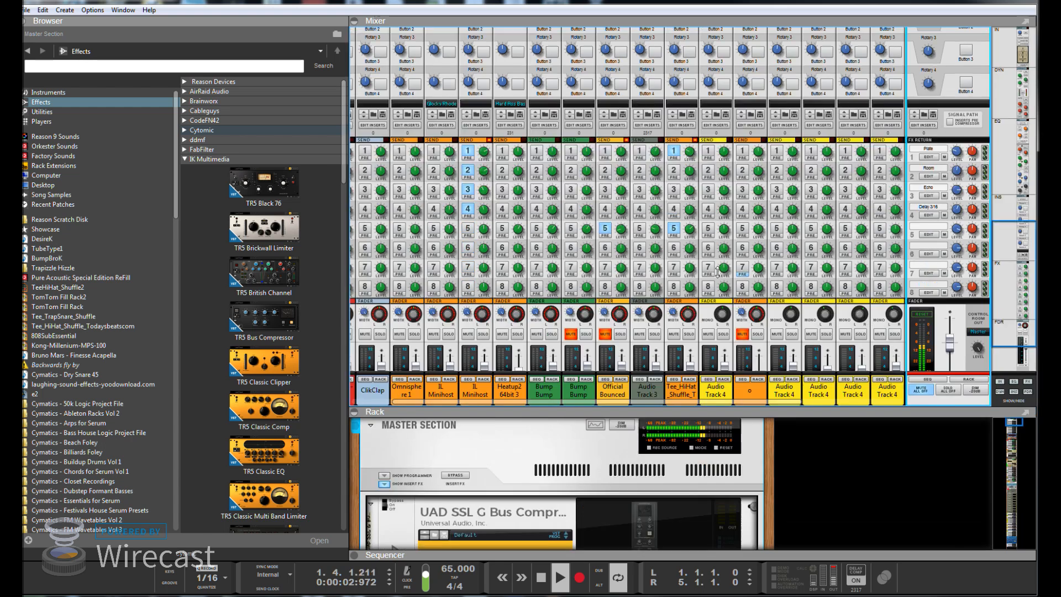
left_click_drag(717, 271, 720, 109)
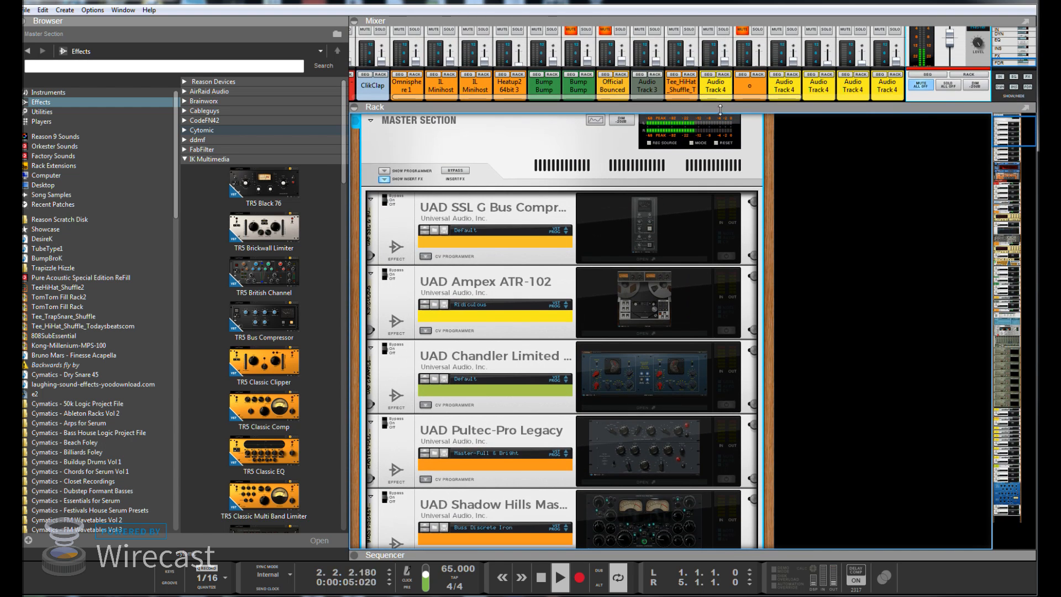
Switch on the UAD SSL G Bus Compressor, audition it with its compressor in and out, and close its window
left_click(541, 203)
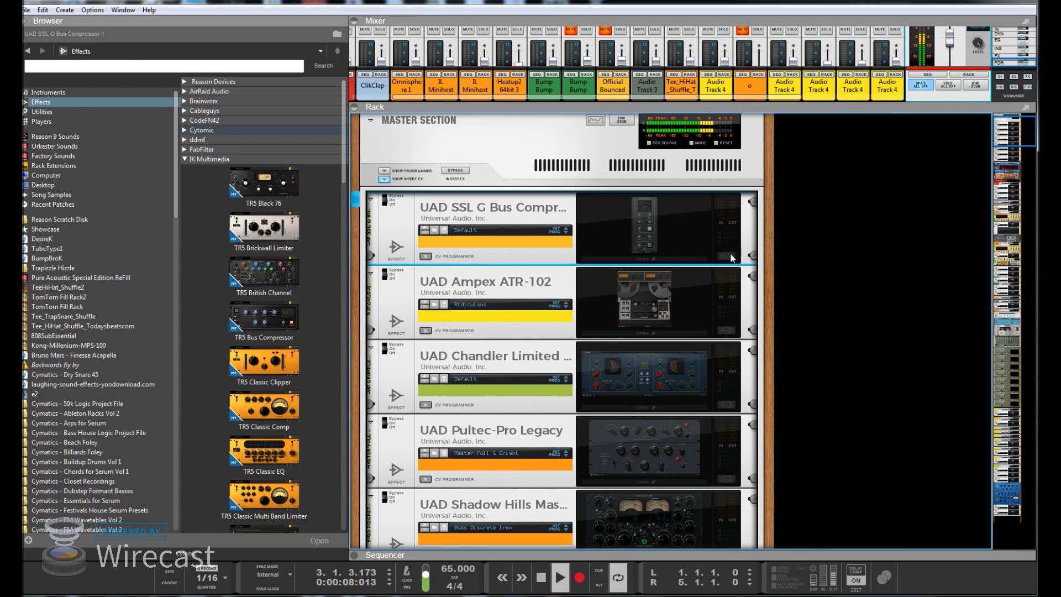
left_click(728, 257)
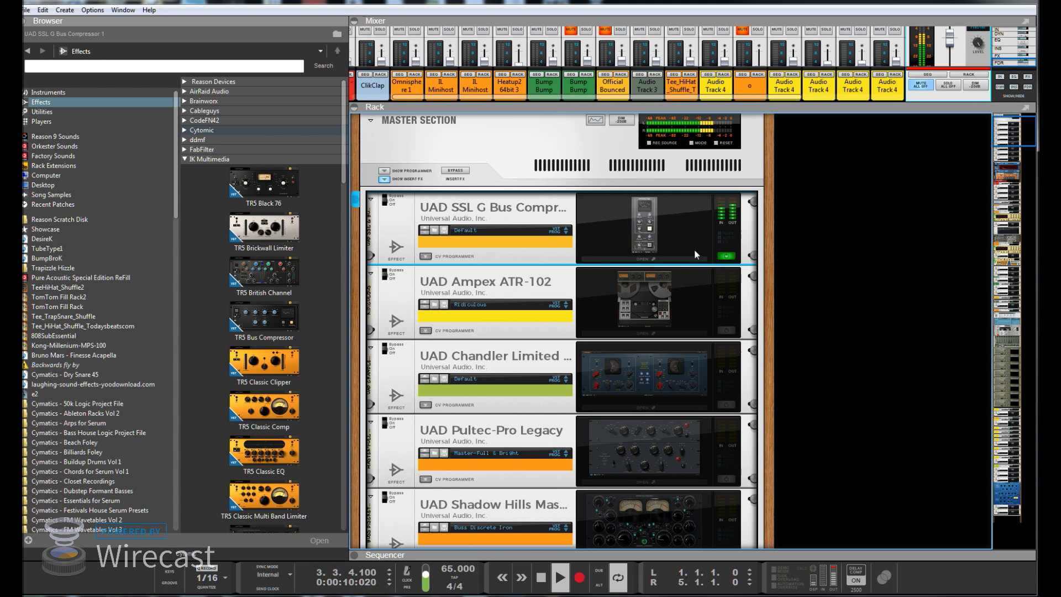
left_click(645, 228)
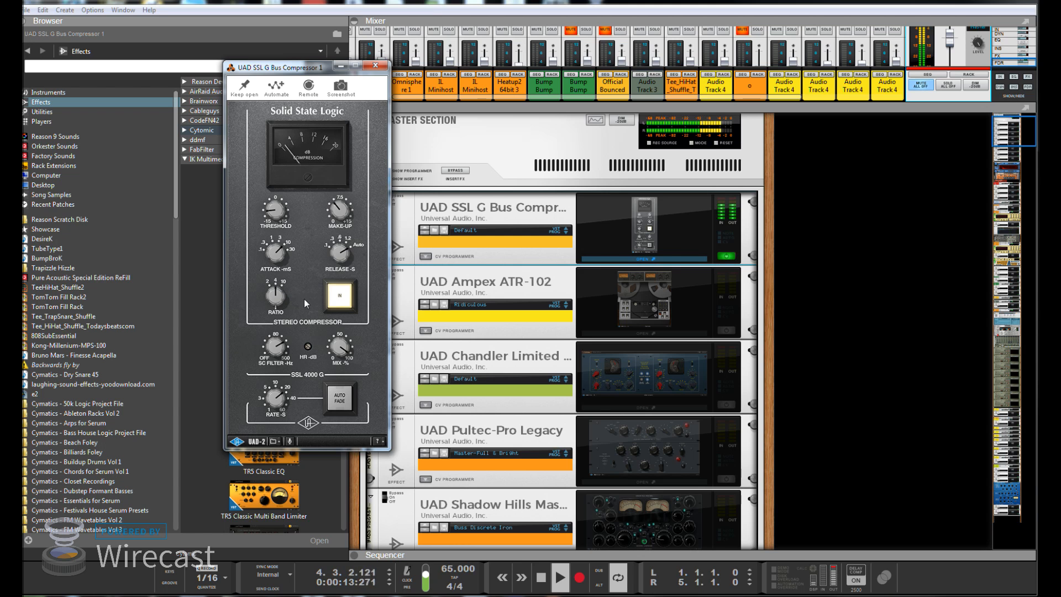
left_click(344, 300)
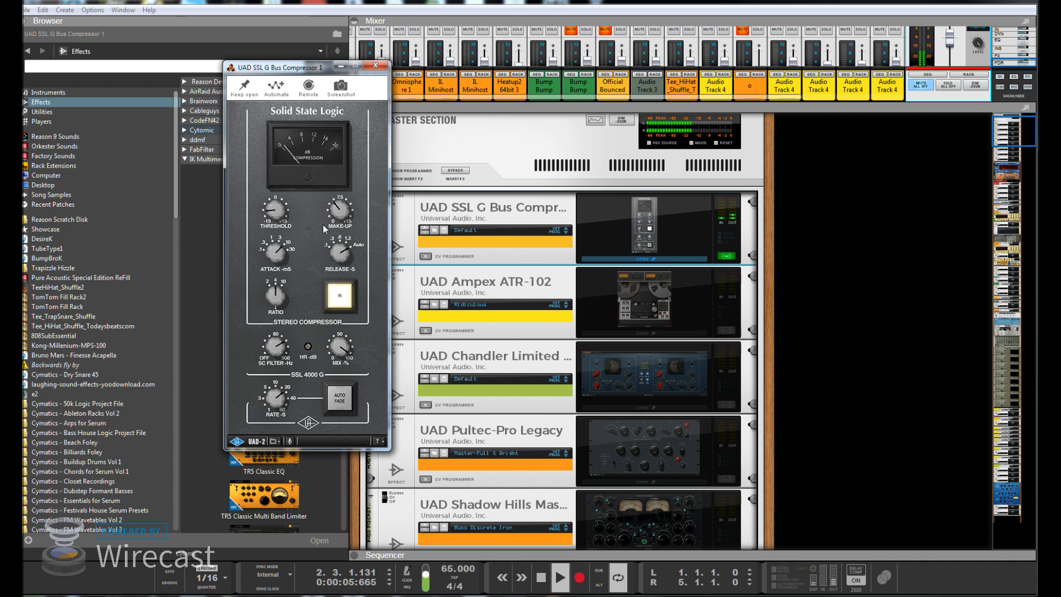
left_click(376, 65)
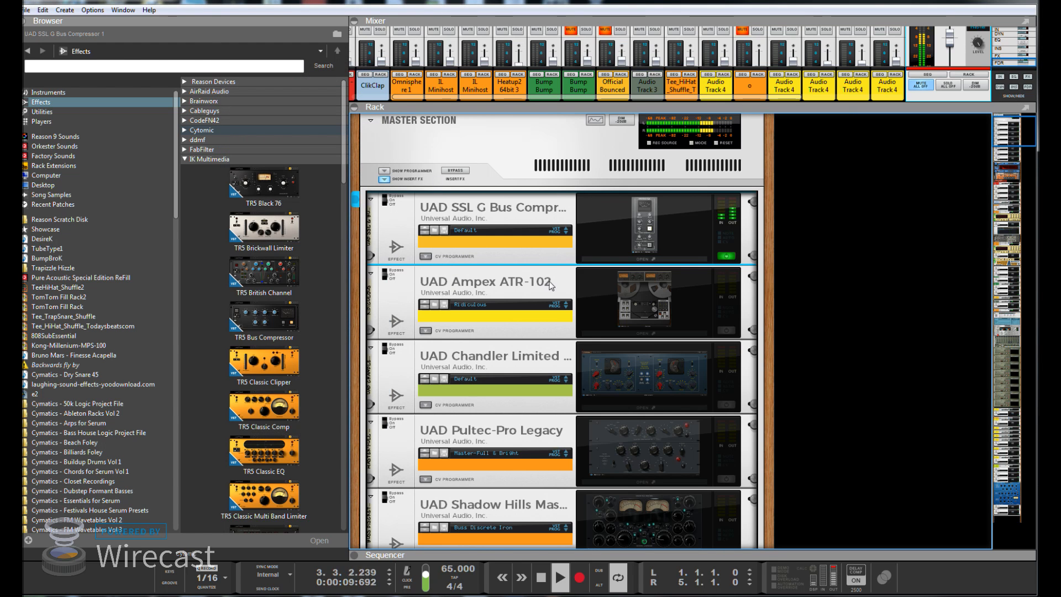
Switch on the UAD Ampex ATR-102, show its Ridiculous patch panel, close it, and stop playback
left_click(727, 332)
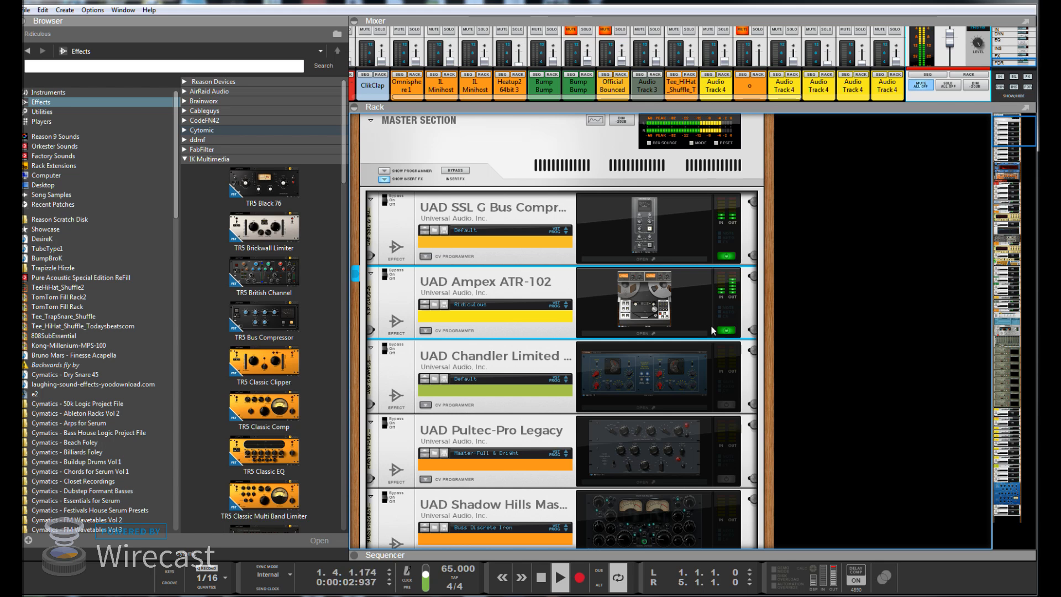
left_click(704, 333)
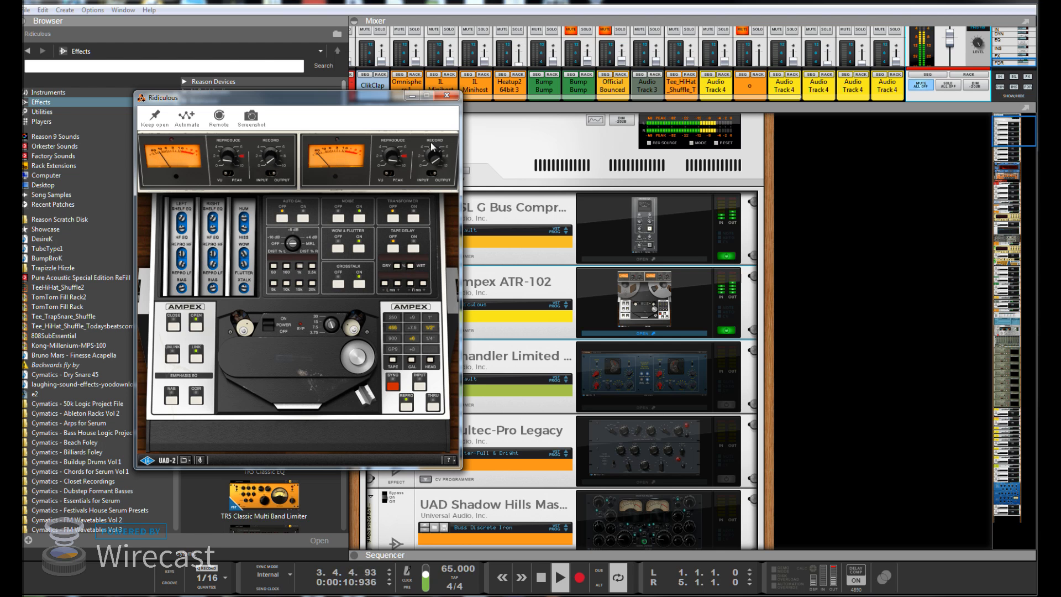
left_click(447, 95)
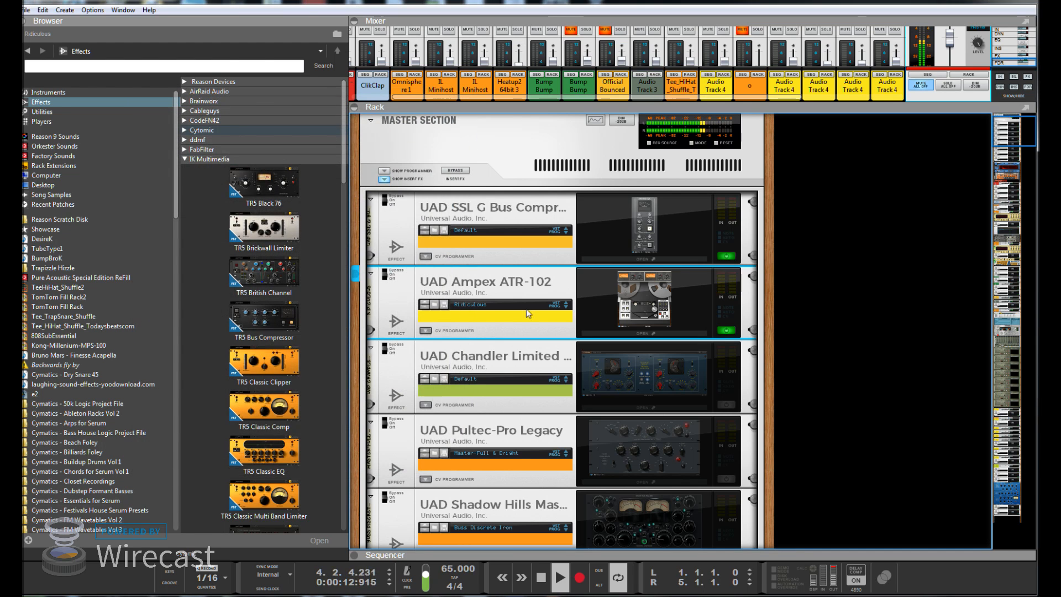
key("space")
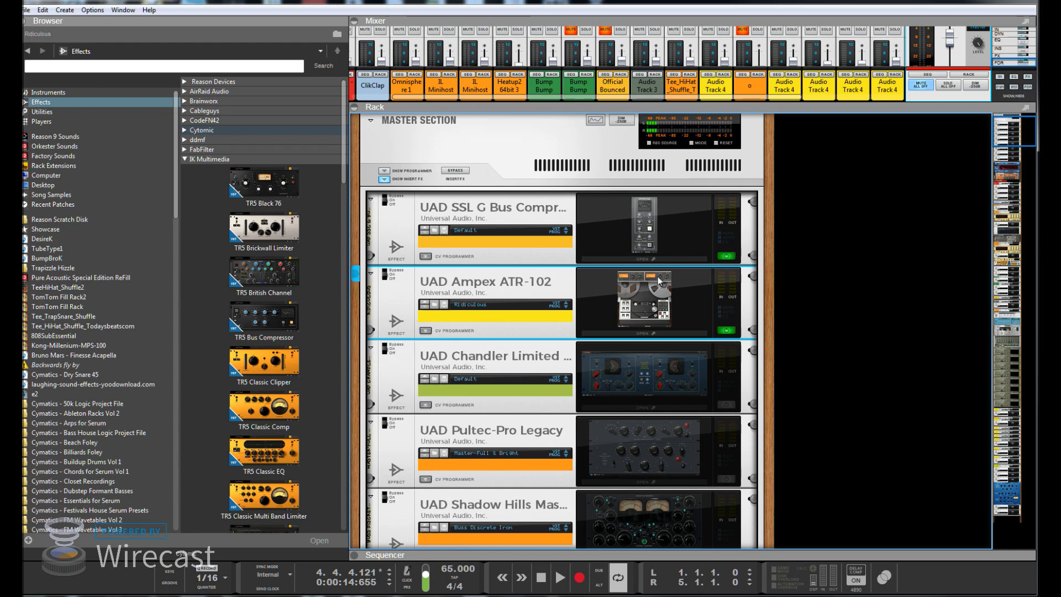
Compare the song from the beginning with the UAD Ampex ATR-102 off and back on, and stop playback
left_click(644, 228)
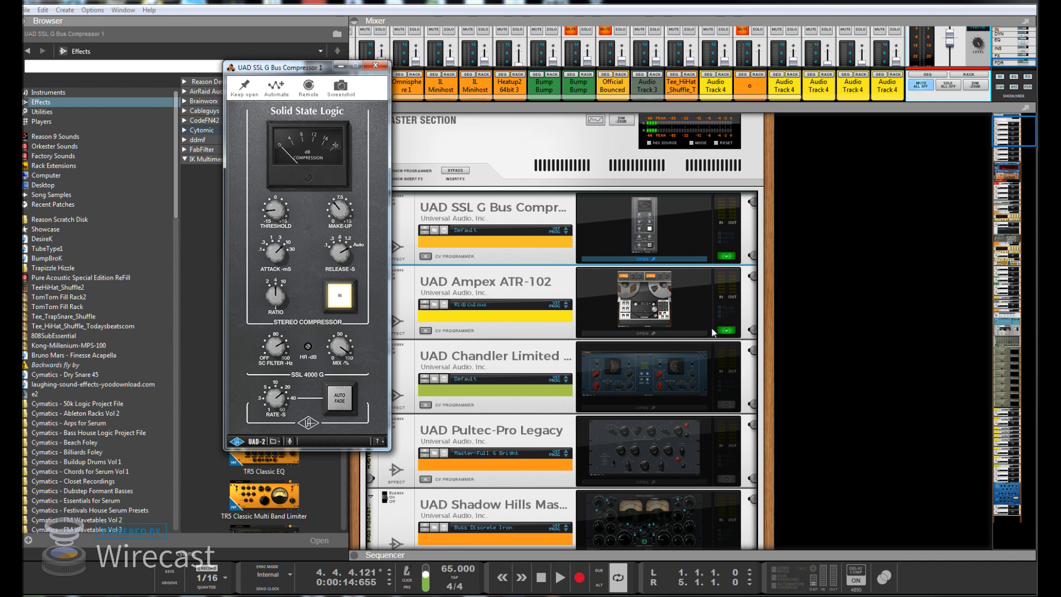
left_click(729, 334)
left_click(541, 577)
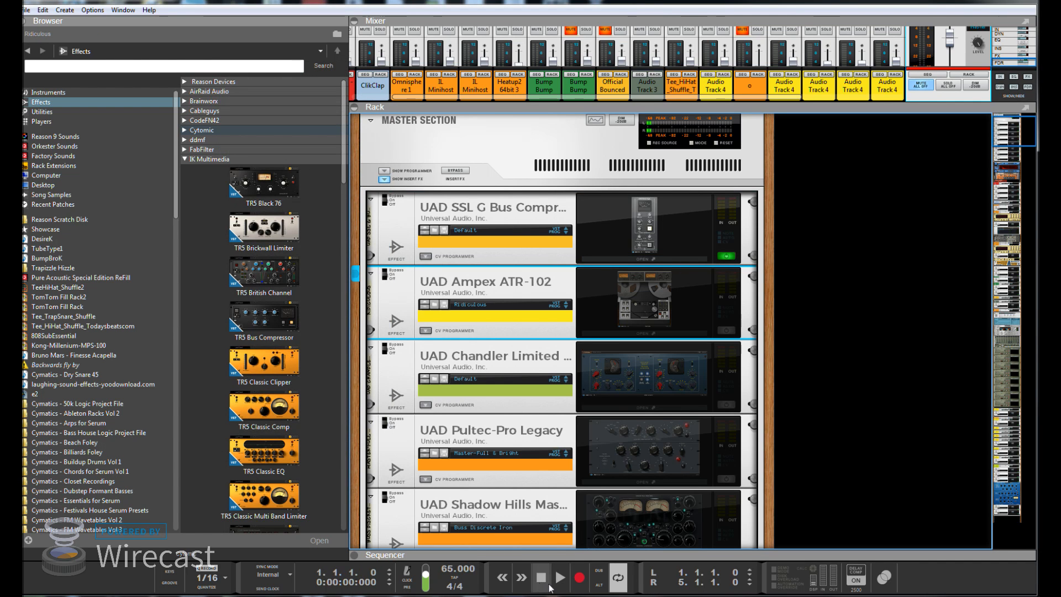
left_click(560, 576)
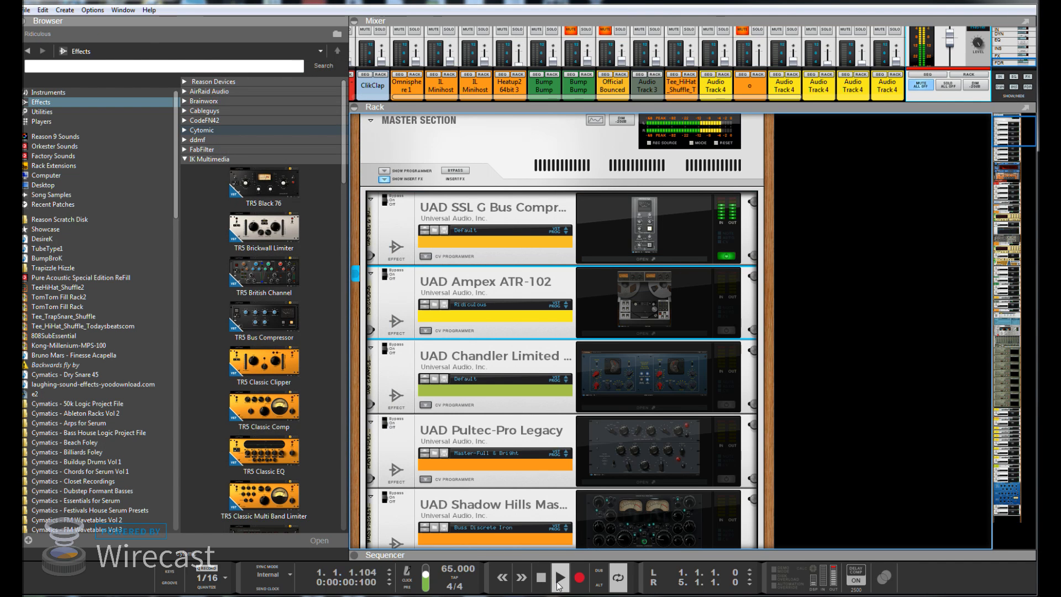
left_click(727, 331)
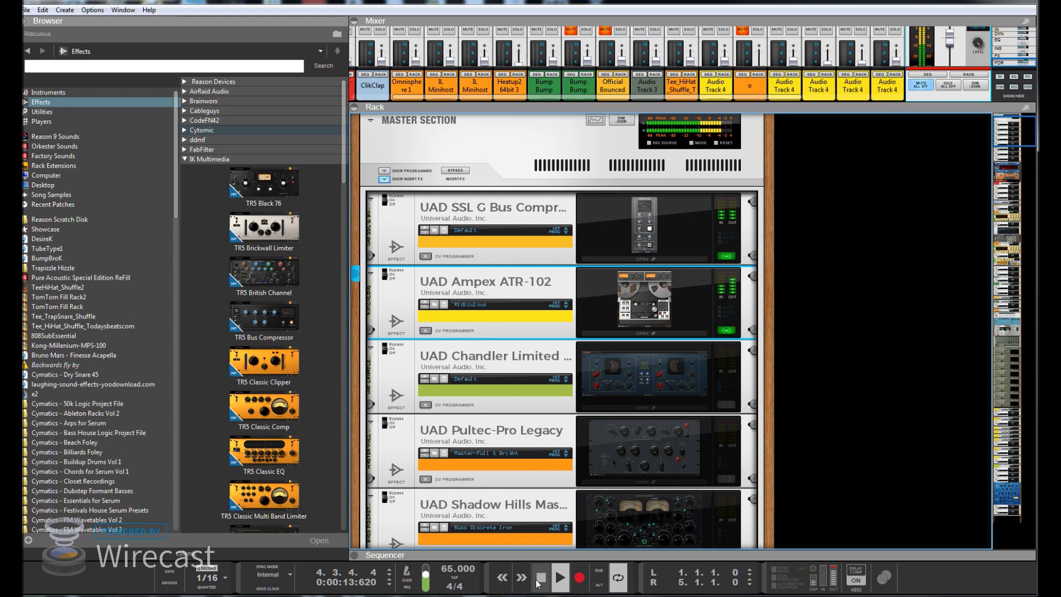
key("space")
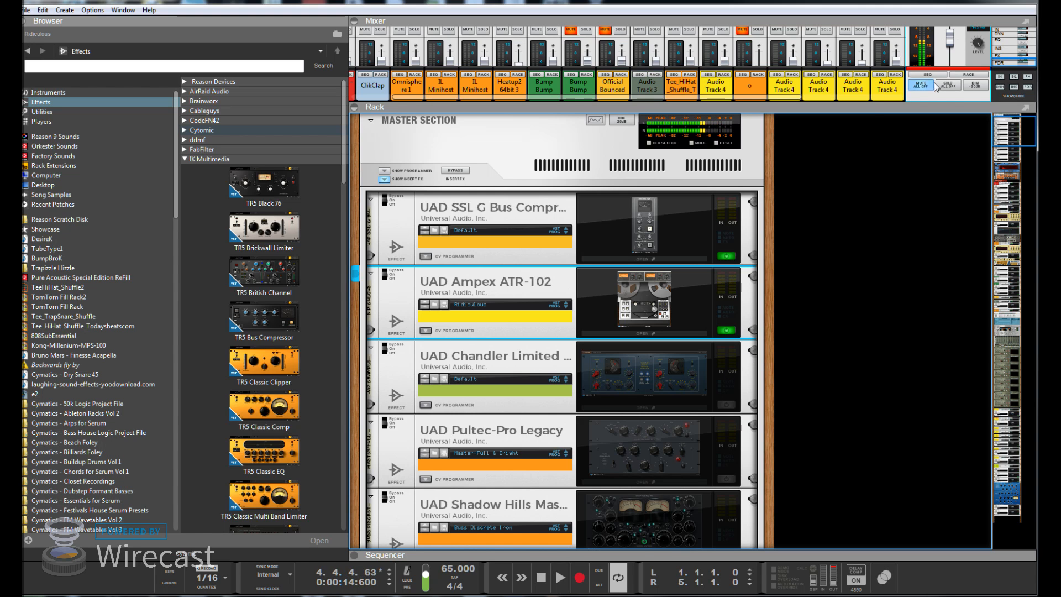
left_click(980, 47)
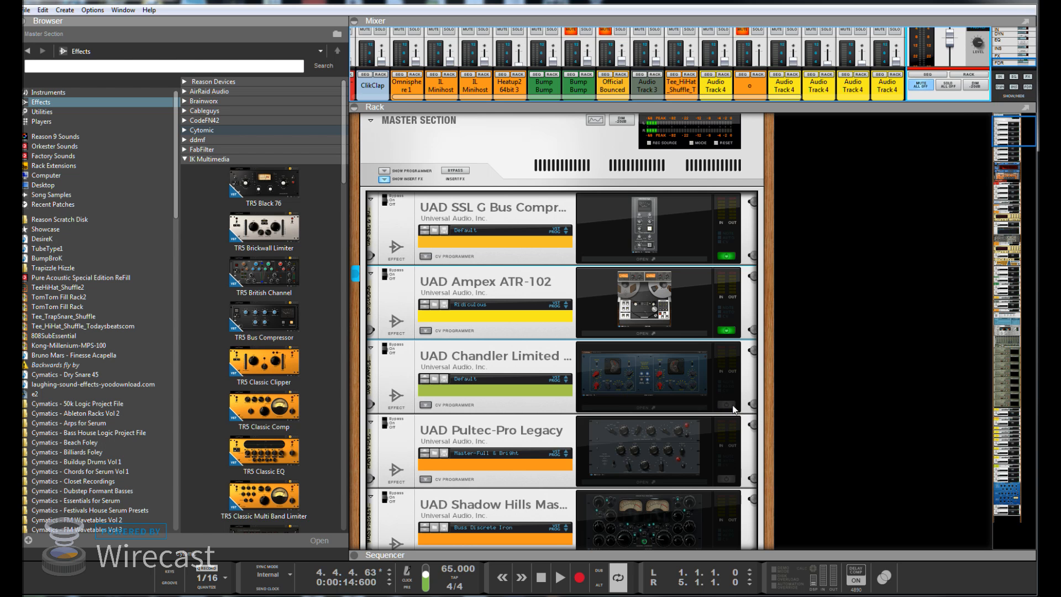
Examine the UAD Chandler Limited Zener Limiter's controls in its own window, close it, and leave the device switched off
double_click(648, 376)
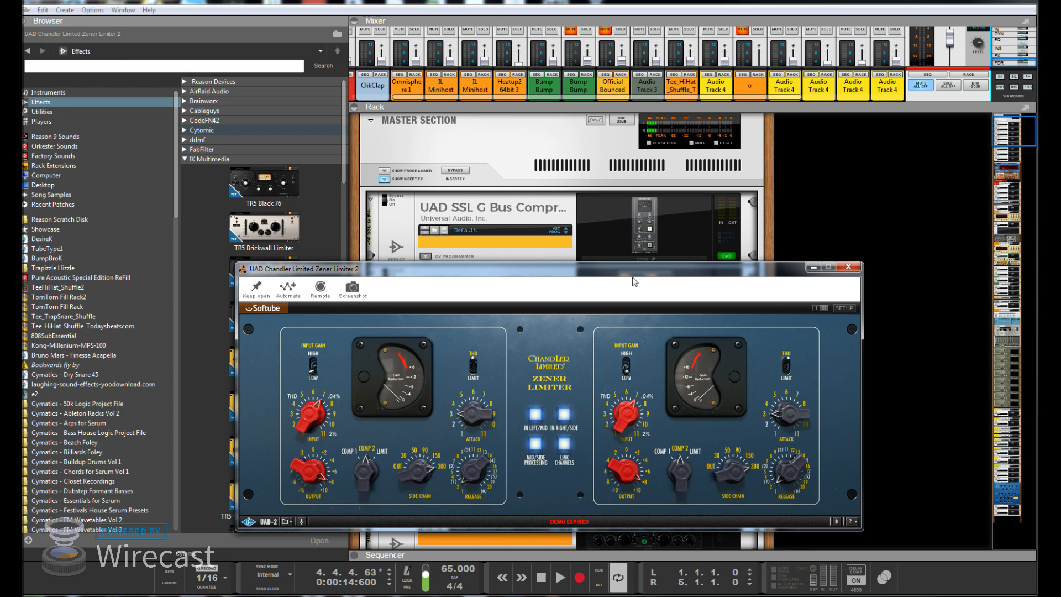
left_click_drag(628, 279, 588, 135)
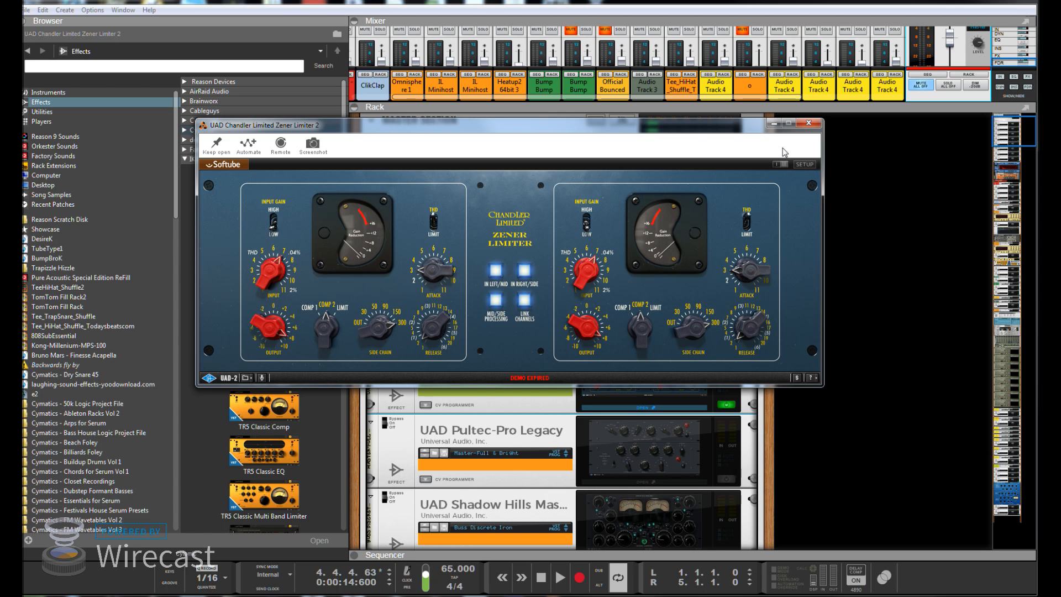
left_click(809, 123)
left_click(725, 406)
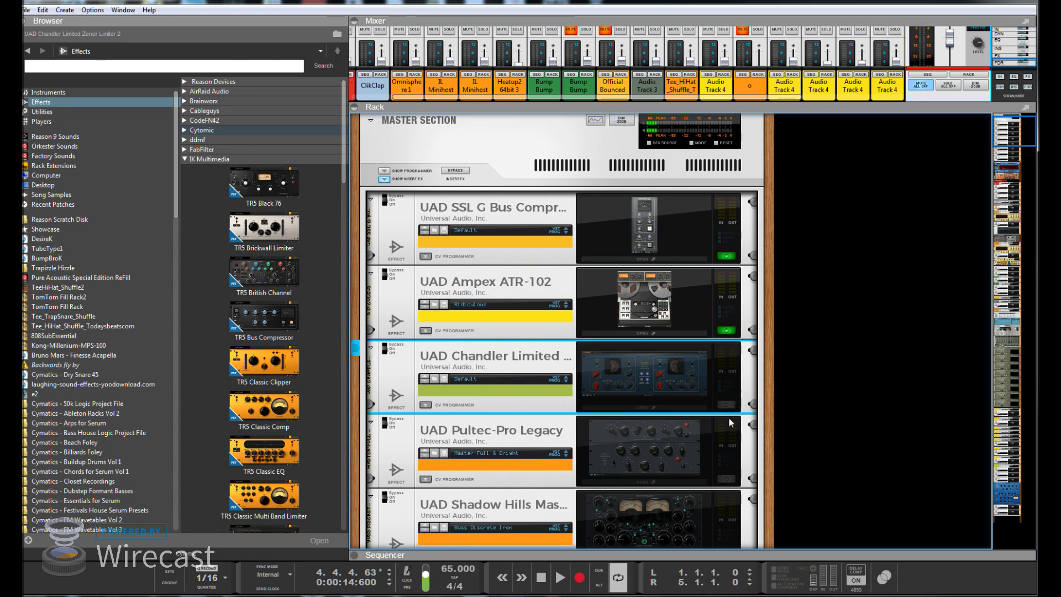
Switch on the UAD Shadow Hills Mastering Compressor and open its panel with the Buss Discrete Iron patch
left_click(823, 381)
scroll(822, 382, "down", 2)
left_click(719, 520)
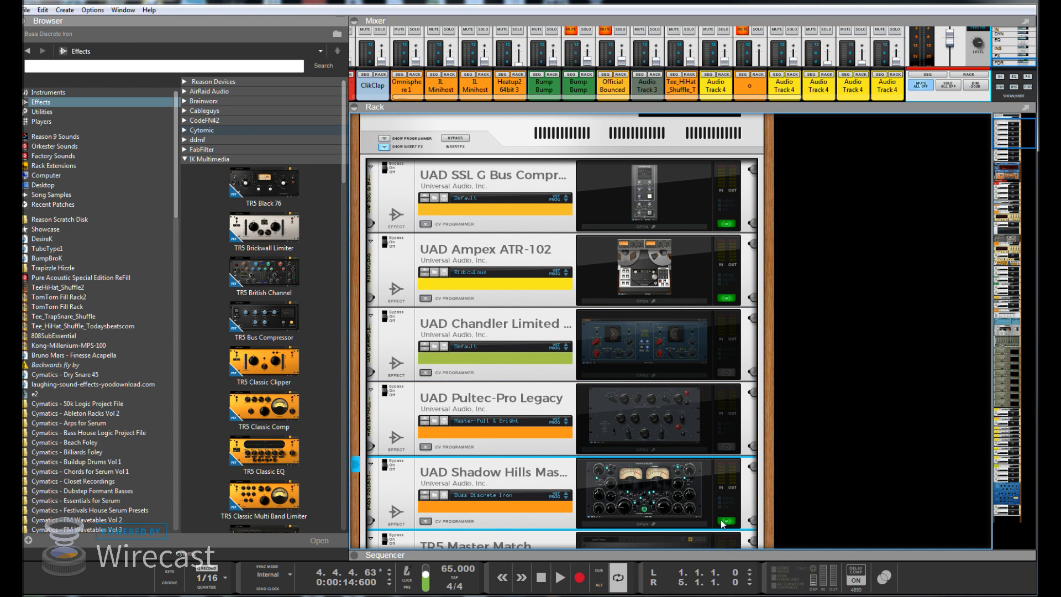
left_click(667, 487)
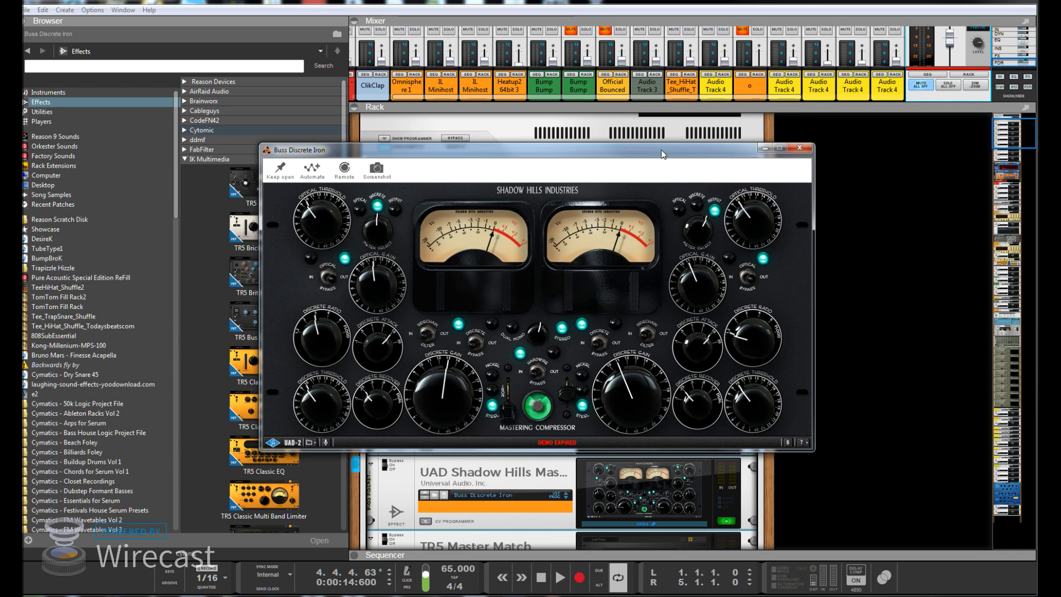
Close the UAD Shadow Hills Mastering Compressor's panel, toggle the device off and on, and show its panel once more
left_click_drag(665, 154, 543, 79)
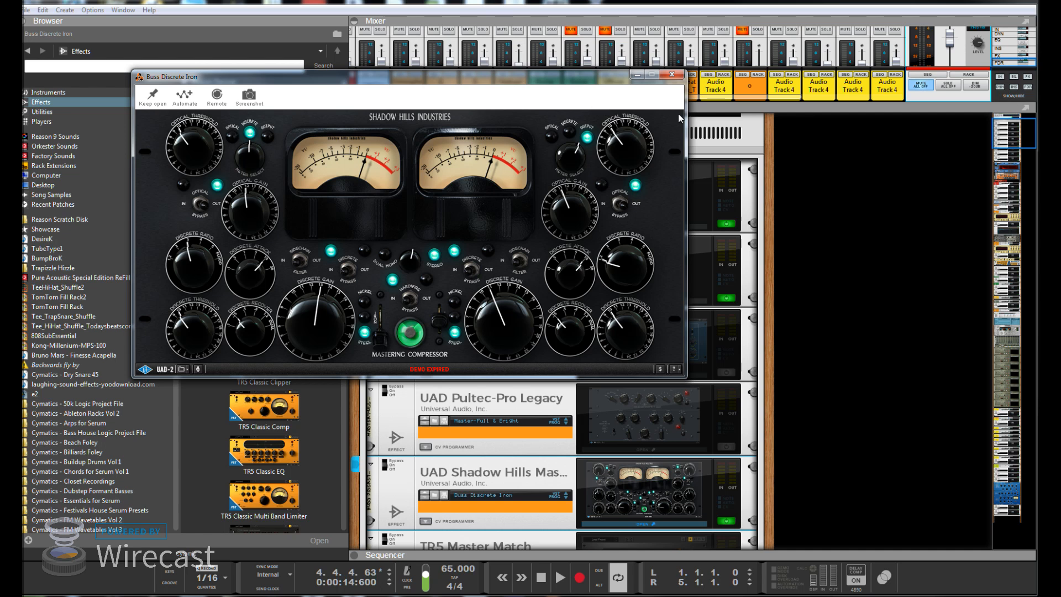
left_click(675, 79)
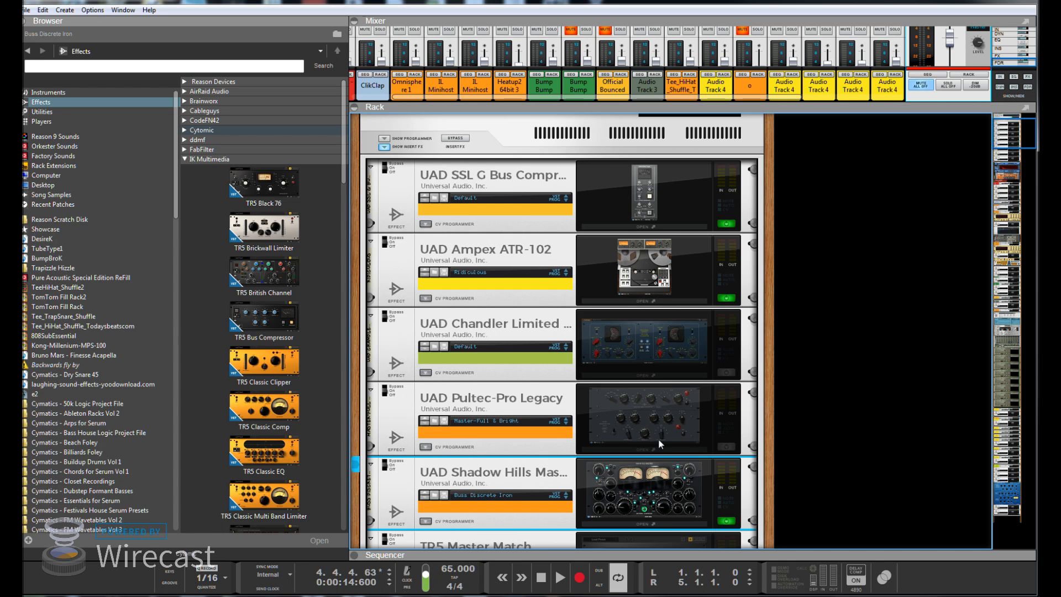
scroll(678, 410, "down", 4)
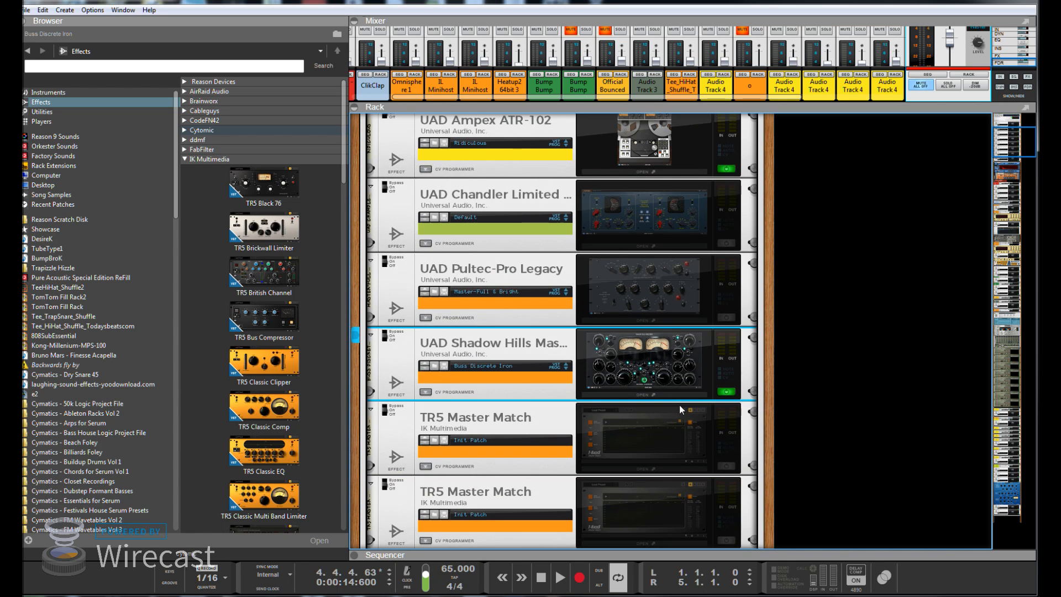
left_click(726, 391)
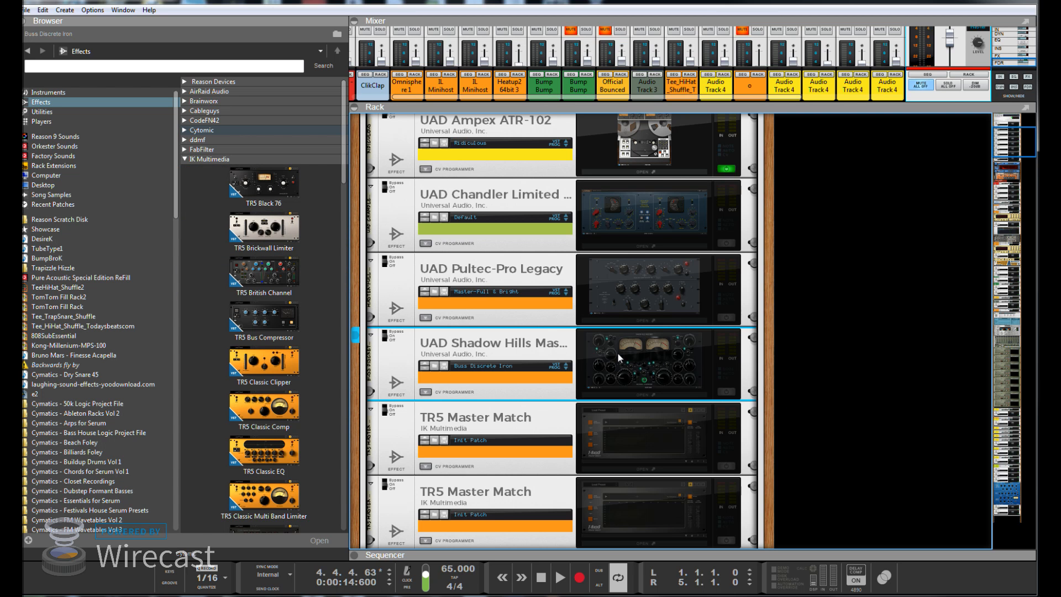
left_click(674, 364)
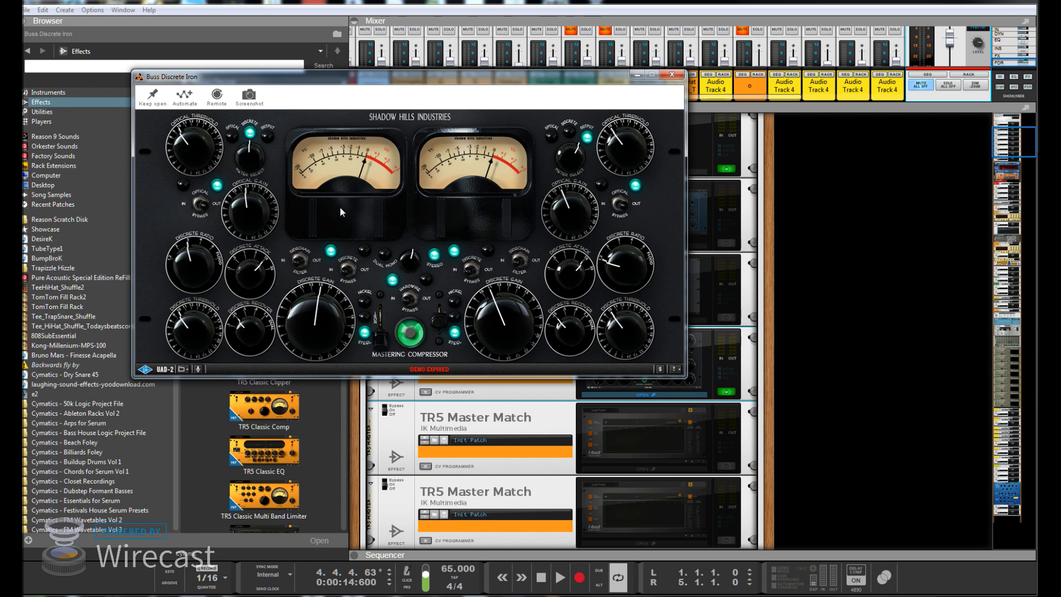
left_click(676, 76)
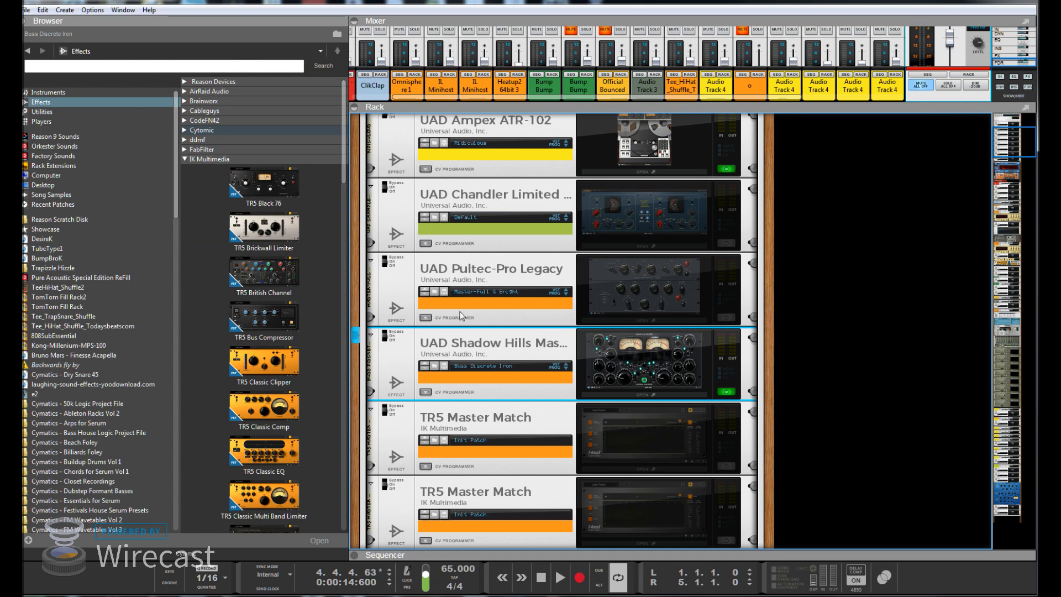
Replace the last TR5 Master Match in the rack with the IK Multimedia TR5 Black 76 and open its panel
scroll(620, 349, "down", 3)
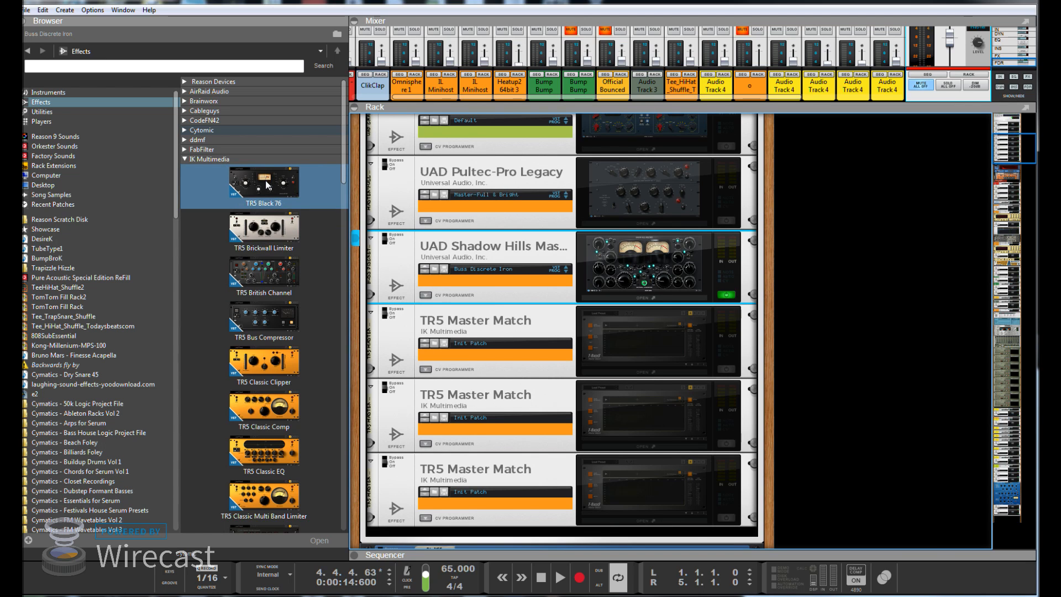
left_click_drag(267, 185, 544, 488)
left_click(580, 492)
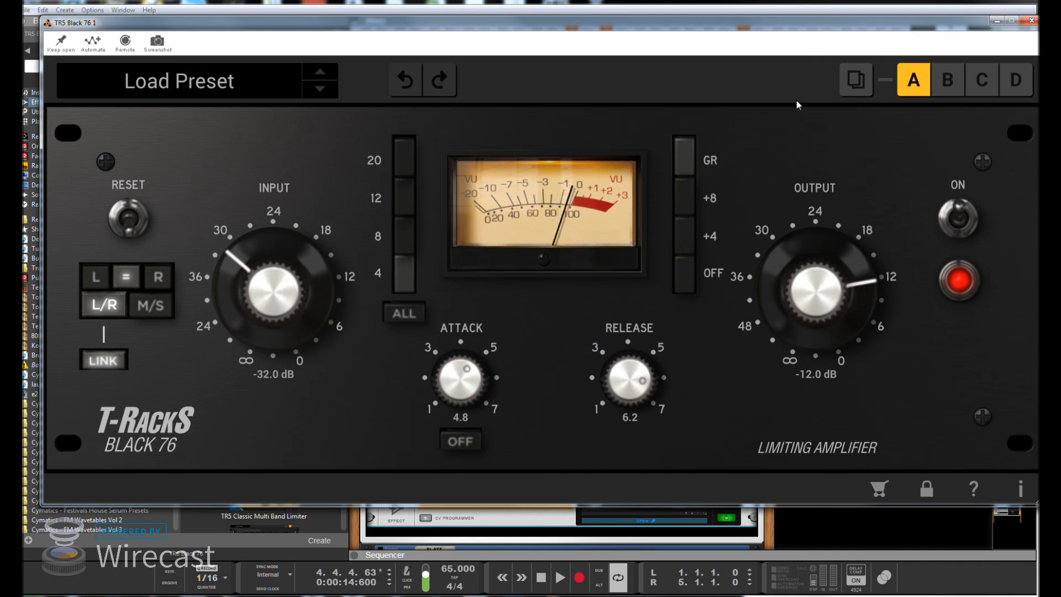
Set the TR5 Black 76's output to -12.7 dB and close its panel
mouse_move(808, 29)
left_mouse_down()
mouse_move(778, 18)
mouse_move(790, 27)
left_mouse_up()
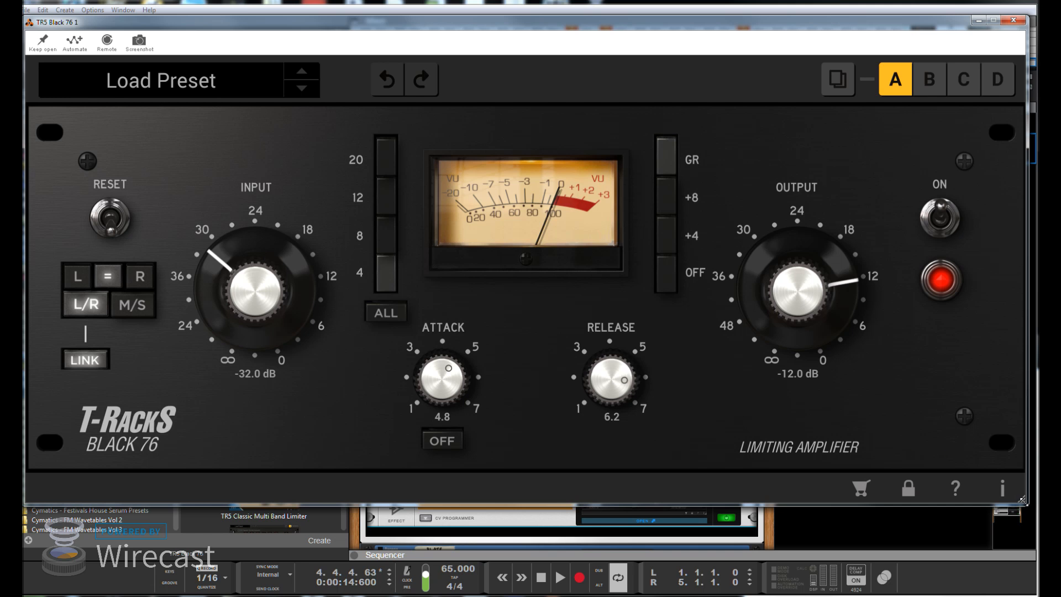
left_click_drag(1021, 499, 1017, 440)
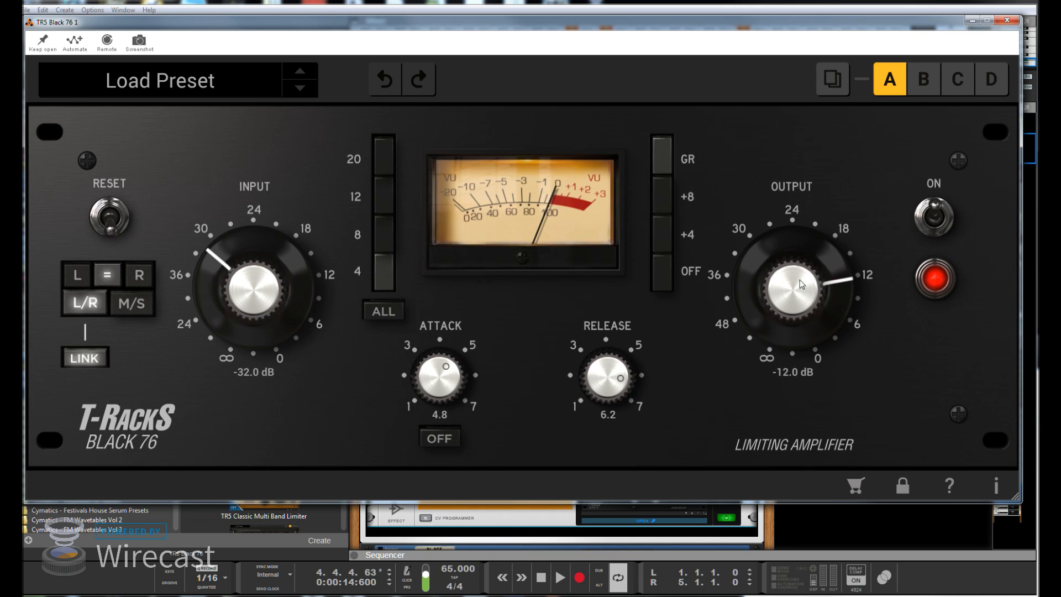
left_click_drag(832, 269, 831, 277)
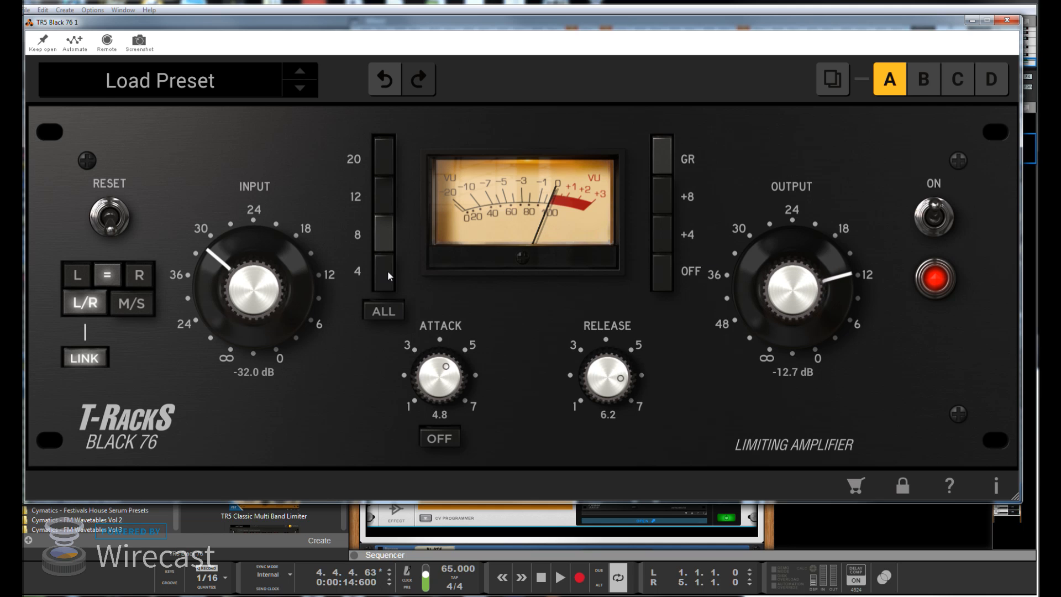
left_click(1008, 21)
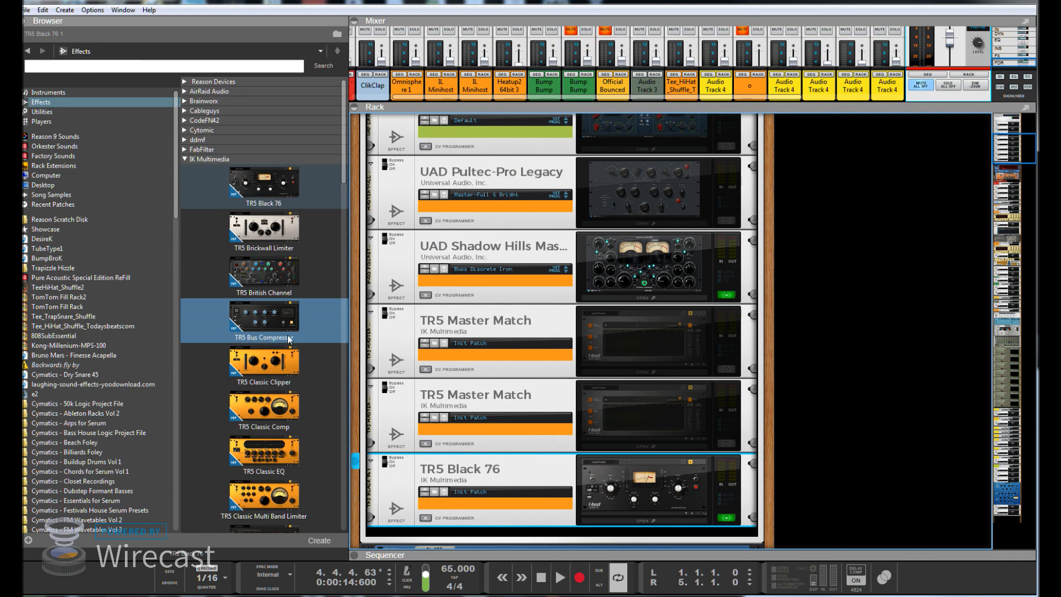
Replace the TR5 Black 76 with the TR5 British Channel, show its controls in its own window, and close it
left_click_drag(264, 273, 622, 497)
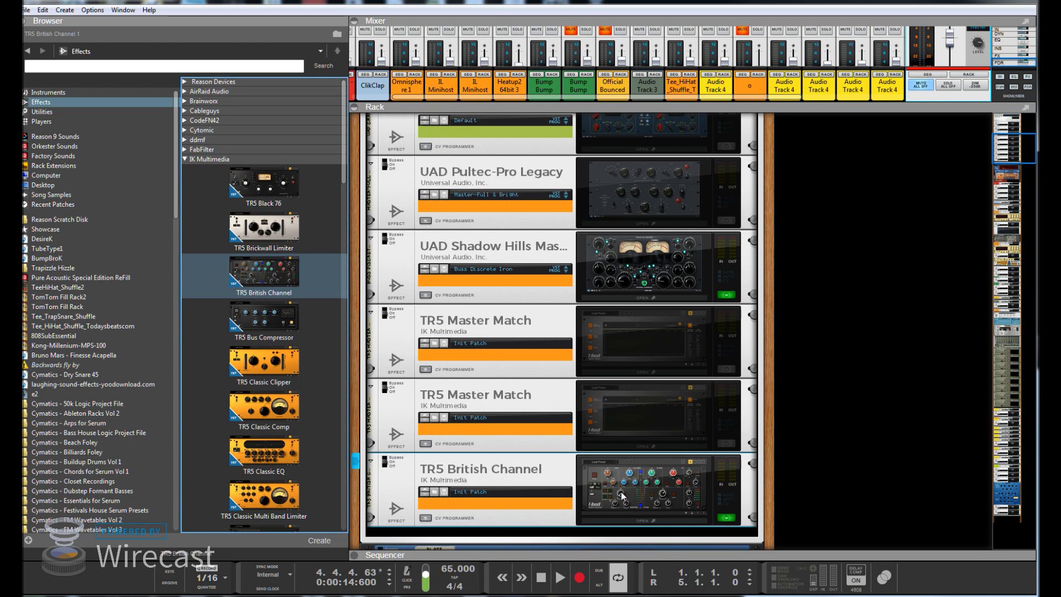
double_click(656, 482)
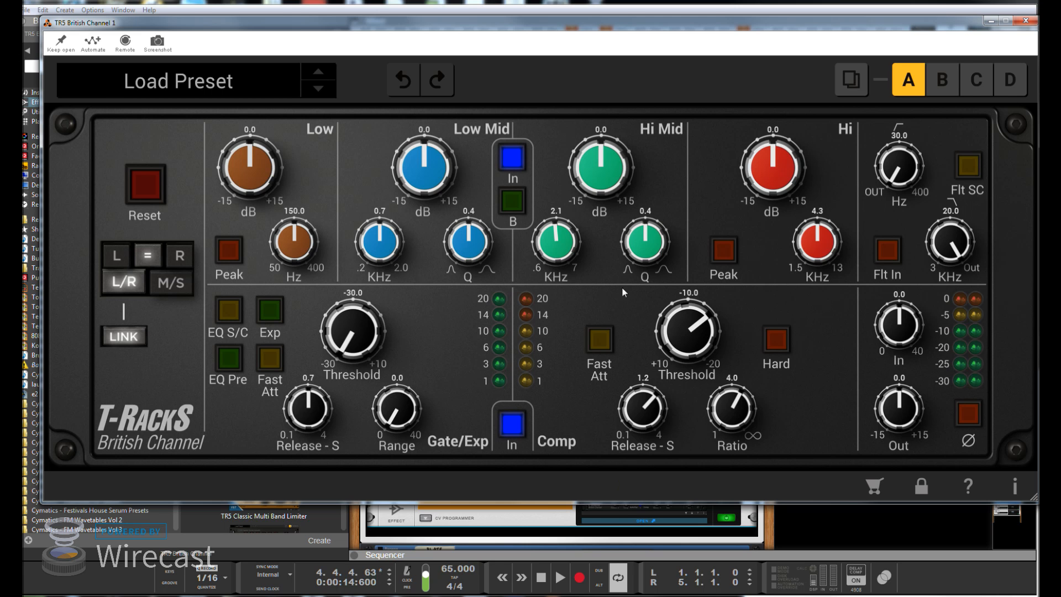
left_click_drag(639, 26, 622, 27)
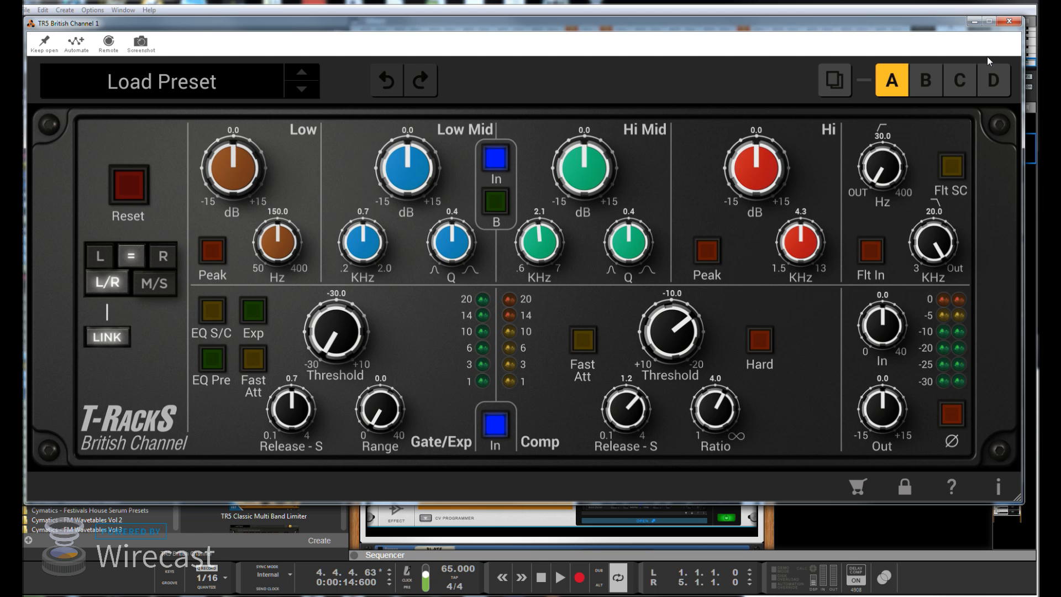
left_click(1008, 22)
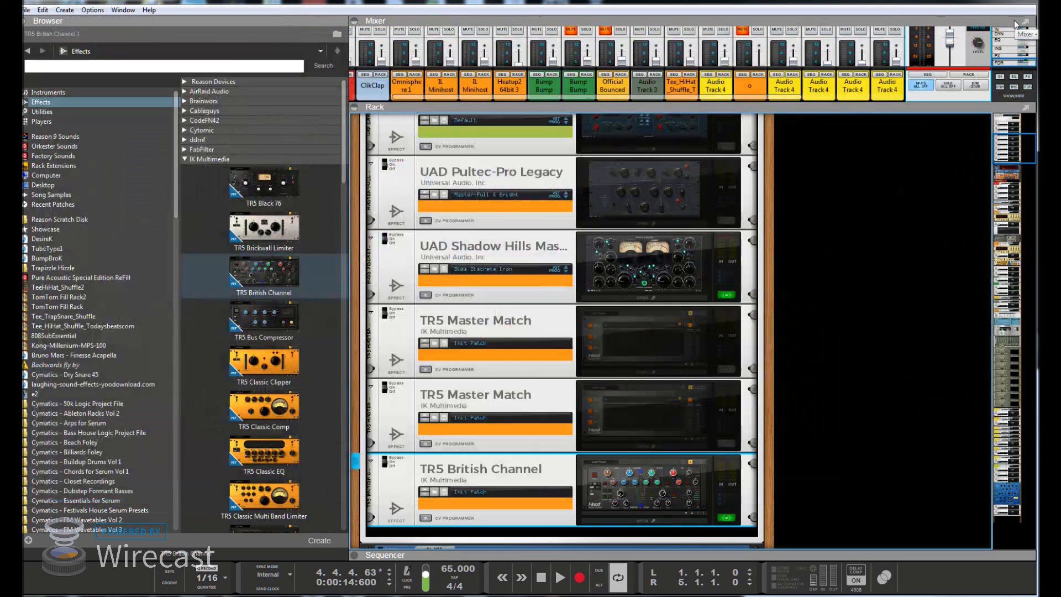
Replace the TR5 British Channel with the TR5 Brickwall Limiter, toggle it off and on, and show its panel briefly
left_click(728, 520)
left_click_drag(264, 229, 557, 494)
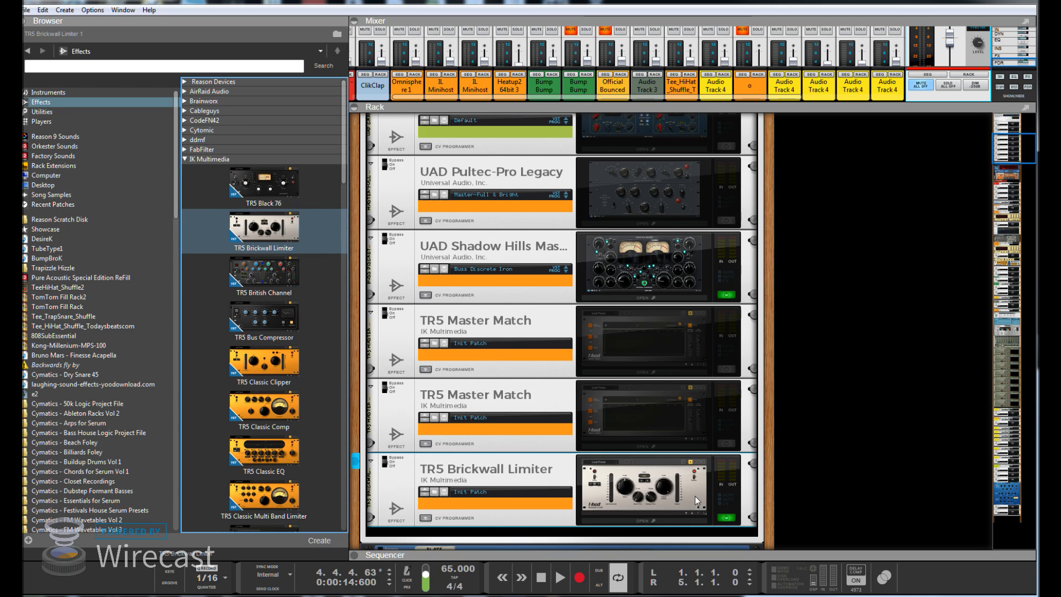
left_click(733, 517)
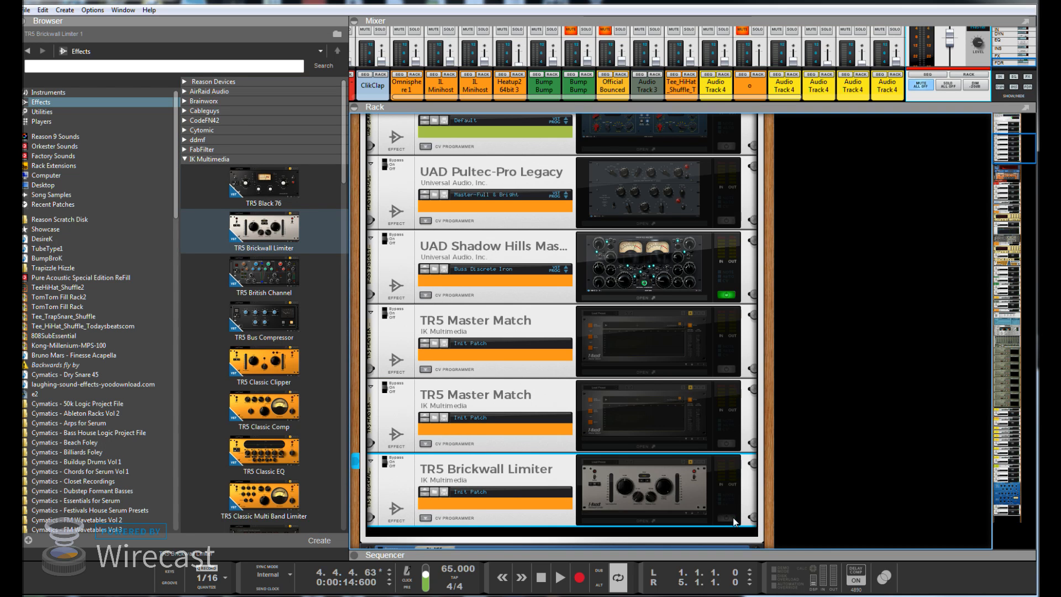
left_click(733, 517)
left_click(686, 497)
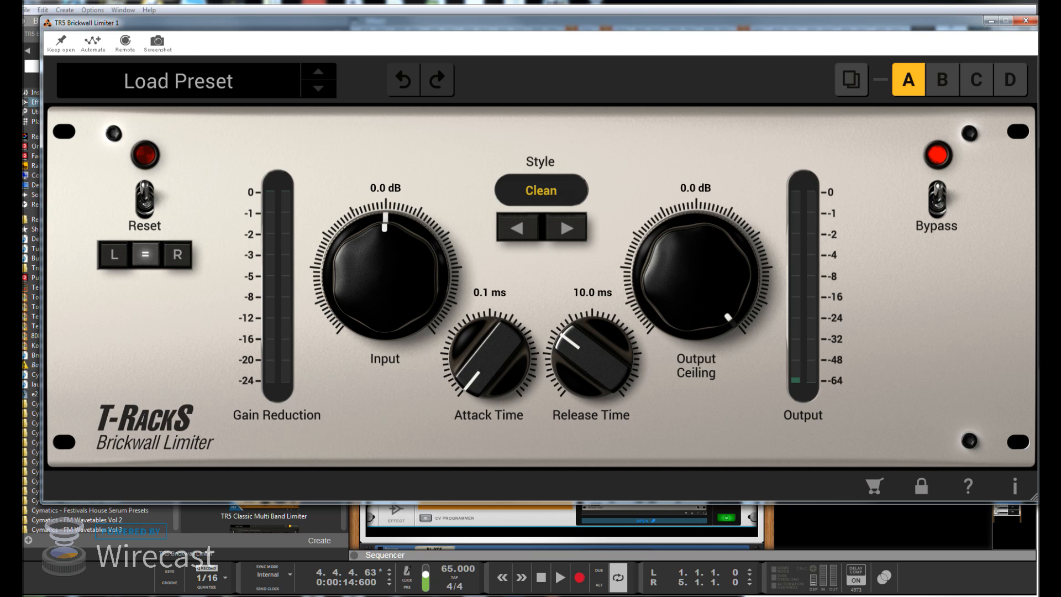
left_click(1025, 20)
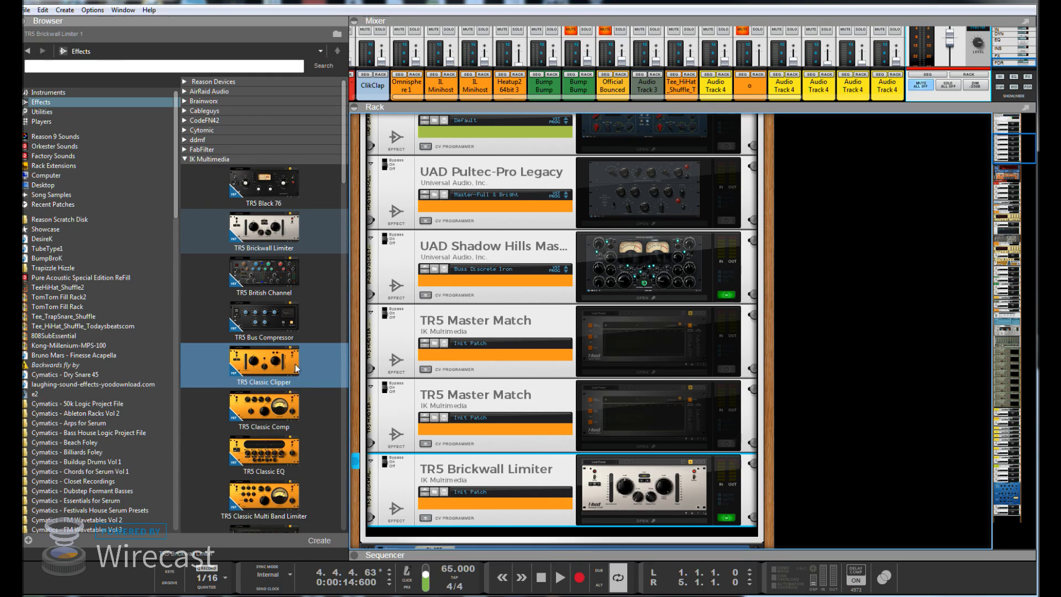
Load the TR5 Classic Clipper, Classic Comp, Bus Compressor and Classic Multi Band Limiter in turn into the last rack slot
left_click_drag(278, 365, 544, 508)
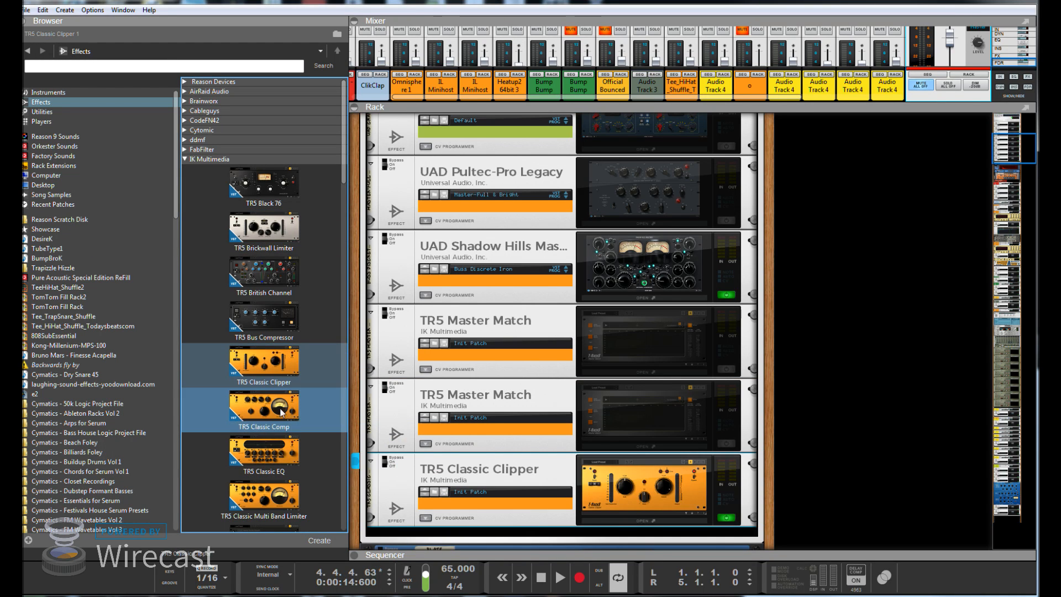
left_click_drag(281, 412, 544, 504)
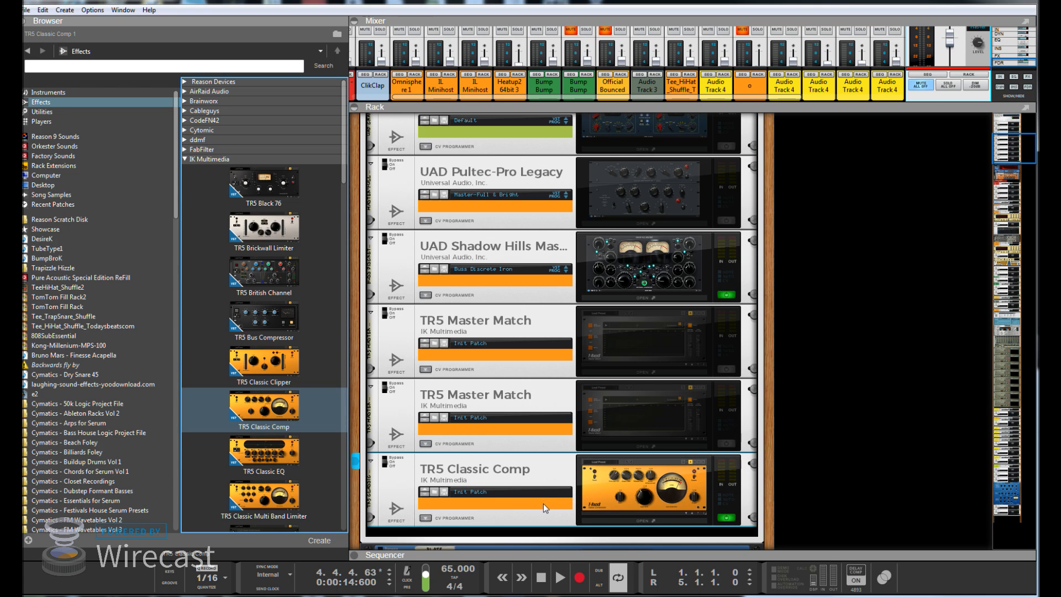
left_click(274, 286)
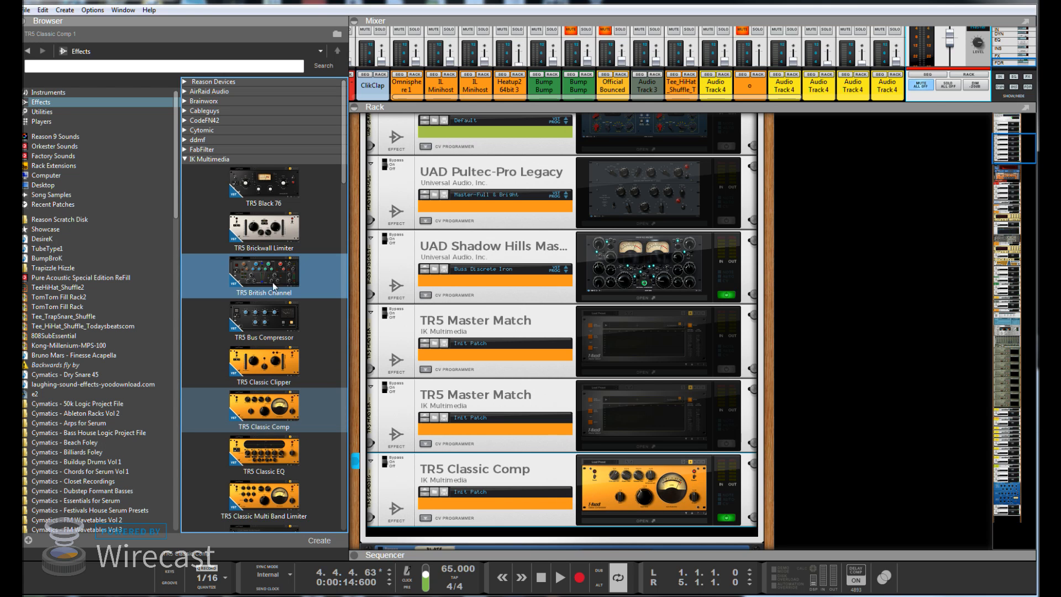
left_click_drag(274, 319, 585, 489)
left_click_drag(281, 500, 532, 488)
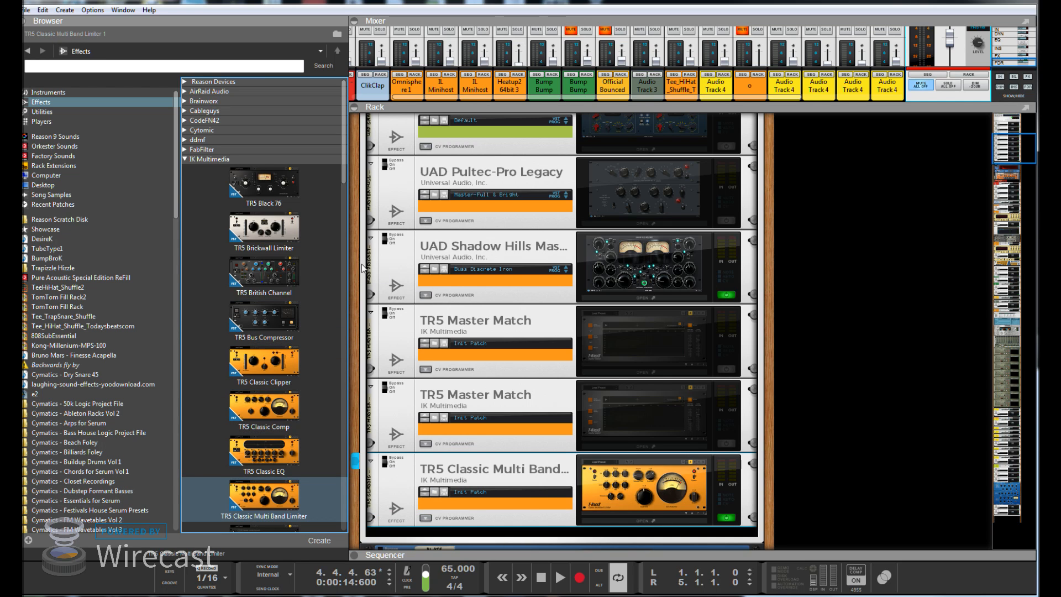
Replace the TR5 Classic Multi Band Limiter with the TR5 Dyna-Mu, show its compressor/limiter panel, and close it
left_click_drag(345, 148, 344, 210)
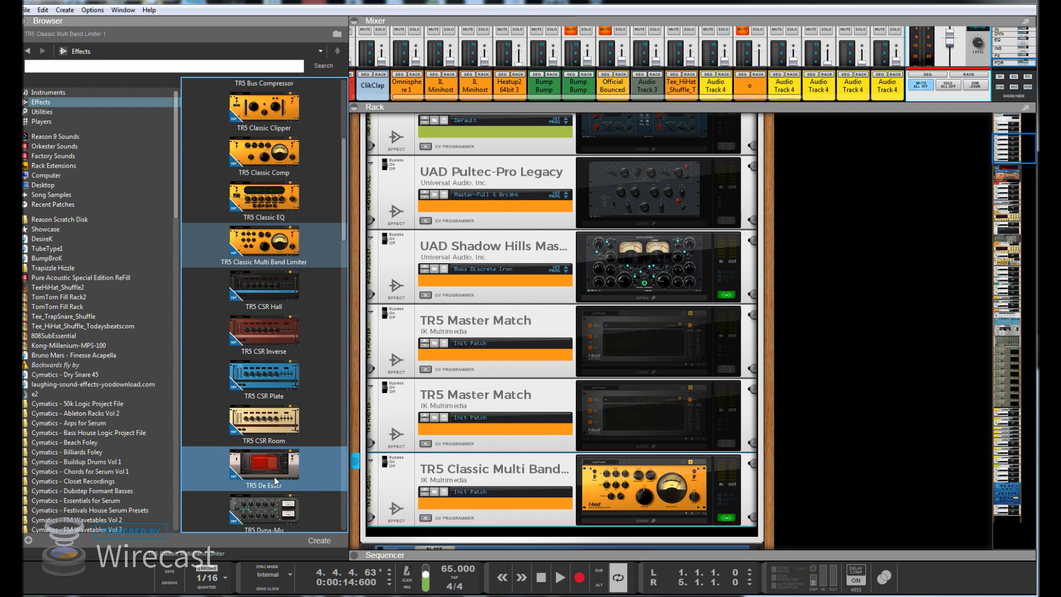
left_click_drag(287, 509, 532, 498)
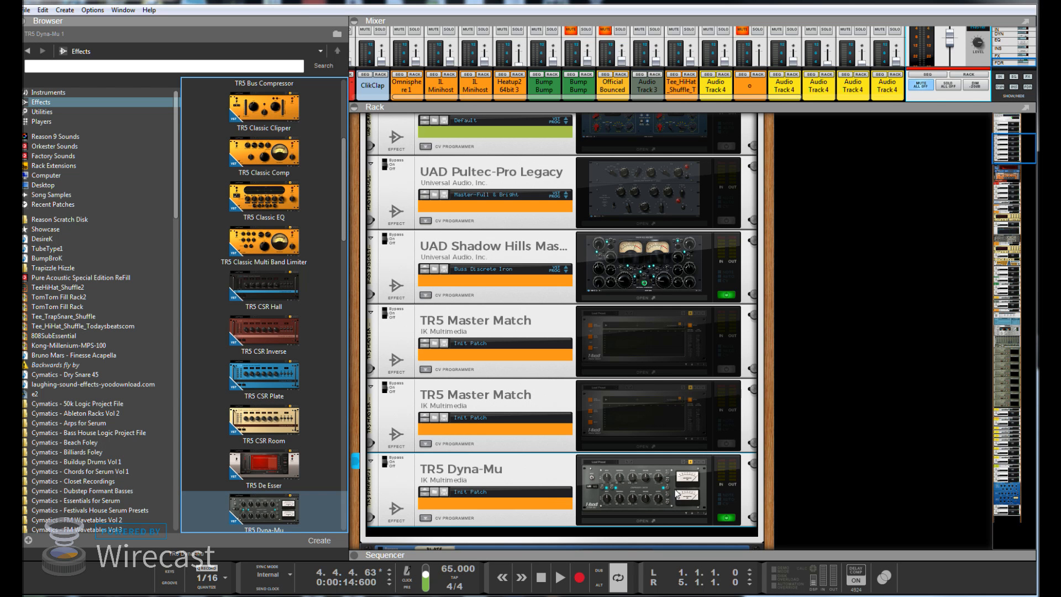
left_click(650, 491)
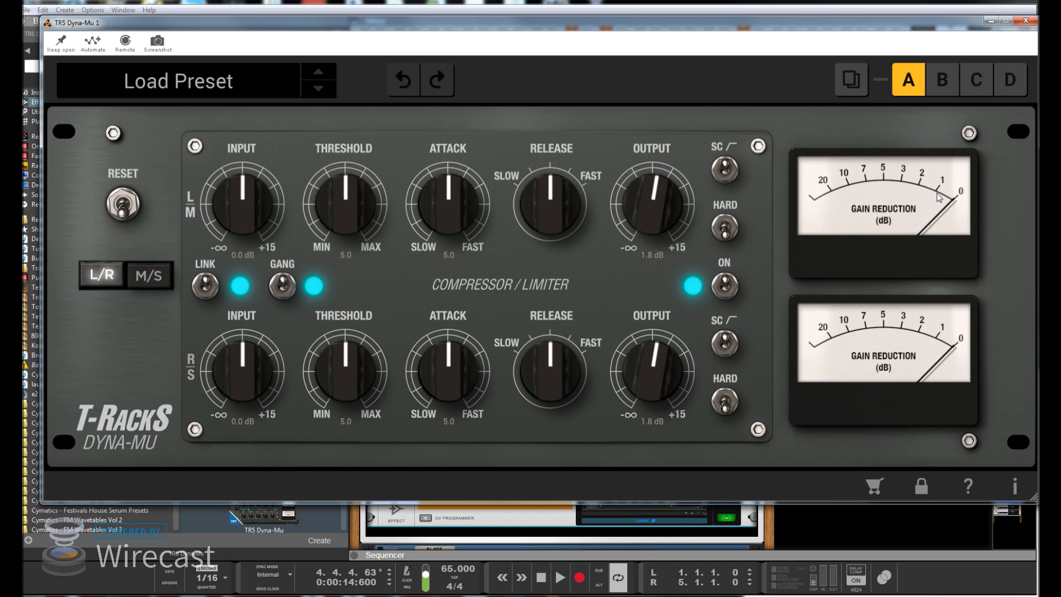
left_click(1025, 20)
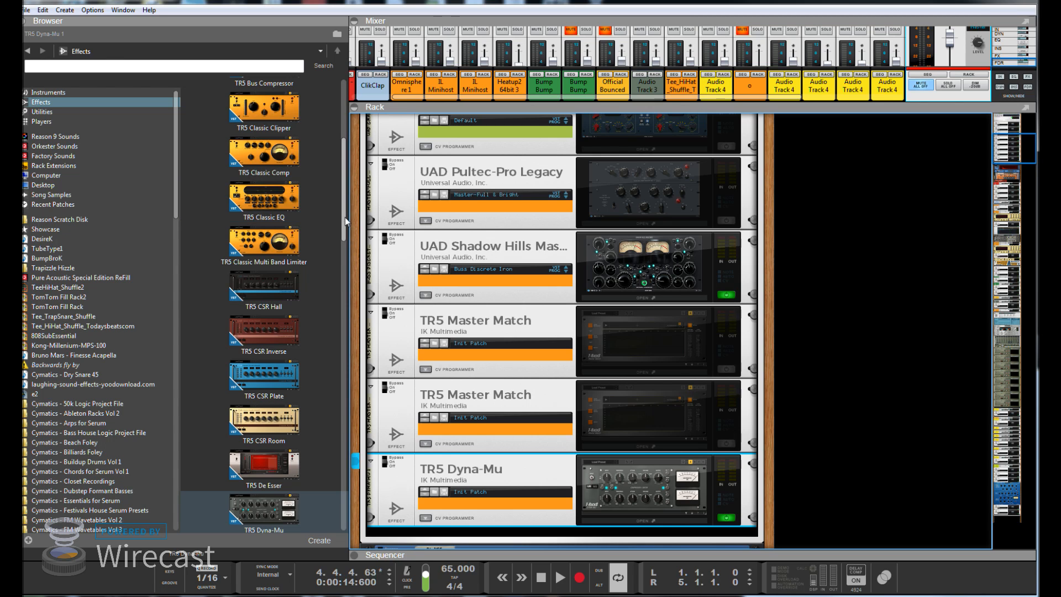
Swap the TR5 Dyna-Mu for the TR5 EQ-81 and that in turn for the TR5 Linear Phase EQ
left_click_drag(345, 217, 342, 289)
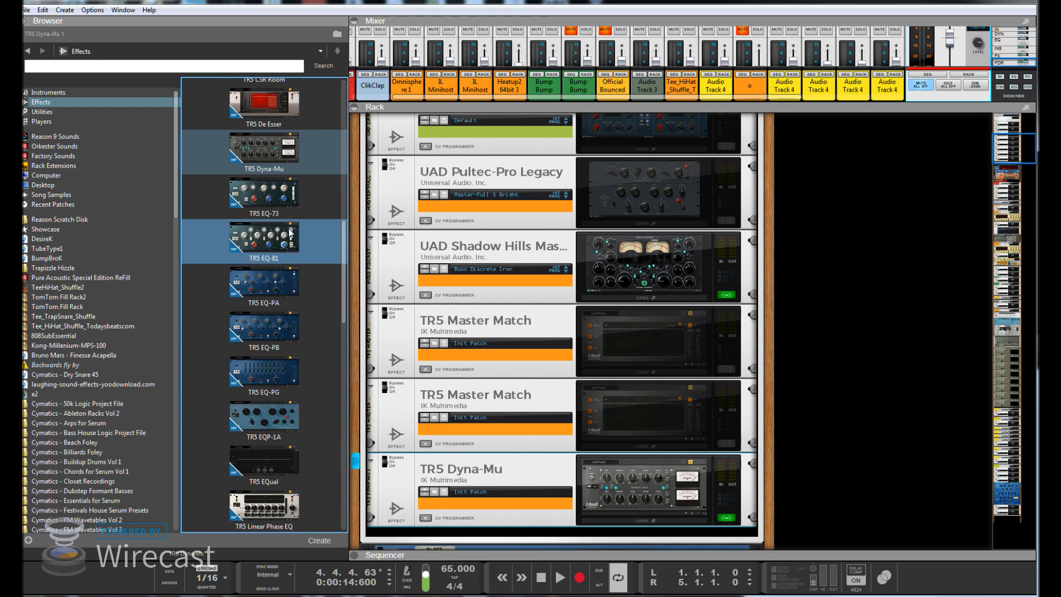
left_click_drag(290, 232, 551, 480)
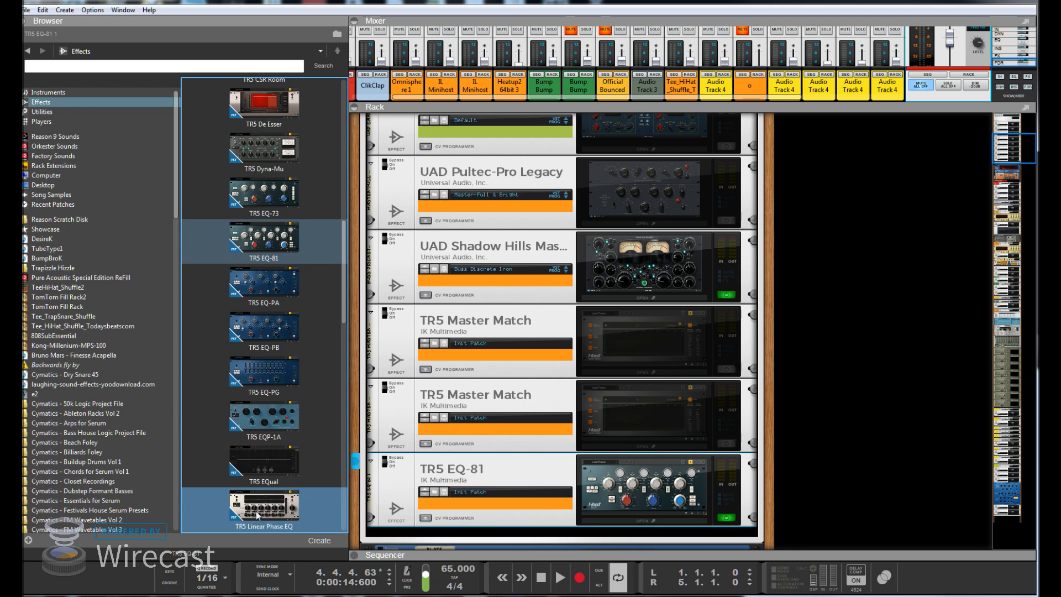
left_click_drag(256, 515, 518, 482)
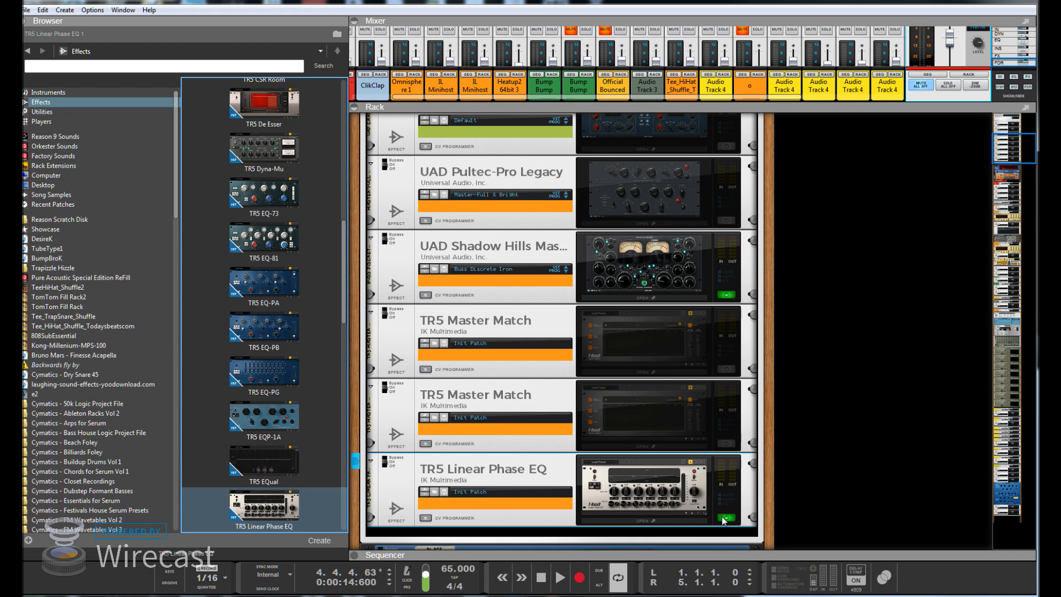
Replace the TR5 Linear Phase EQ with the TR5 Master Match and switch off the UAD Shadow Hills Mastering Compressor
scroll(336, 289, "down", 3)
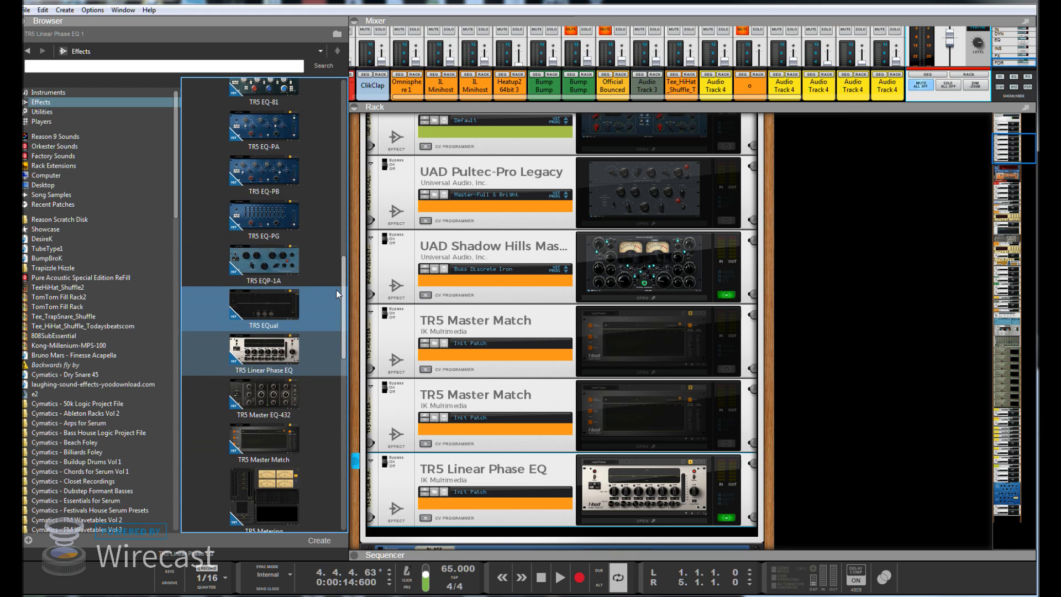
scroll(337, 292, "down", 2)
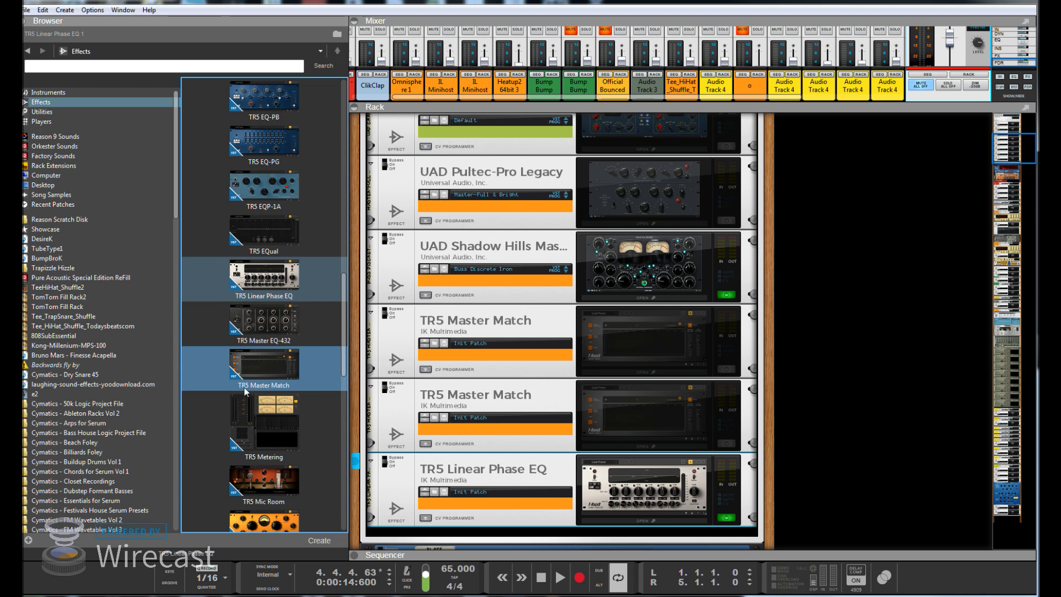
left_click_drag(272, 359, 496, 484)
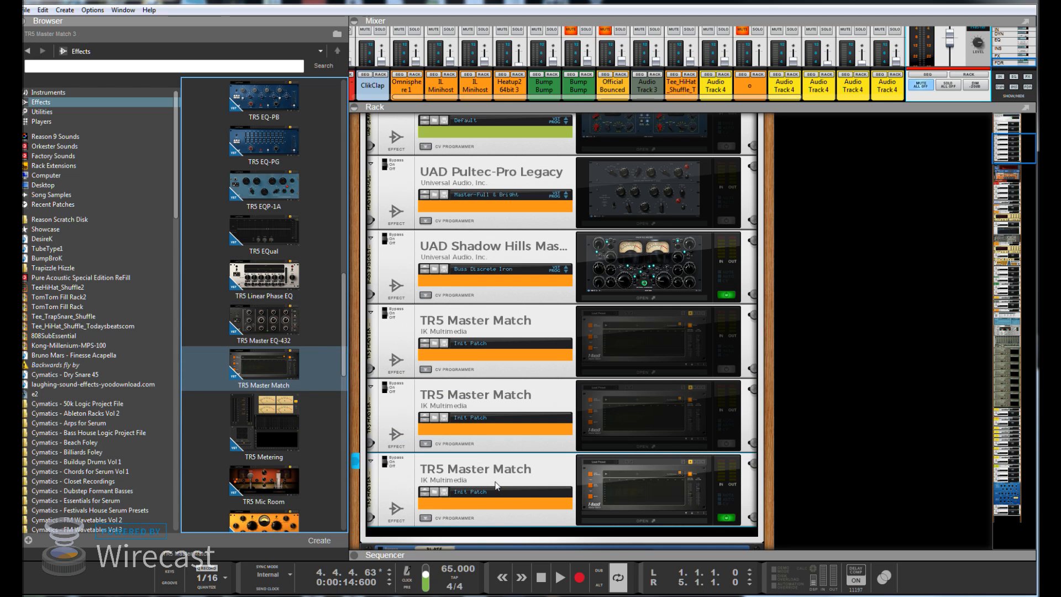
left_click(725, 295)
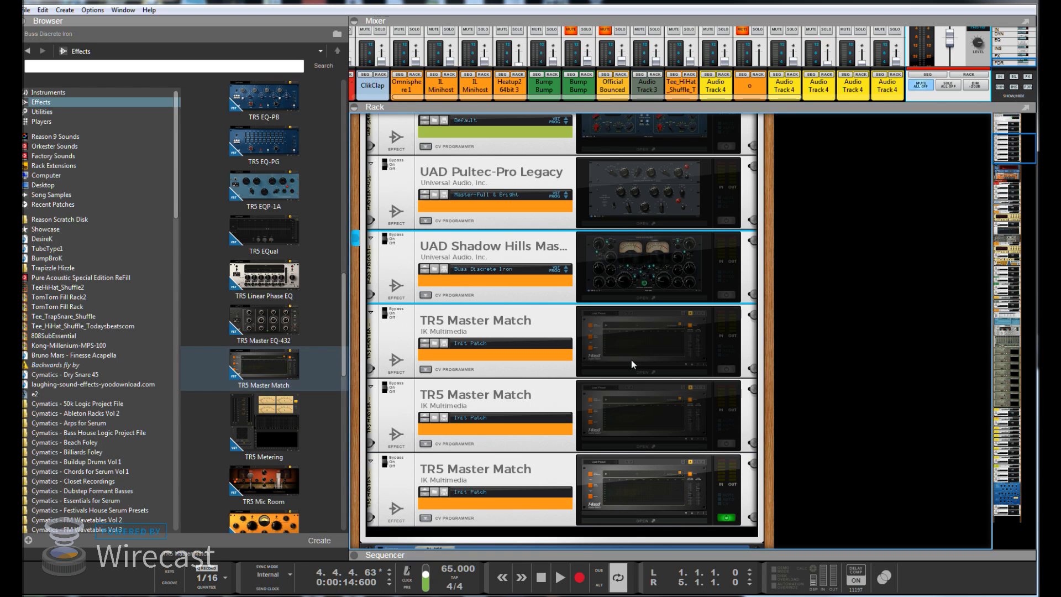
Open the last TR5 Master Match panel, play the song through it, return playback to the start, and close the panel
scroll(621, 435, "up", 5)
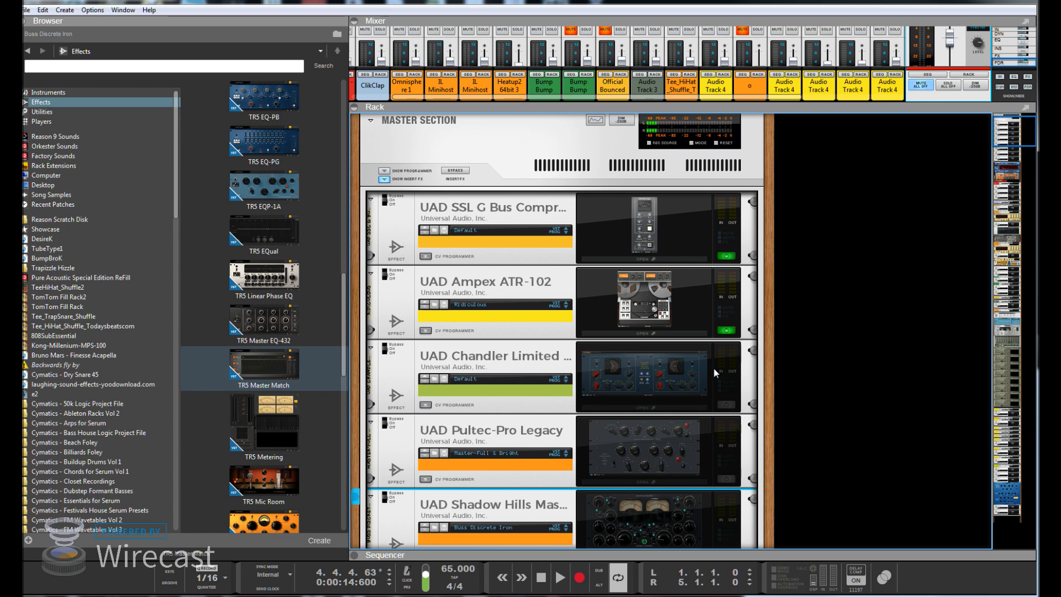
scroll(711, 356, "down", 2)
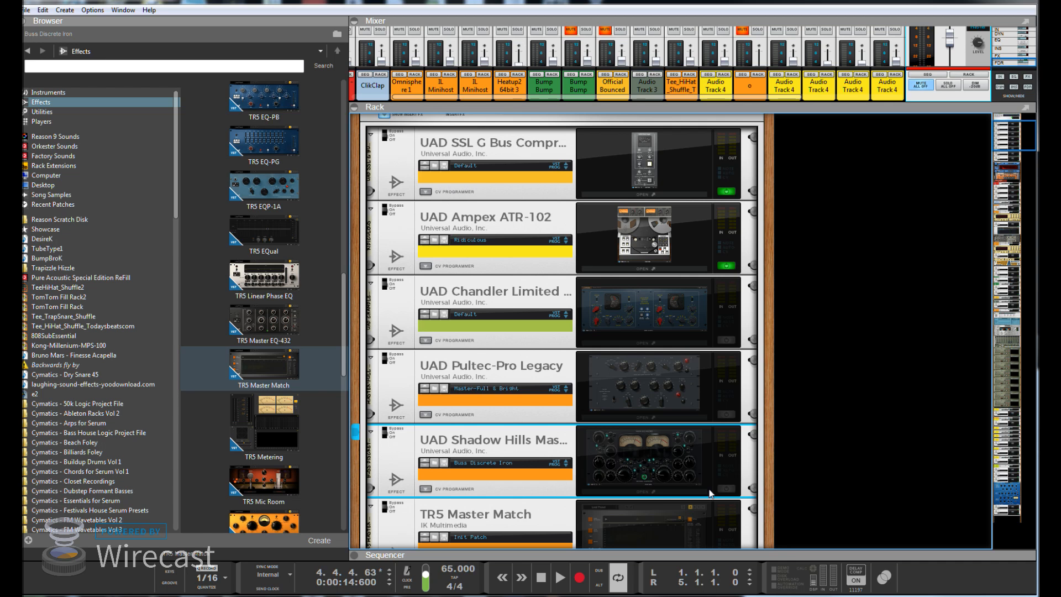
scroll(705, 455, "down", 5)
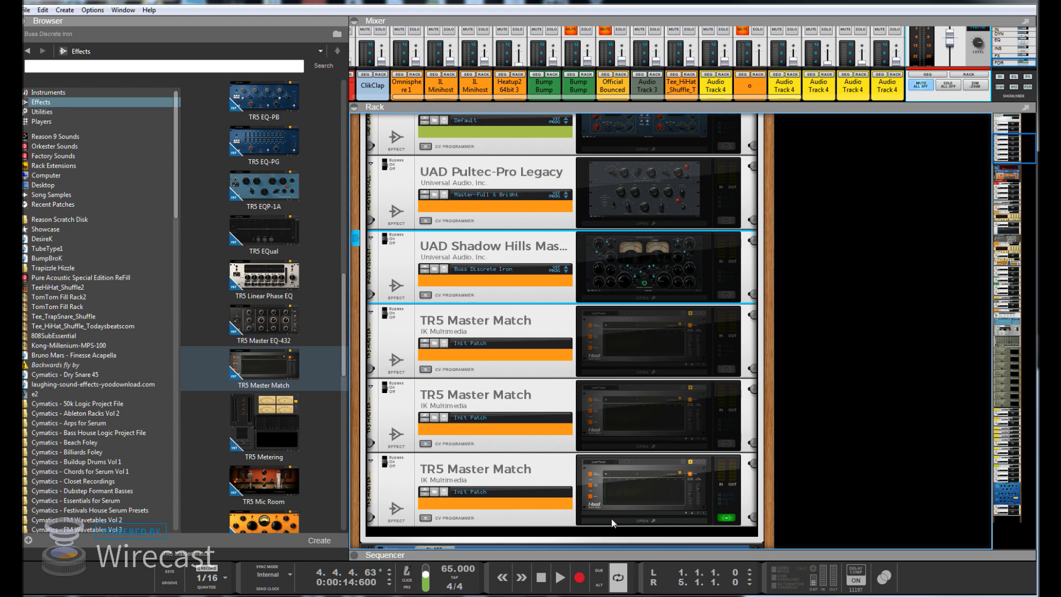
left_click(631, 489)
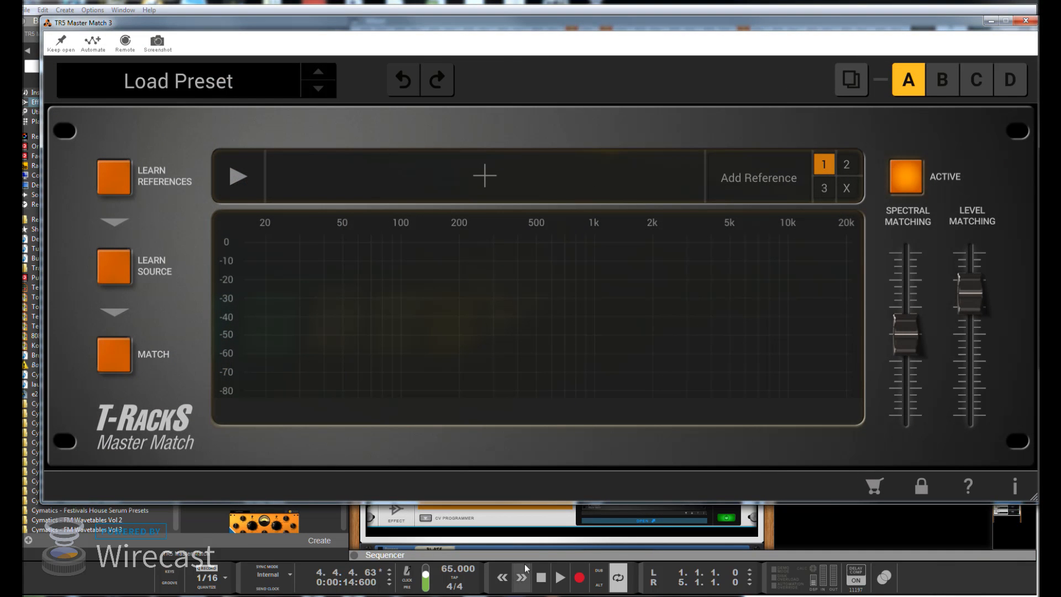
left_click(541, 581)
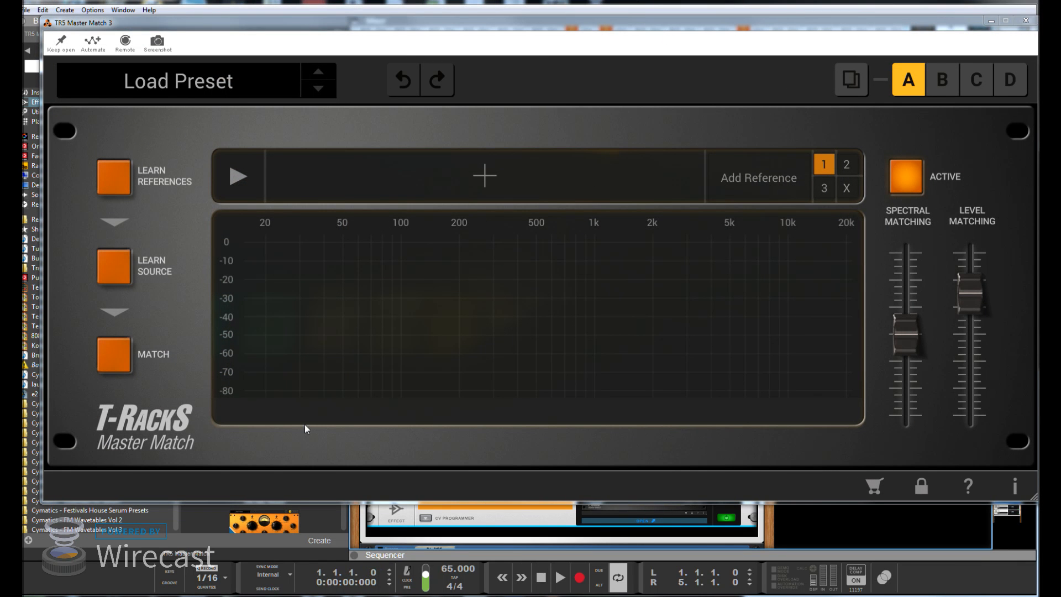
key("space")
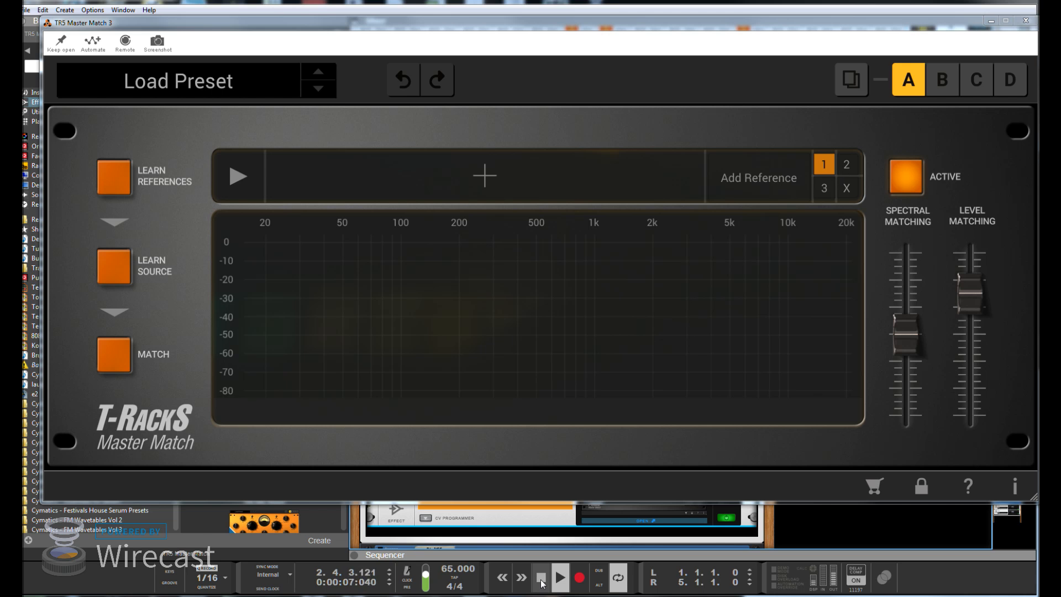
left_click(542, 580)
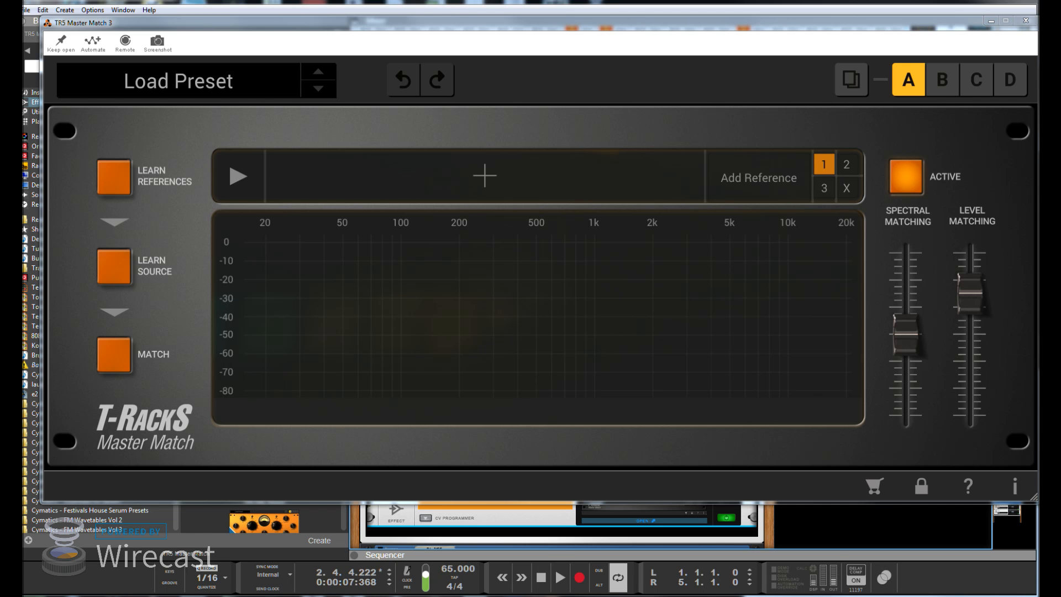
left_click(541, 579)
left_click(1025, 21)
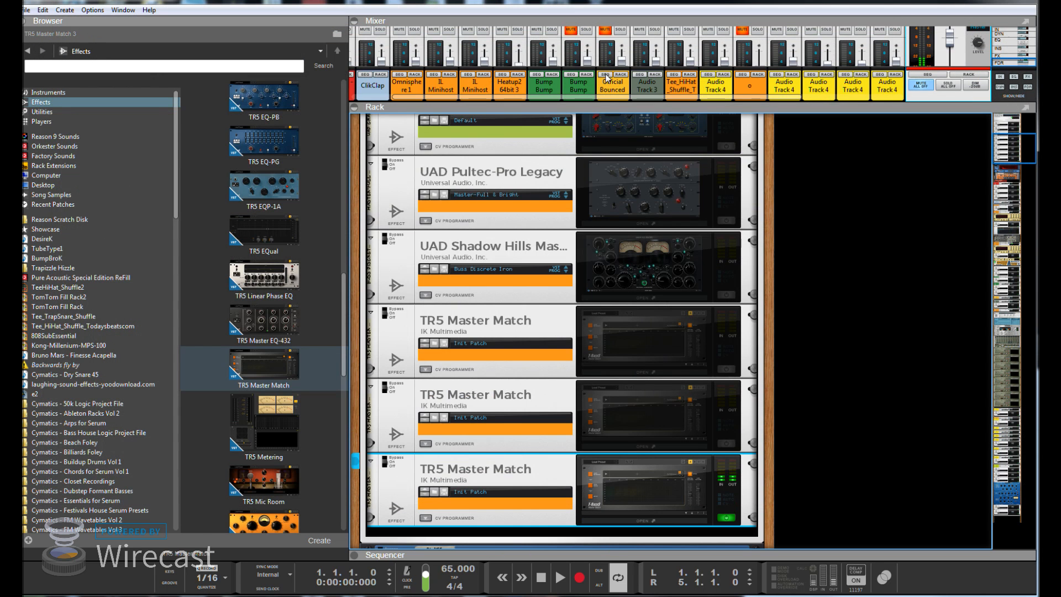
Switch off the last TR5 Master Match, the UAD Ampex ATR-102 and the UAD SSL G Bus Compressor, and select the Master Section
left_click(728, 518)
scroll(746, 498, "up", 6)
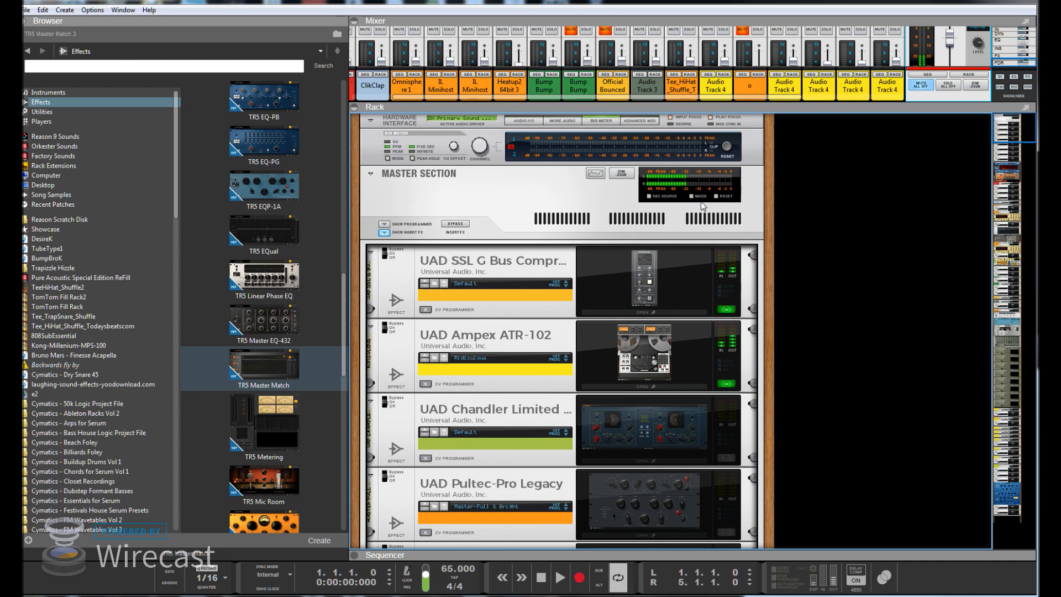
left_click(727, 383)
left_click(727, 308)
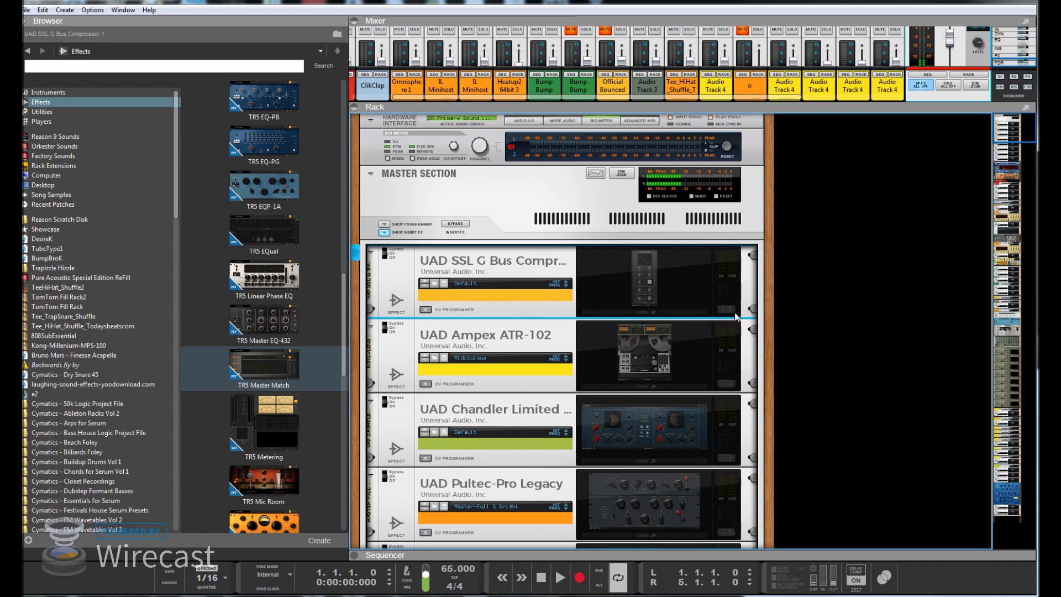
left_click(976, 47)
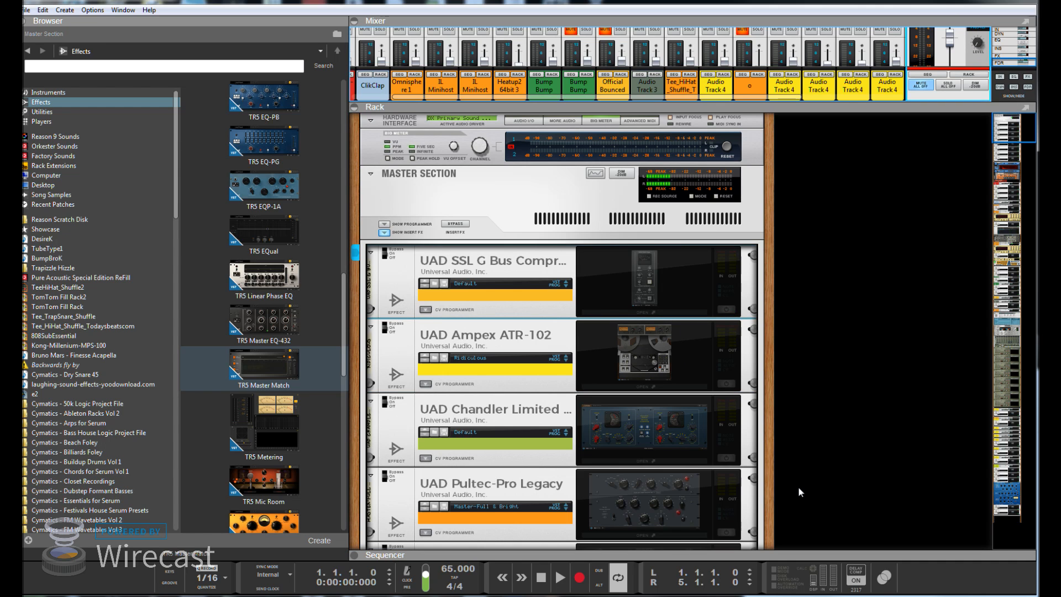
left_click(302, 113)
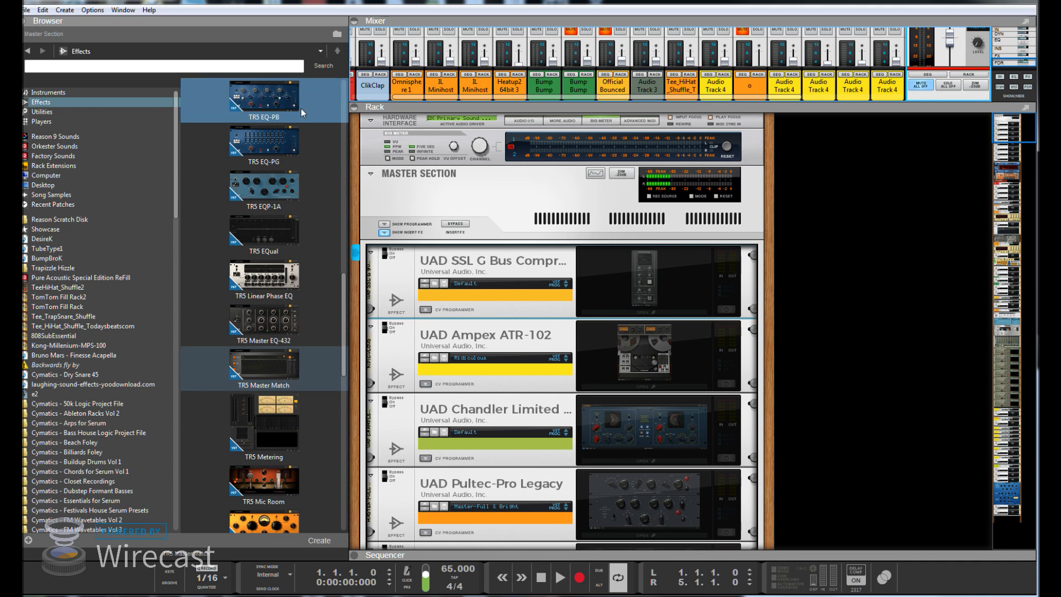
Create a new song document, and save the current mix song
left_click(26, 11)
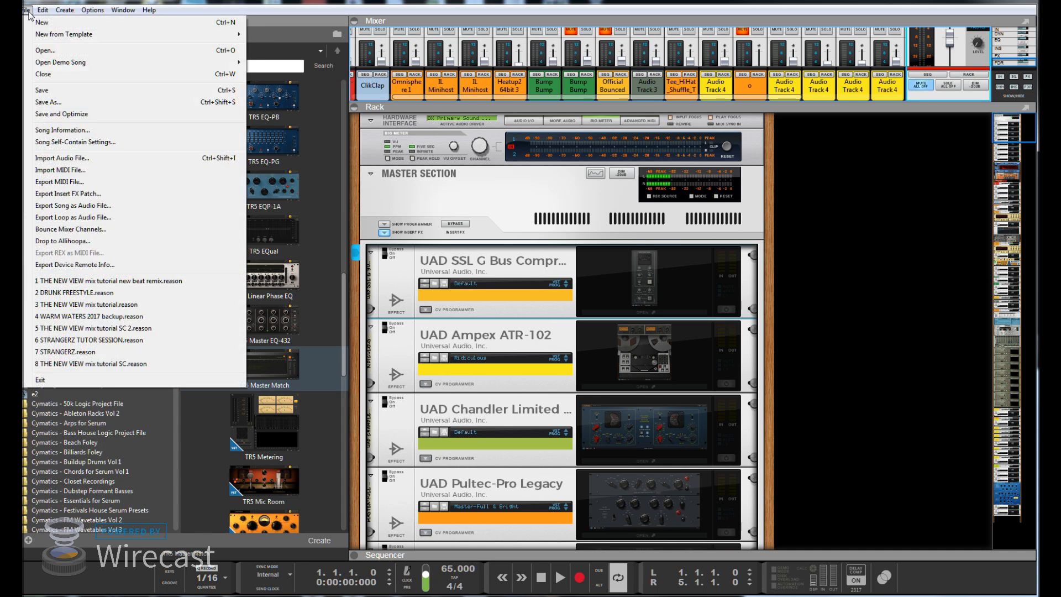
left_click(27, 11)
left_click(26, 11)
mouse_move(35, 14)
left_click(40, 23)
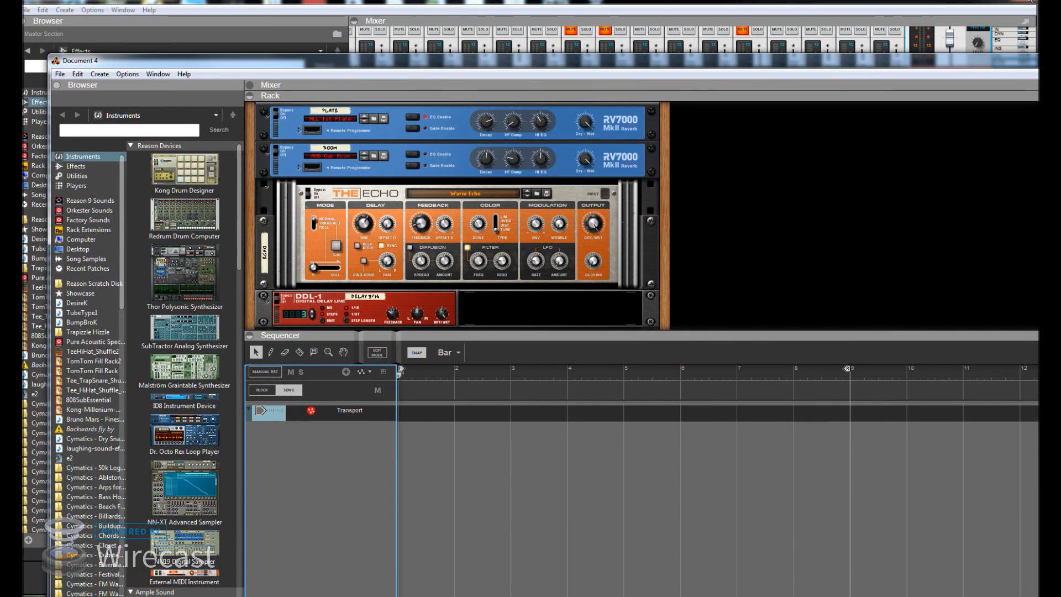
left_click(27, 10)
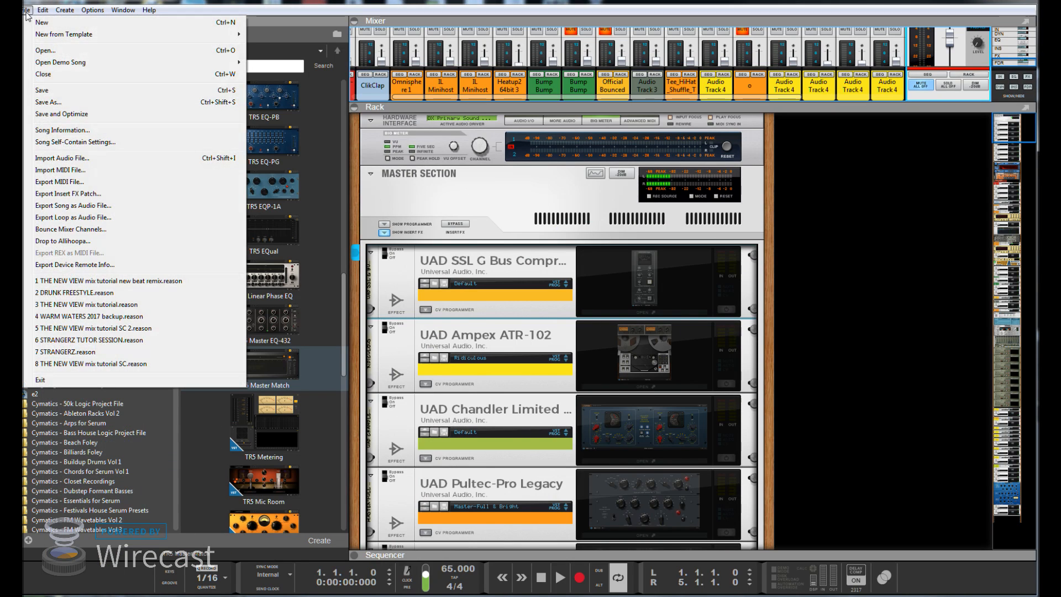
left_click(45, 92)
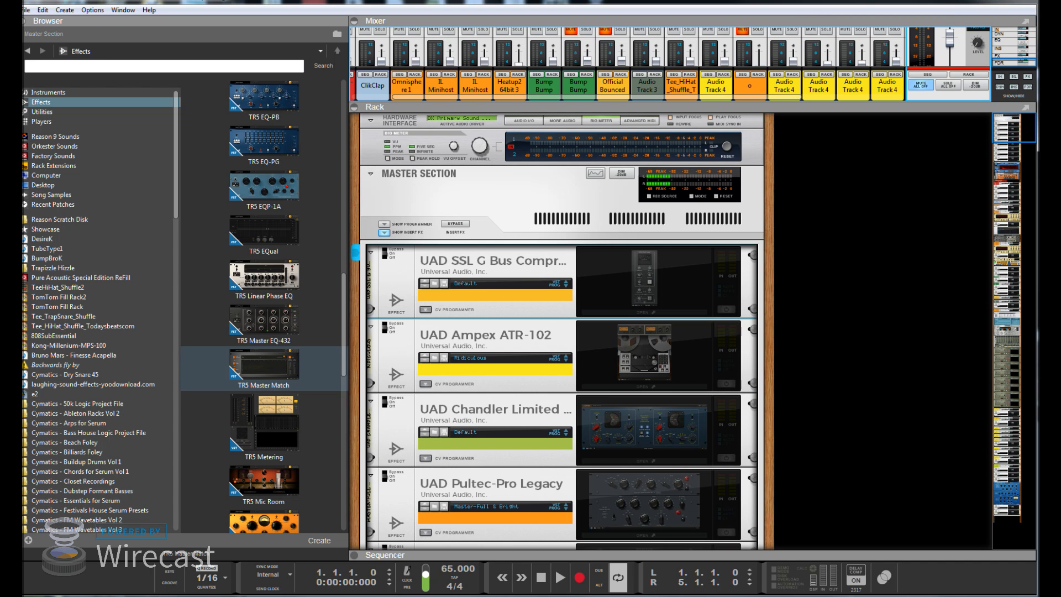
Close the mix song and reopen "THE NEW VIEW mix tutorial new beat remix.reason" from the maximized new document, declining the UAD website visit
left_click(1028, 1)
left_click(981, 1)
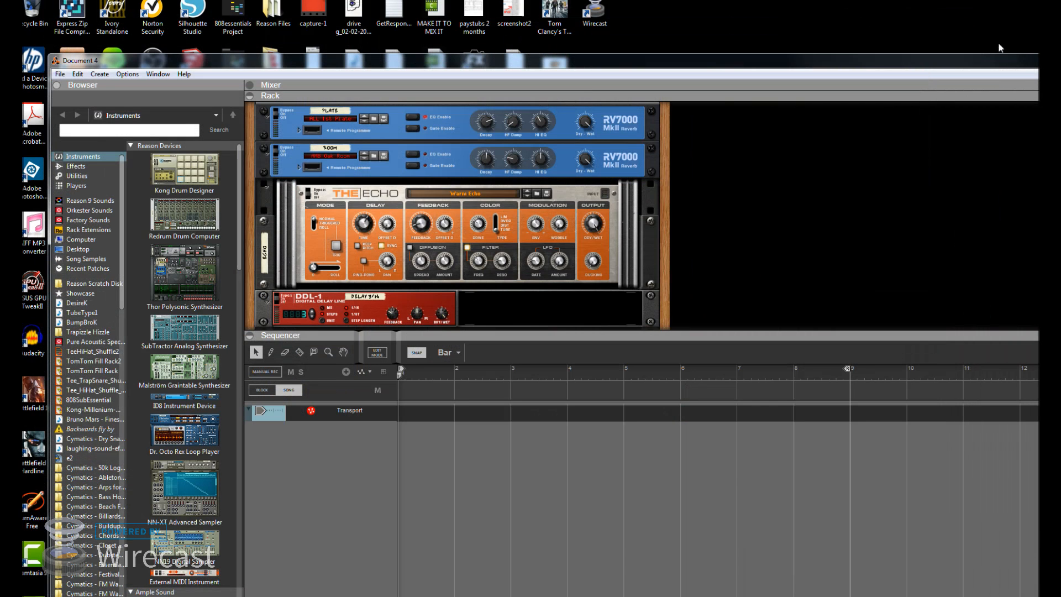
double_click(283, 62)
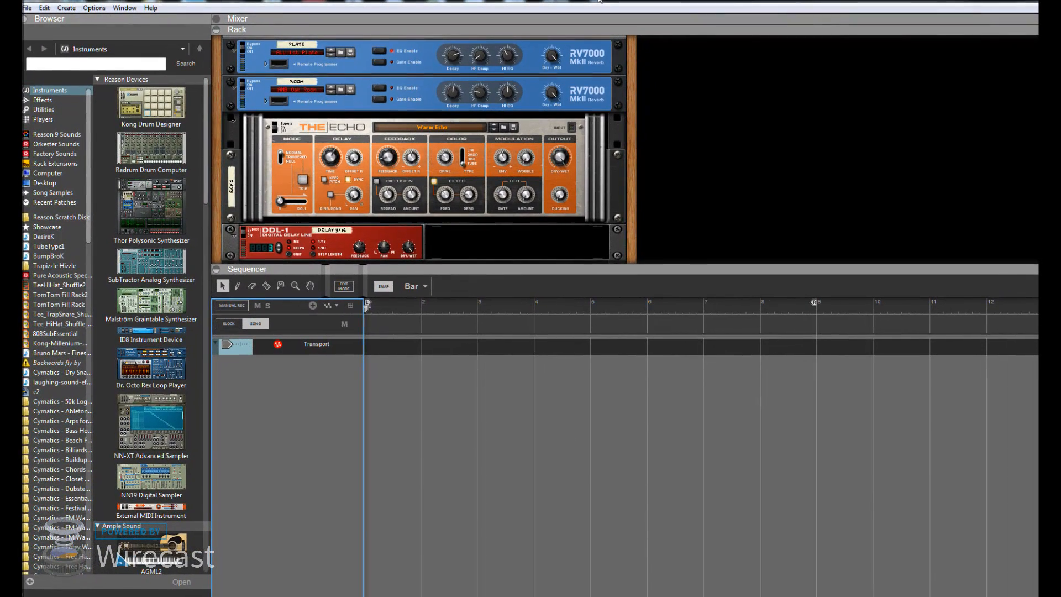
left_click(26, 10)
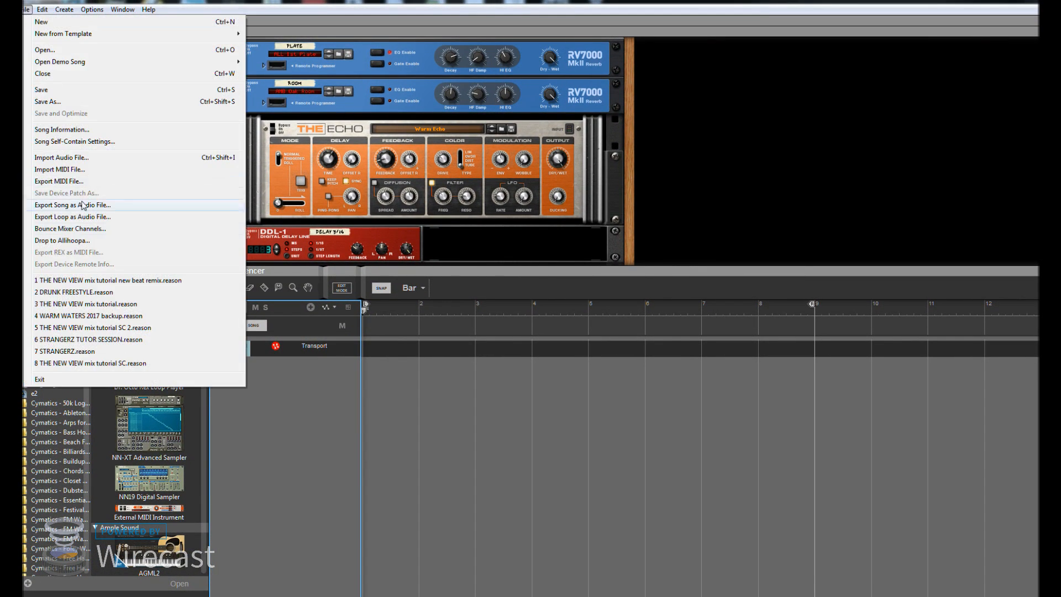
left_click(89, 280)
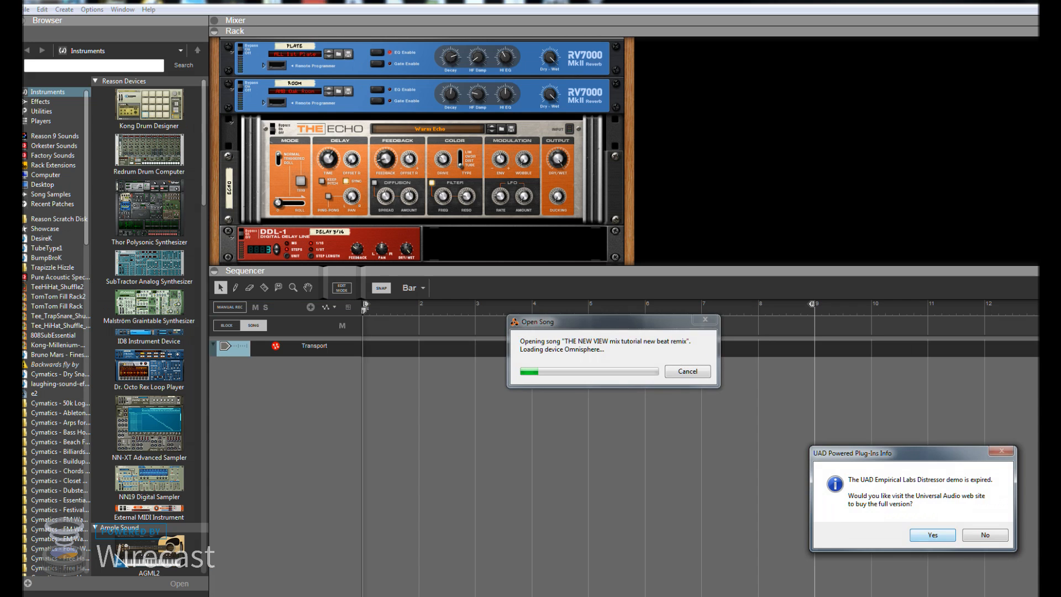
left_click(992, 536)
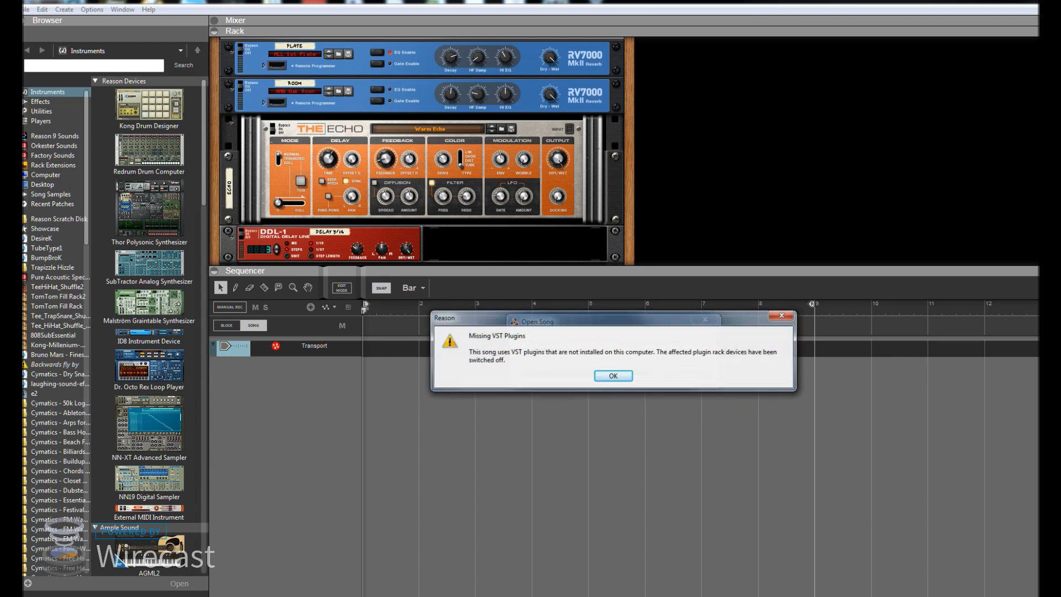
left_click(613, 377)
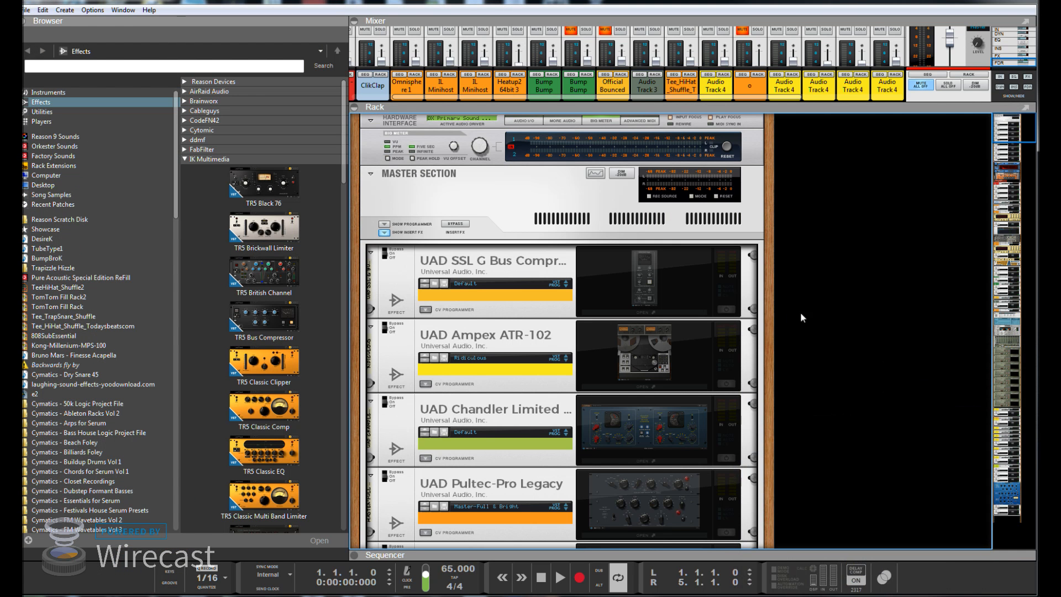
Switch on the UAD SSL G Bus Compressor and UAD Ampex ATR-102, and play the song briefly to check the sound
left_click(727, 310)
left_click(726, 385)
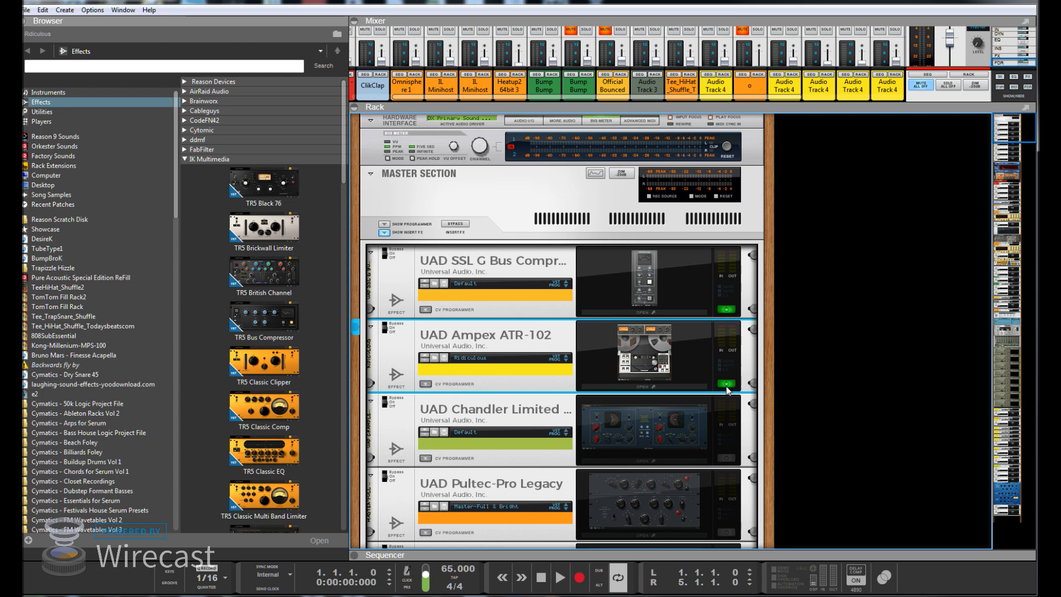
scroll(855, 369, "down", 10)
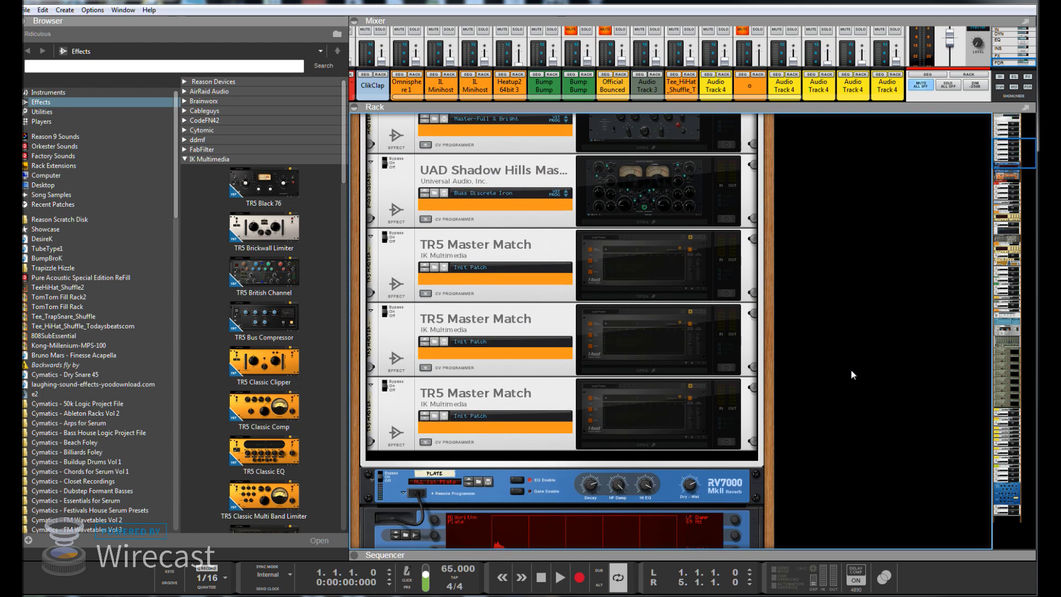
scroll(850, 369, "up", 2)
left_click(560, 577)
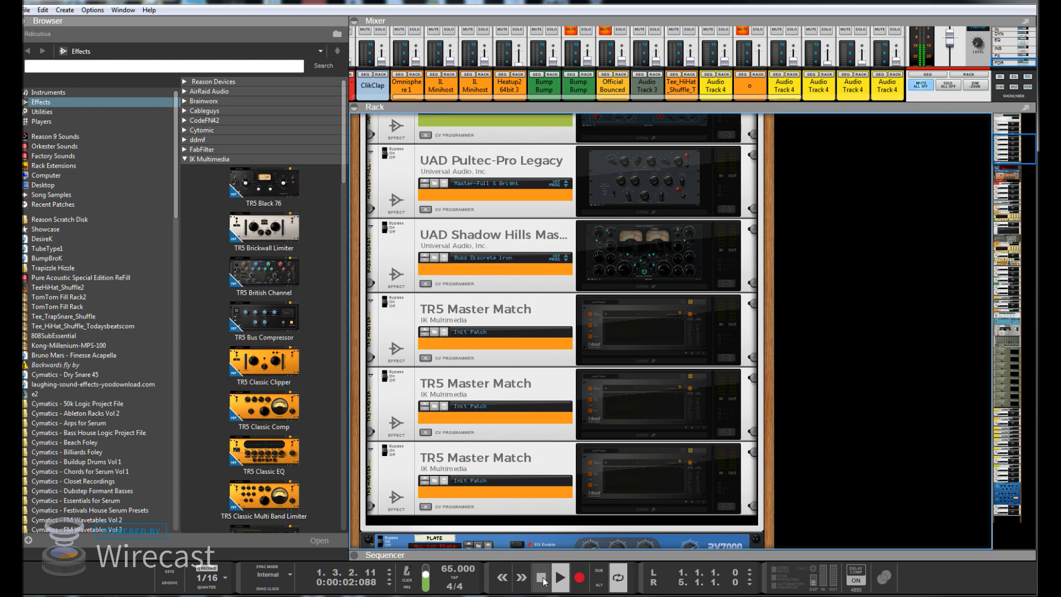
left_click(542, 578)
Enlarge the mixer to check the Master Section's control room level, play the song briefly, and shrink the mixer again
scroll(718, 394, "up", 6)
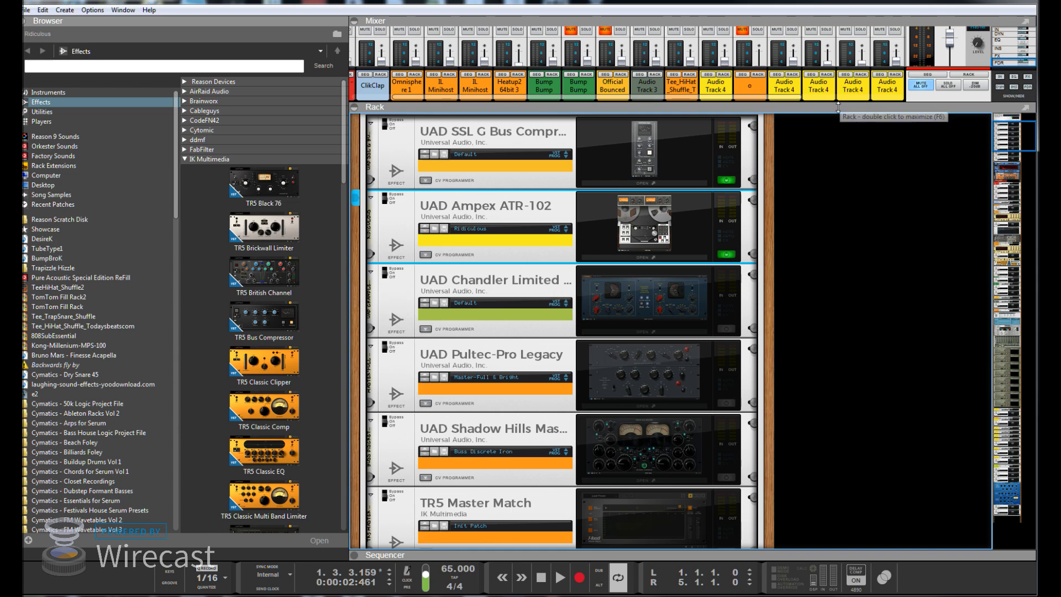
left_click_drag(836, 106, 837, 363)
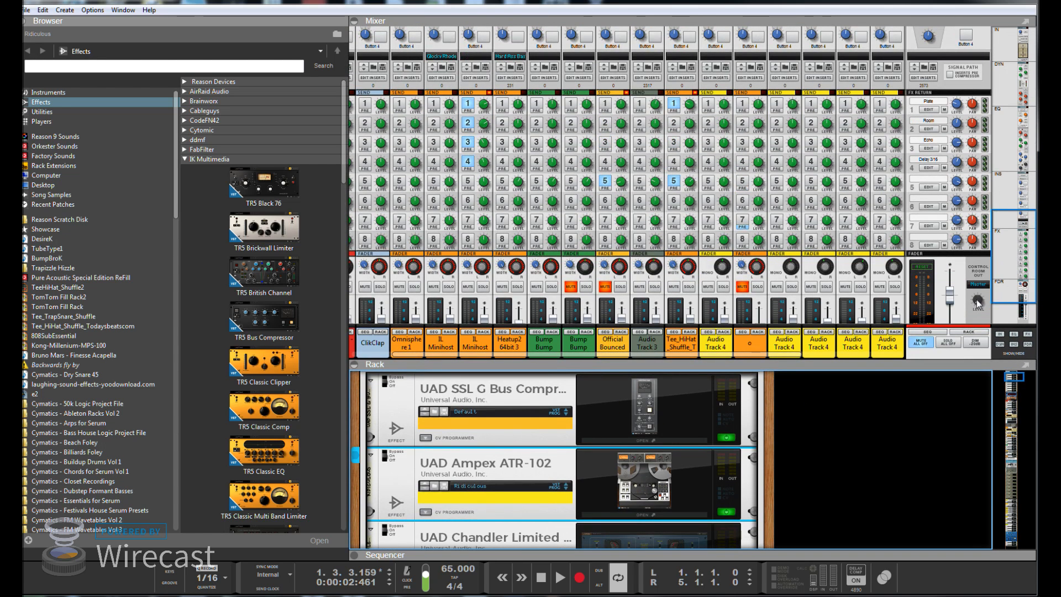
left_click(982, 293)
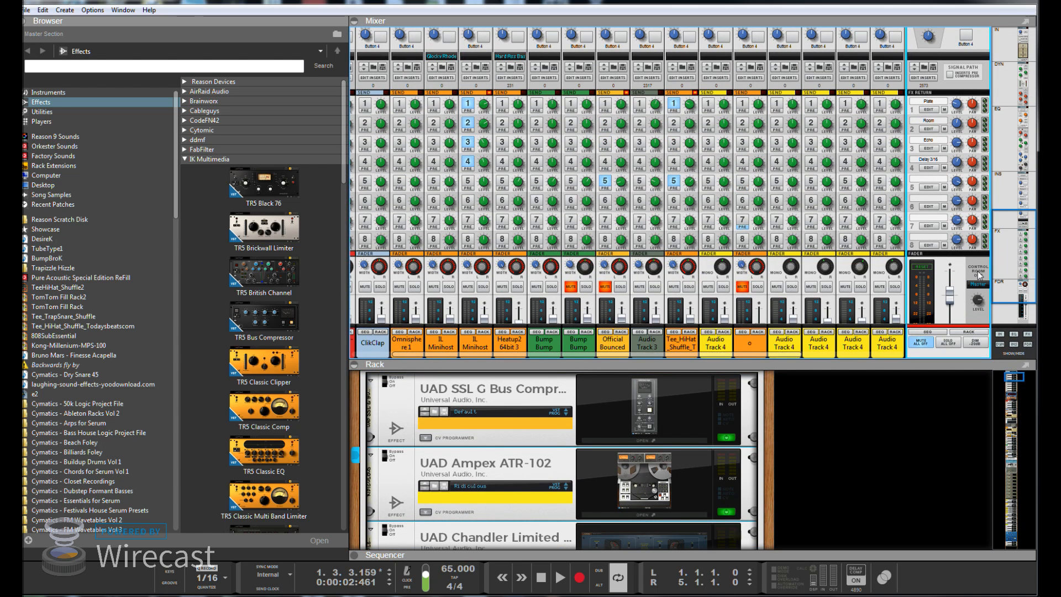
left_click(539, 577)
key("space")
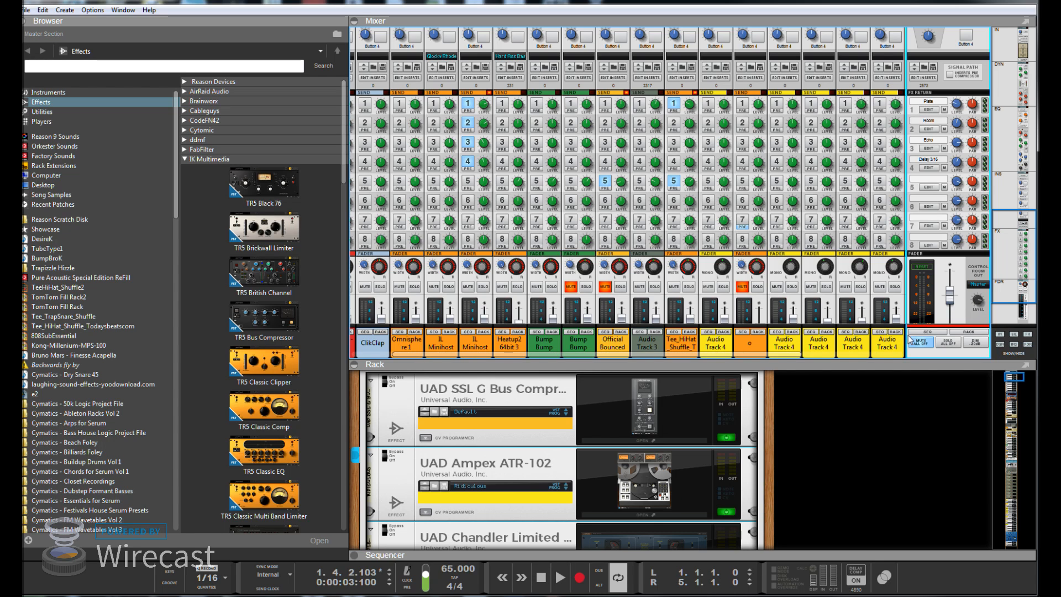
left_click_drag(891, 367, 891, 182)
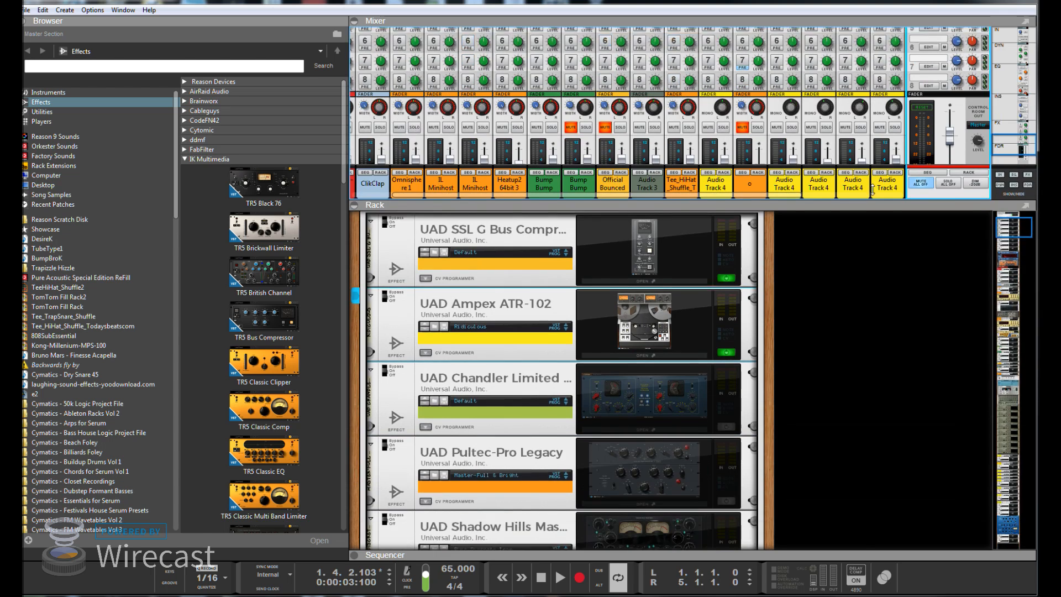
Switch on the last TR5 Master Match at the end of the Master Section's plugin chain and open its editor
scroll(725, 429, "down", 8)
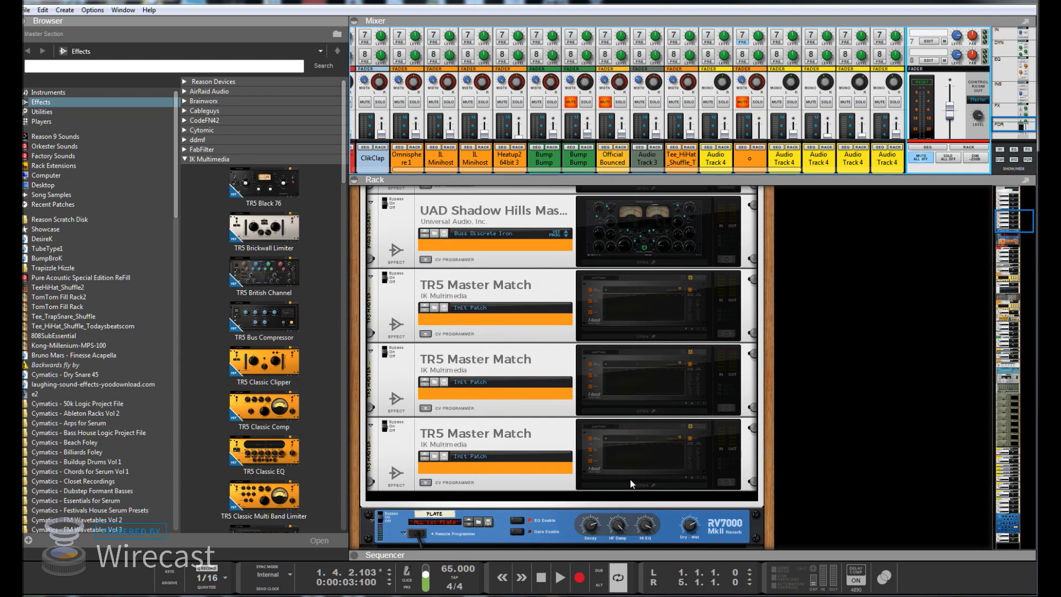
left_click(628, 456)
left_click(730, 483)
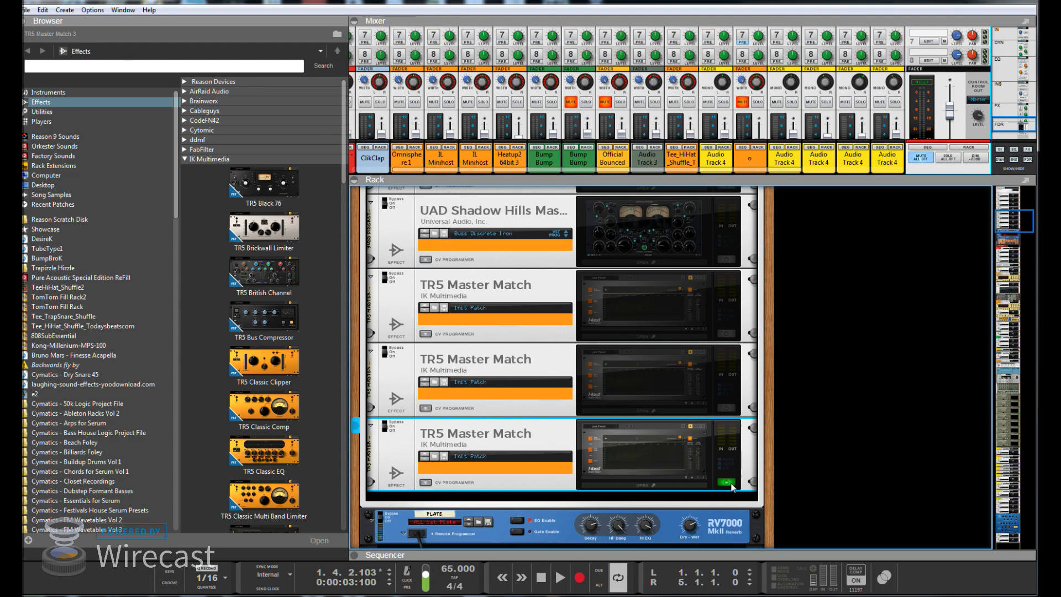
left_click(651, 445)
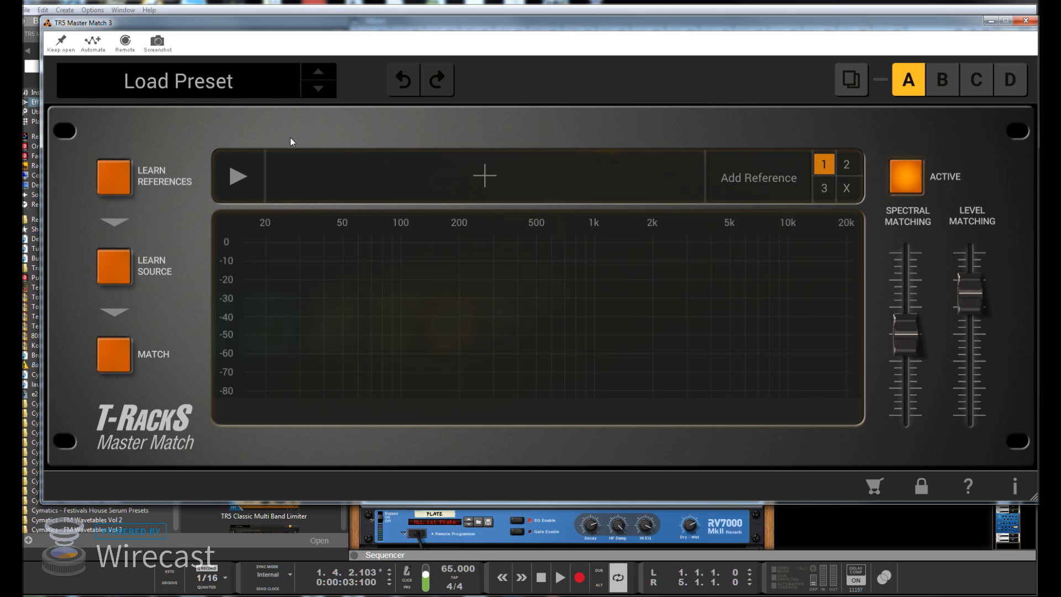
Load the "Money Trees" file from the reference tracks folder as reference 1 in Master Match
left_click(486, 175)
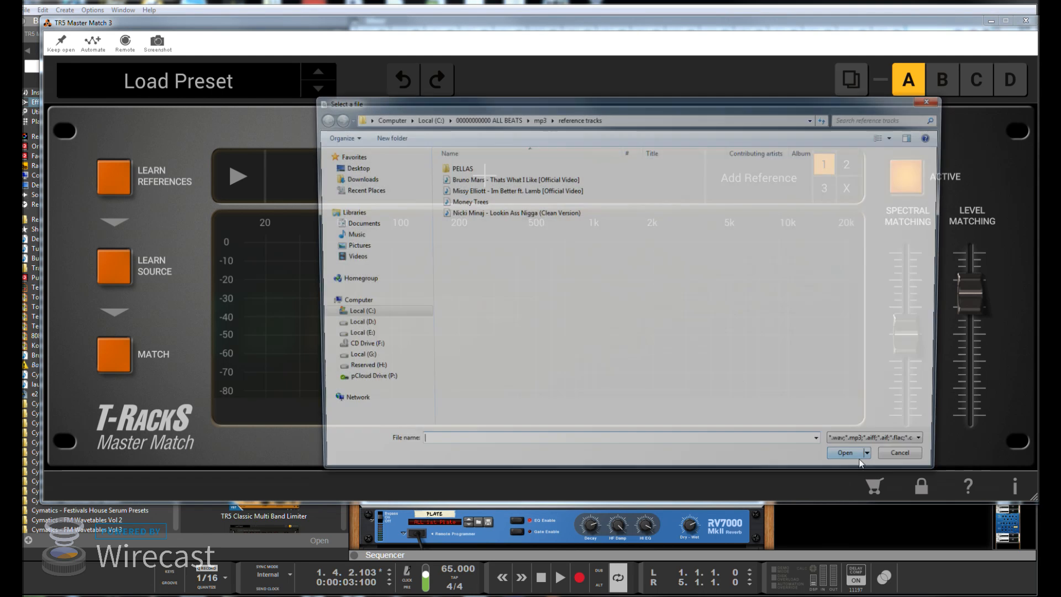
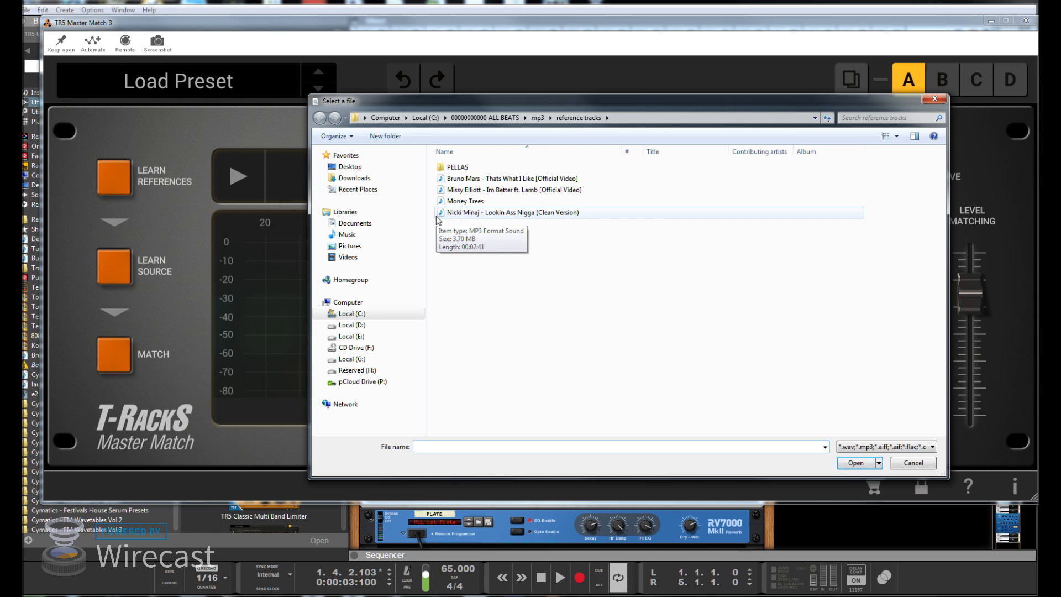
left_click(478, 201)
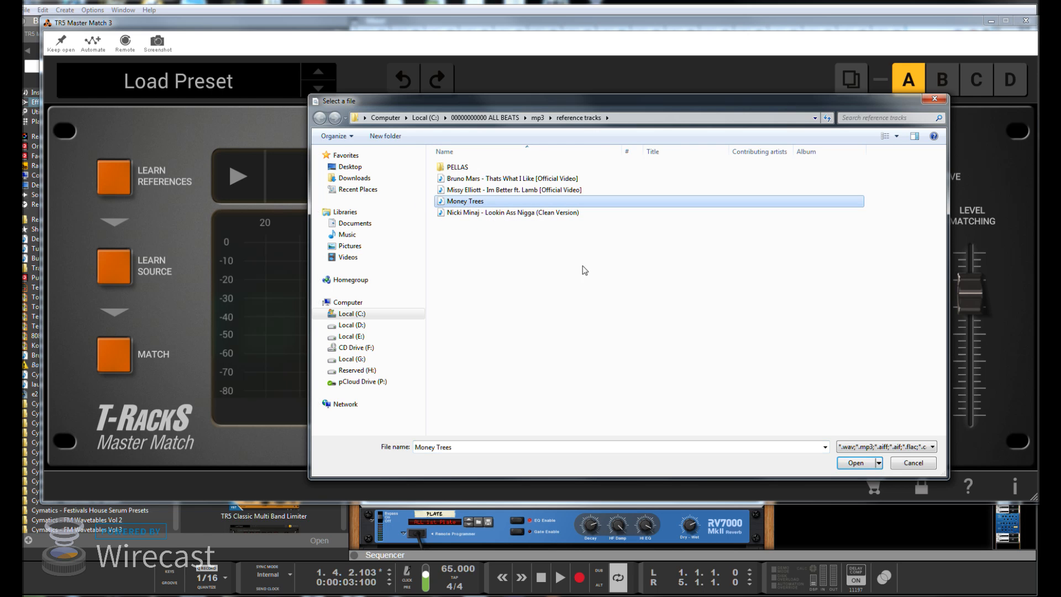
left_click(856, 463)
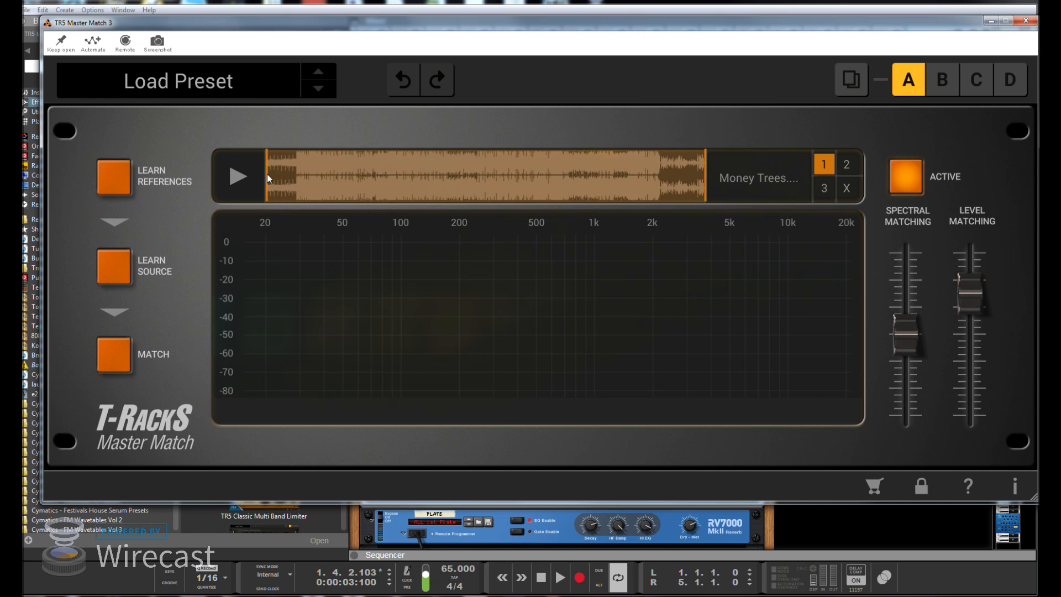
Narrow the reference selection to a short section just after the intro, and play the song and the reference in turn
left_click_drag(268, 173, 295, 188)
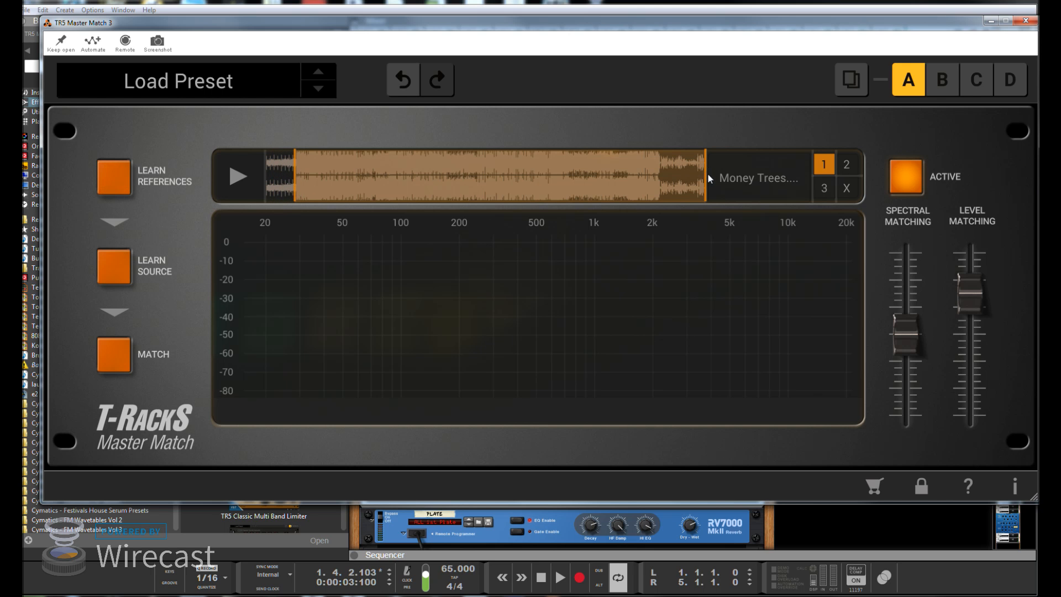
left_click_drag(706, 174, 299, 179)
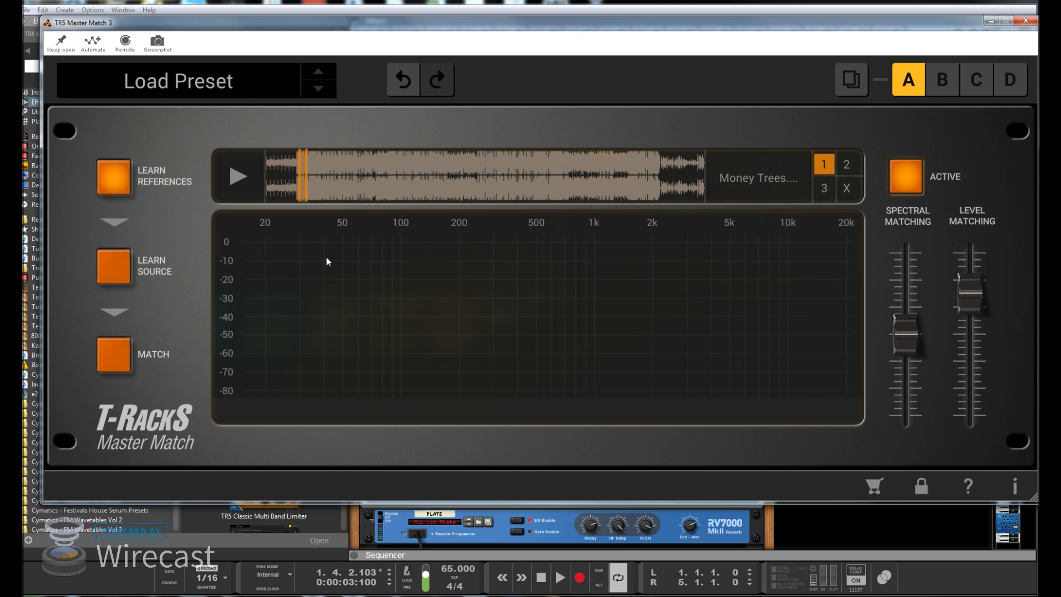
left_click(540, 577)
left_click(562, 578)
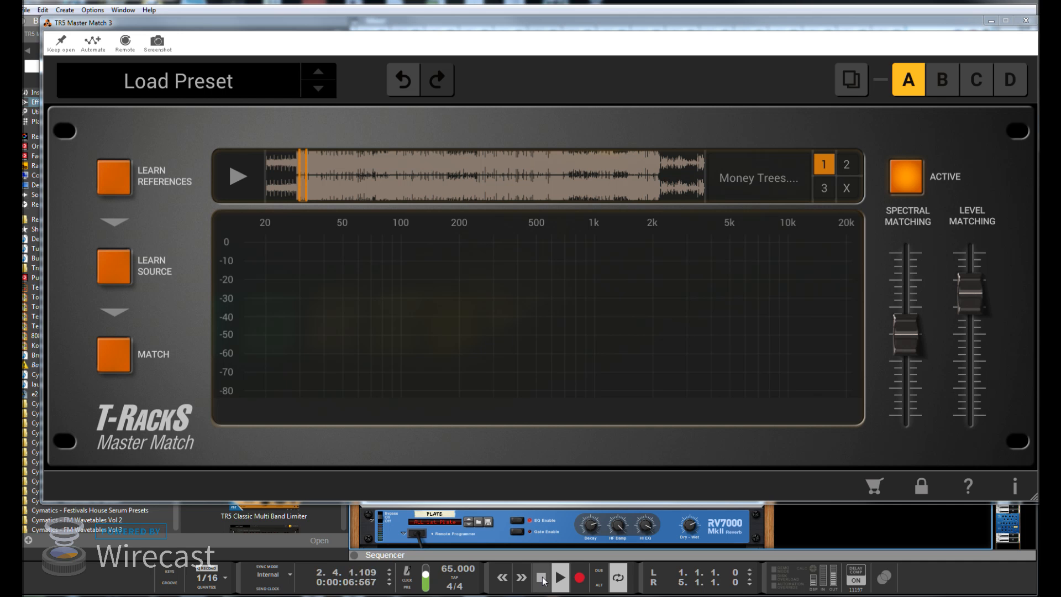
left_click(542, 577)
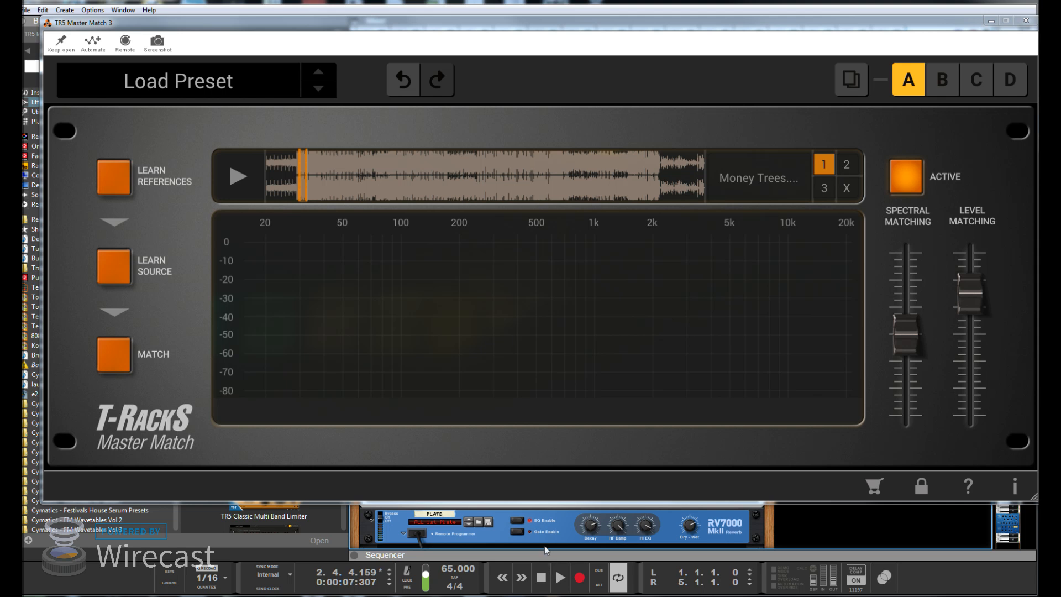
left_click(236, 177)
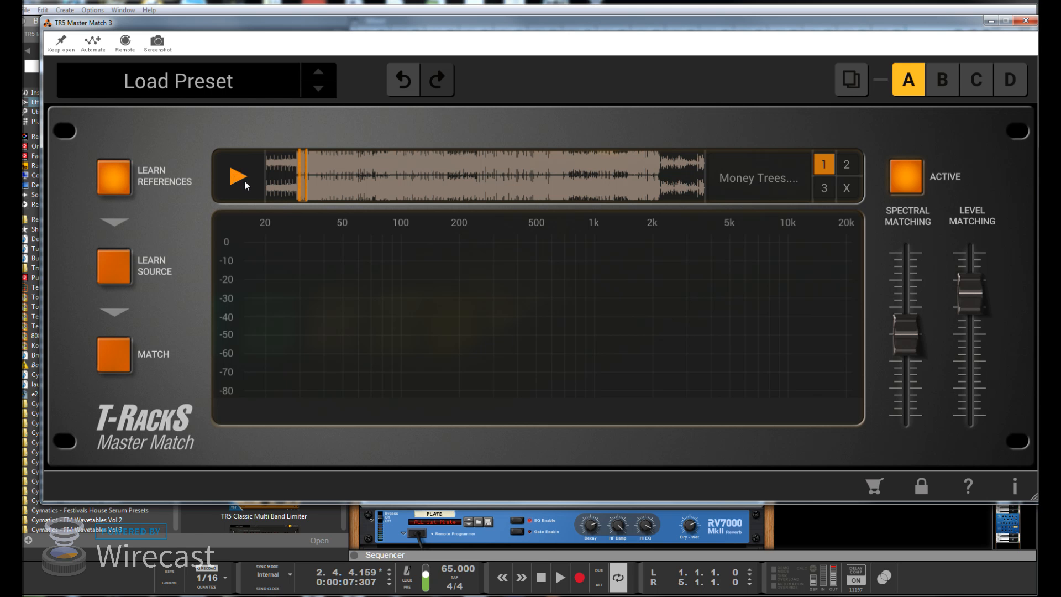
left_click(238, 176)
Extend the reference selection to the whole Money Trees track and learn the reference spectrum
mouse_move(299, 174)
left_mouse_down()
mouse_move(265, 175)
mouse_move(707, 180)
left_mouse_up()
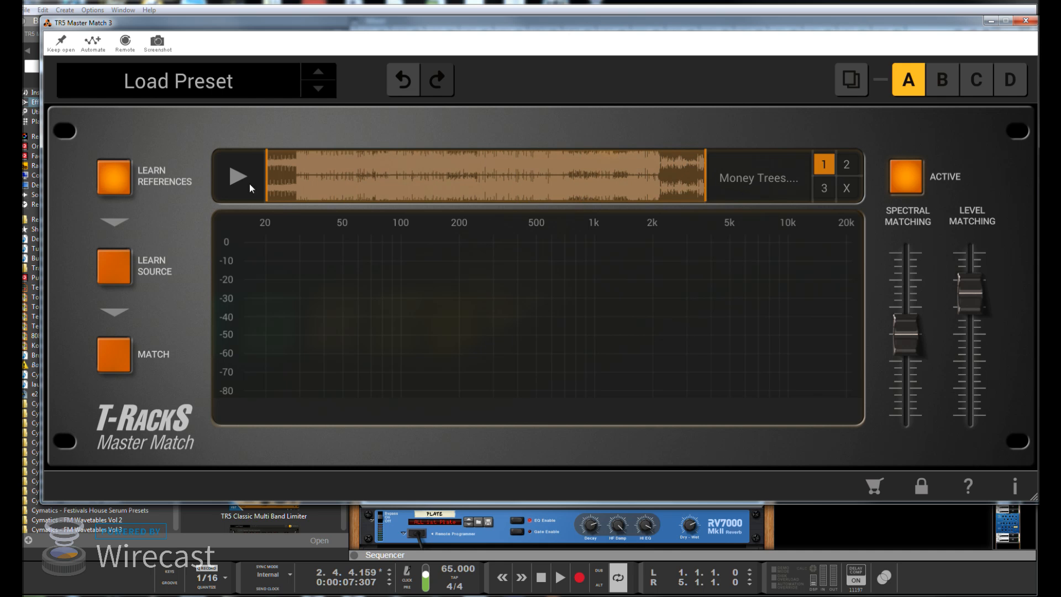
left_click(119, 181)
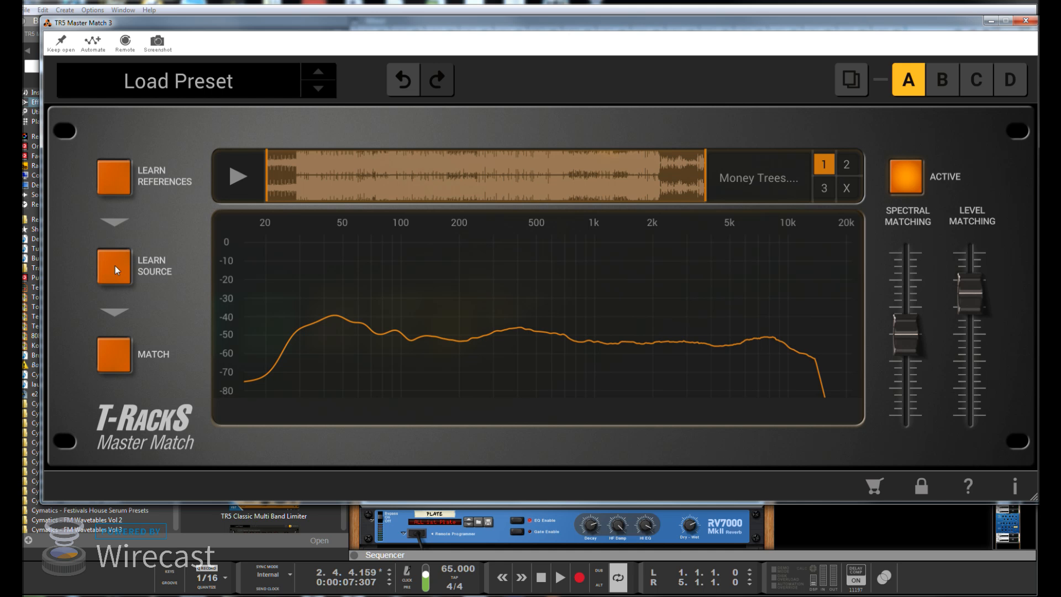
Learn the source spectrum from the mix while the song plays, and stop playback
left_click(541, 579)
left_click(559, 582)
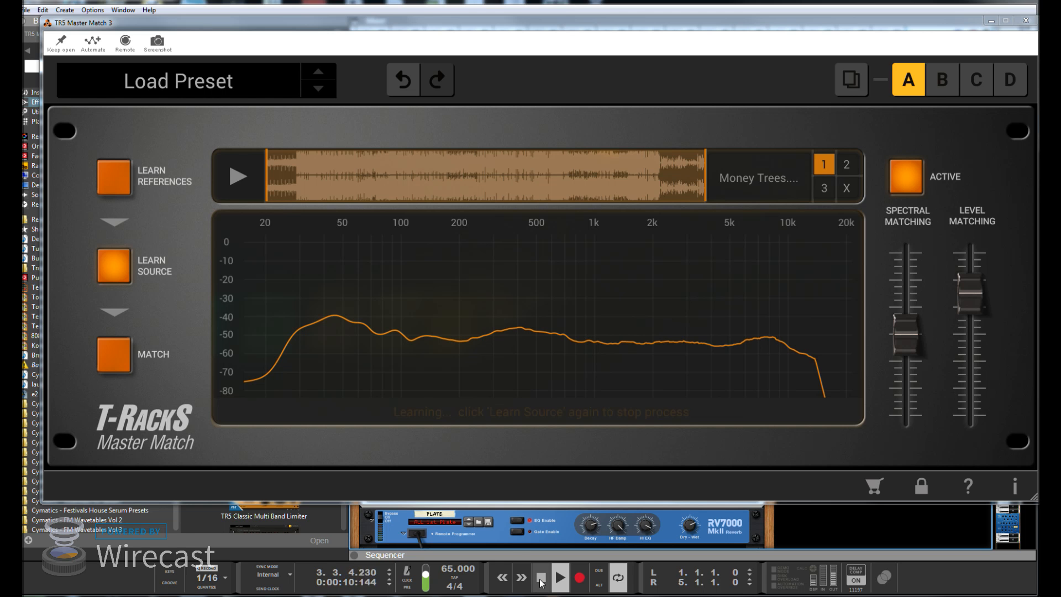
left_click(116, 267)
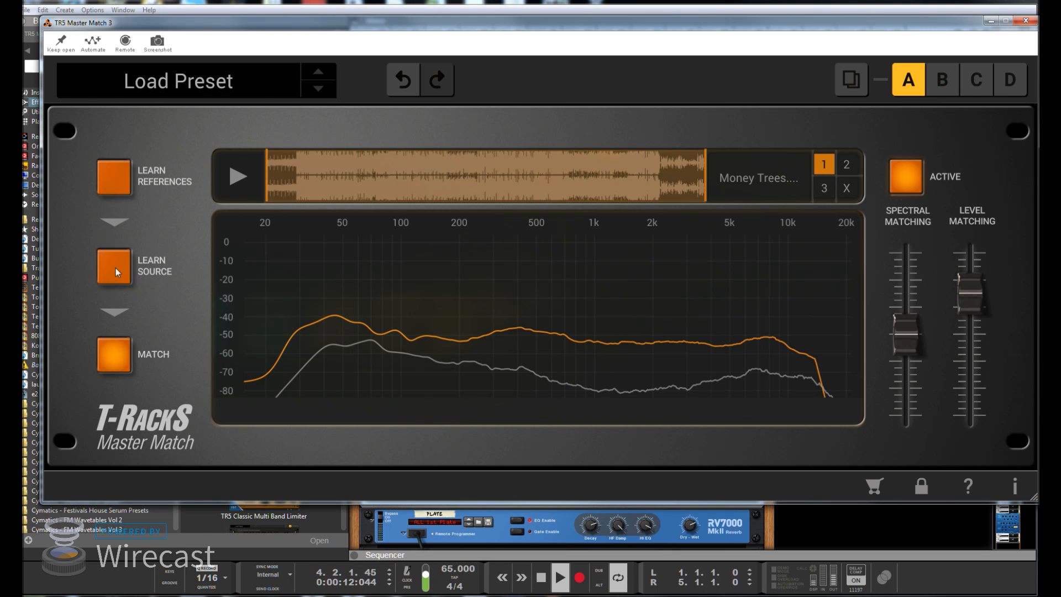
left_click(537, 585)
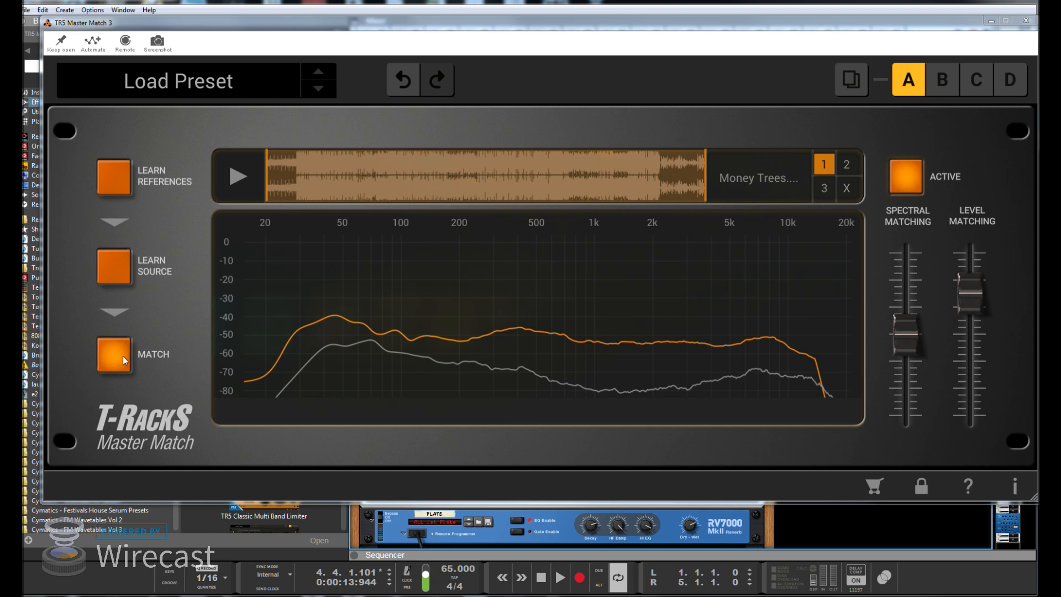
Play the song from the start, match it to the learned reference, and lower the spectral matching amount
left_click(541, 577)
left_click(560, 577)
left_click(122, 353)
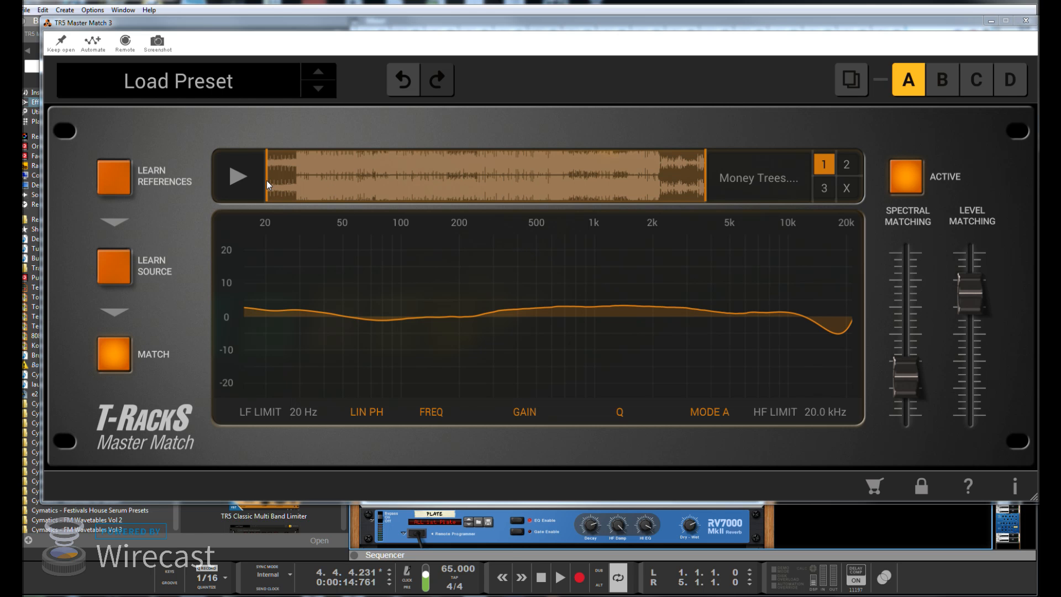
Narrow the reference selection to a short section after the intro, and alternate between the reference and the matched song during playback
left_click_drag(267, 180, 297, 188)
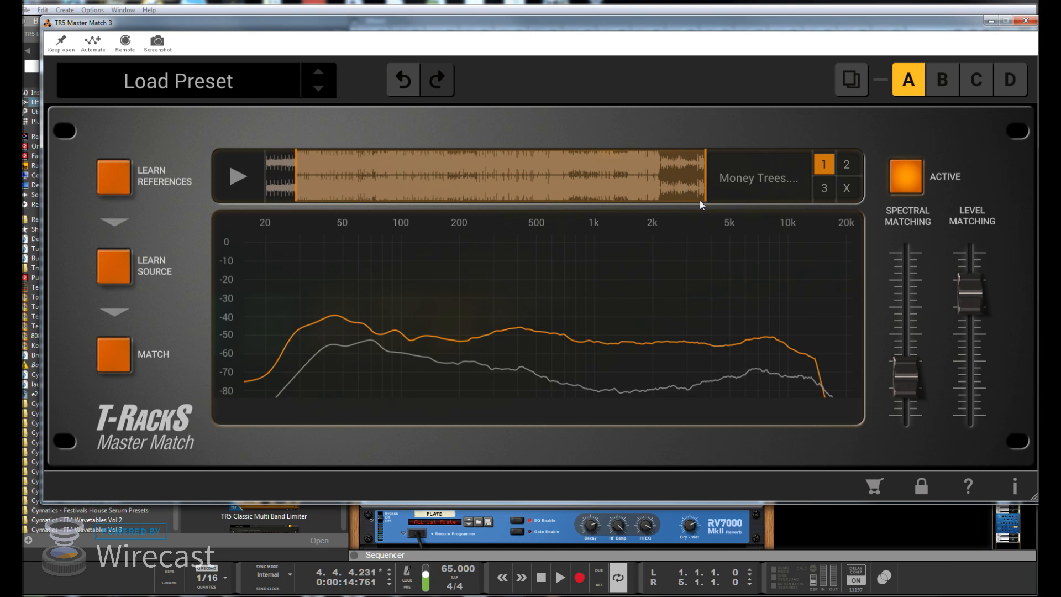
left_click_drag(705, 197, 312, 178)
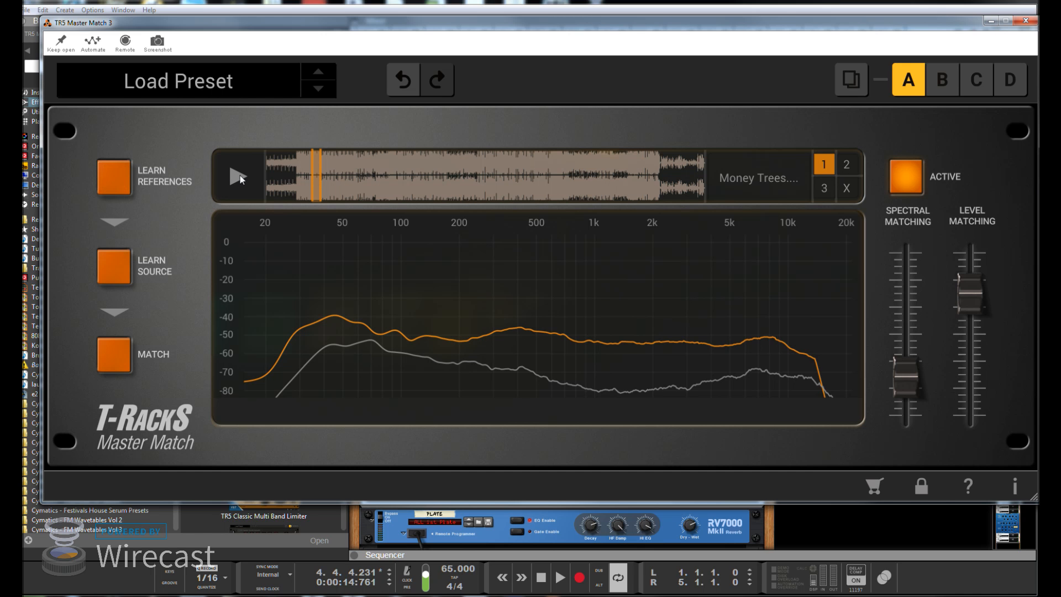
left_click(242, 178)
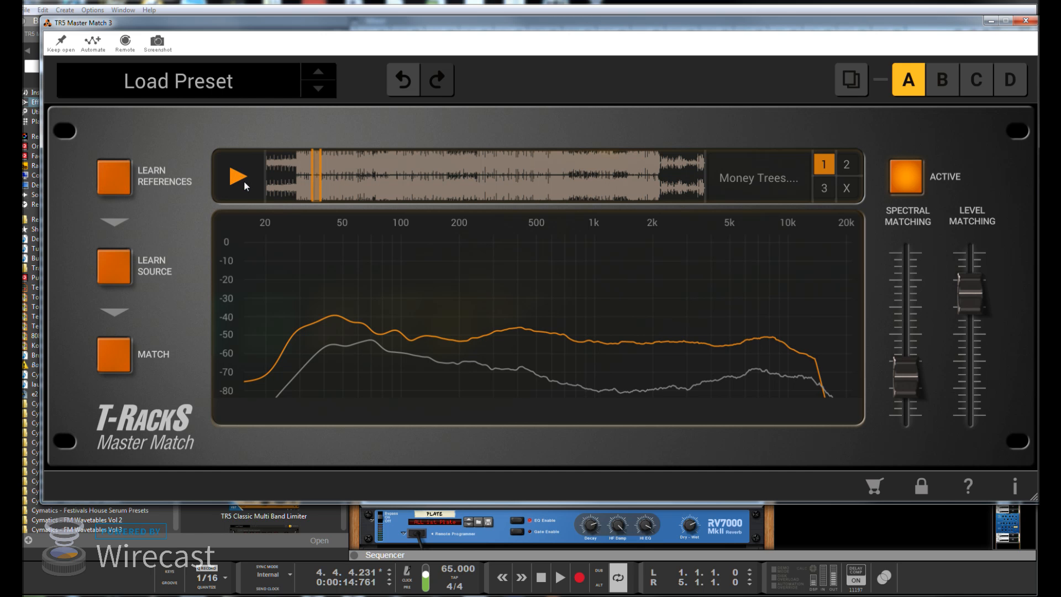
left_click(560, 580)
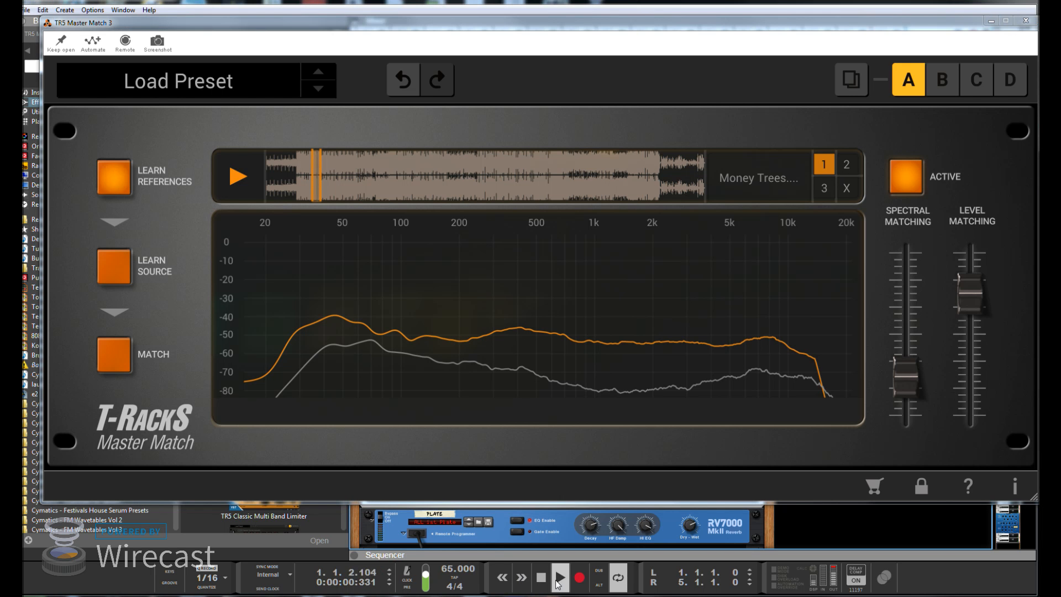
left_click(241, 181)
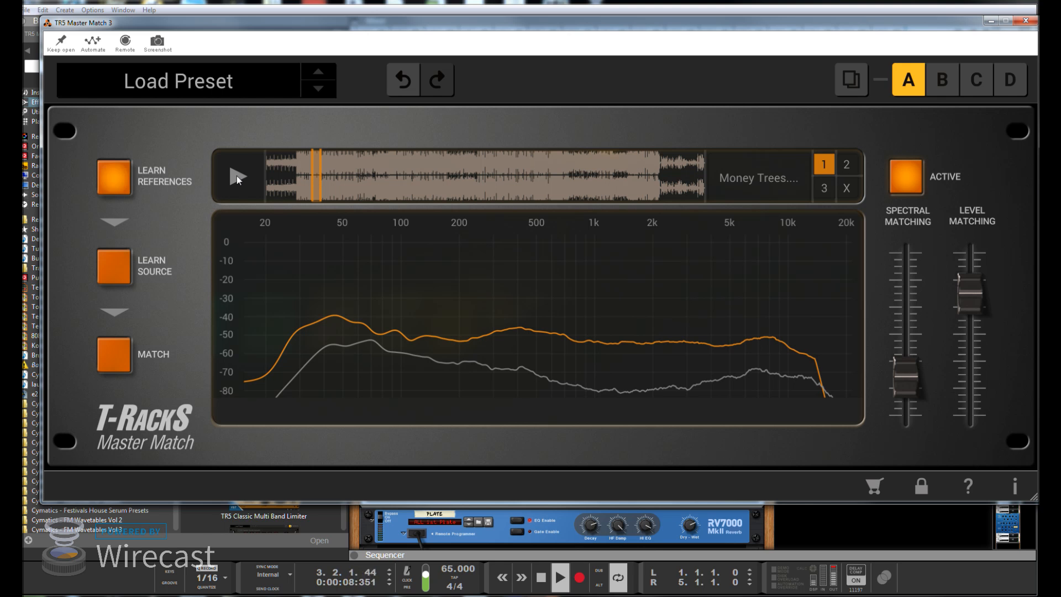
left_click(237, 176)
left_click(238, 178)
left_click(542, 577)
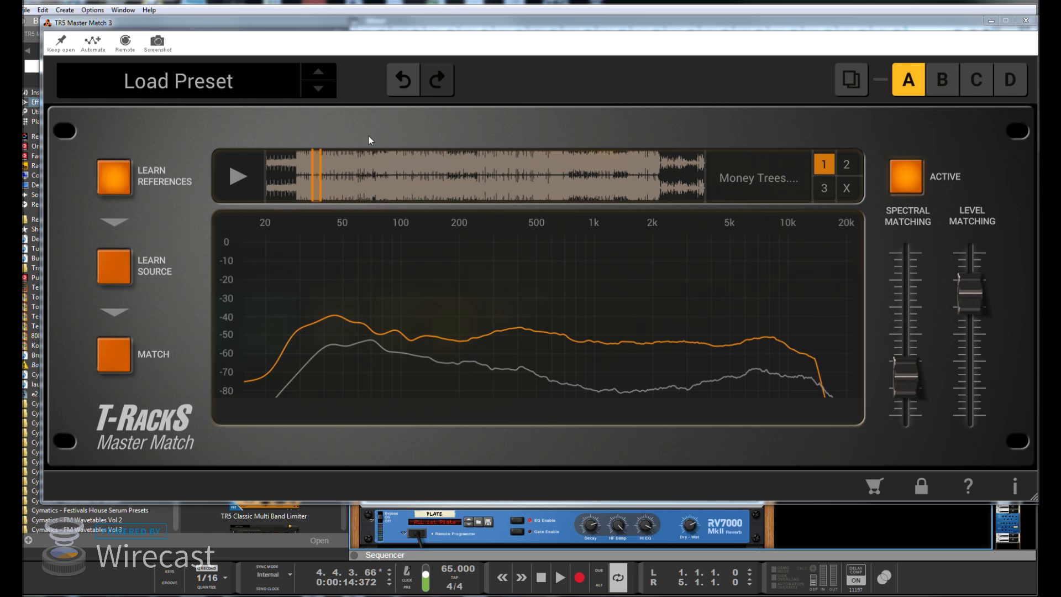
Raise the level matching amount while the song plays from the start, and stop playback
mouse_move(970, 297)
left_click(542, 579)
left_click(559, 578)
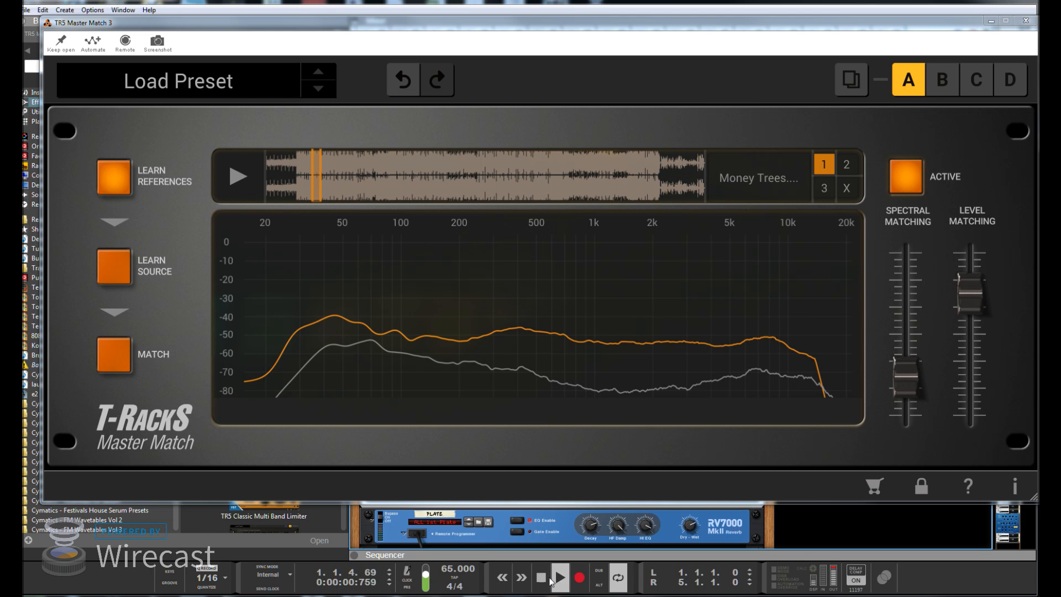
left_click_drag(969, 292, 973, 269)
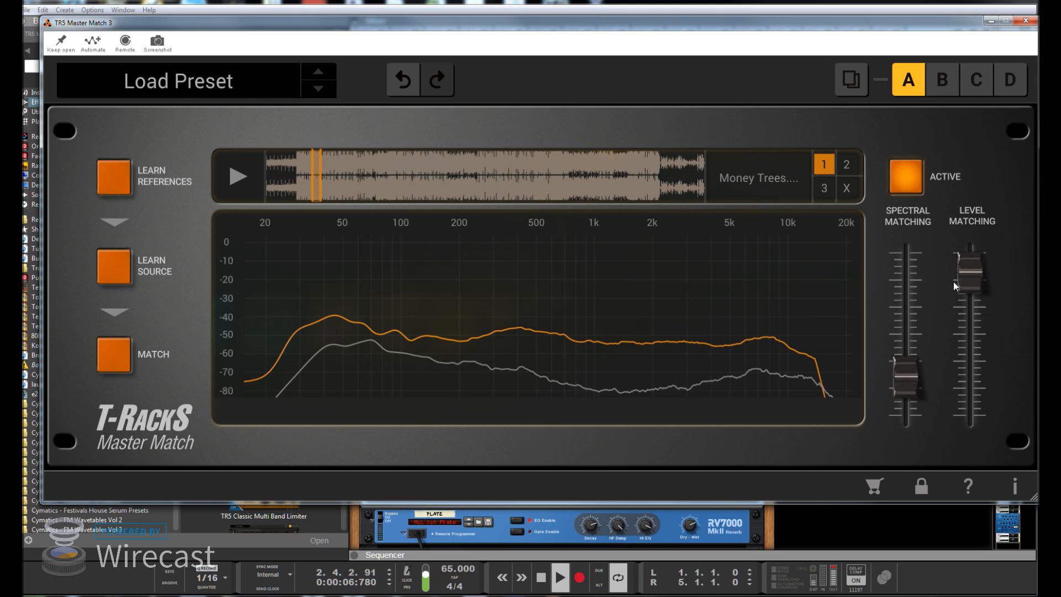
left_click(541, 580)
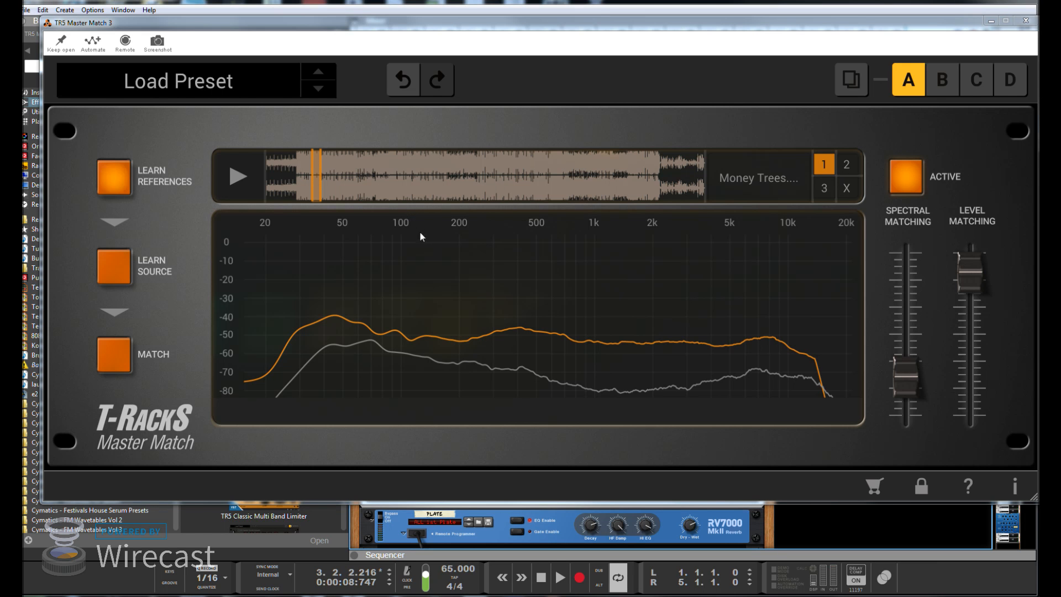
Replay the song from the start, raise the spectral matching amount, and lower level matching slightly to about 85%
mouse_move(900, 216)
mouse_move(909, 387)
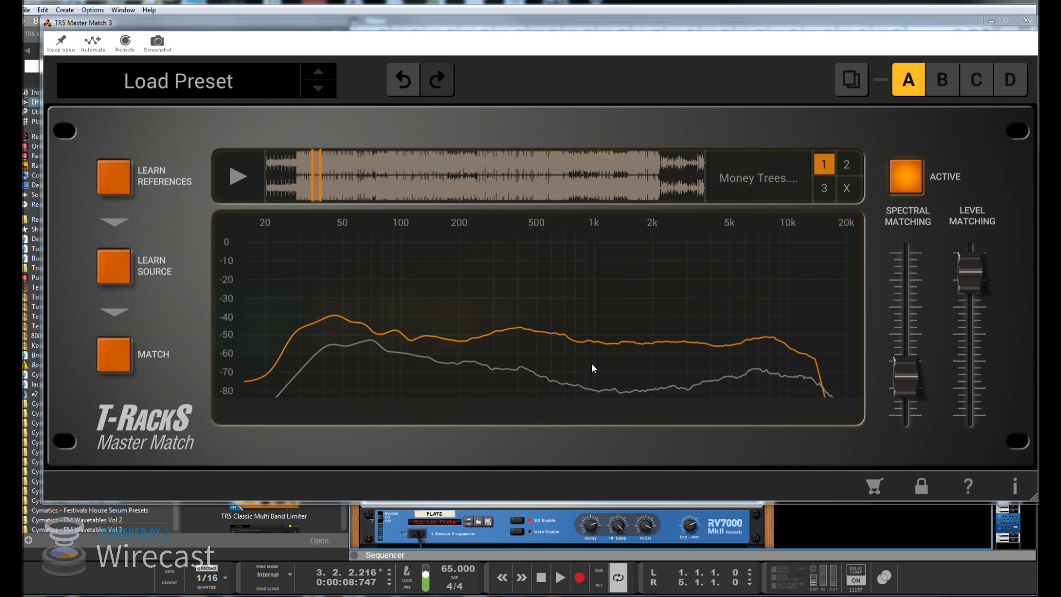
left_click(542, 578)
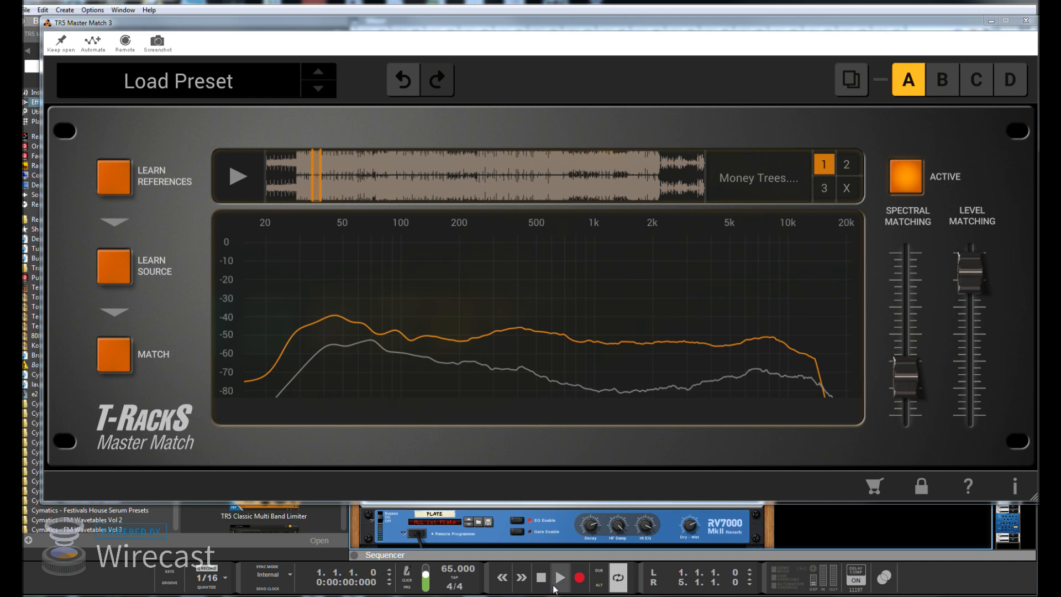
left_click(560, 577)
left_click_drag(912, 379, 913, 347)
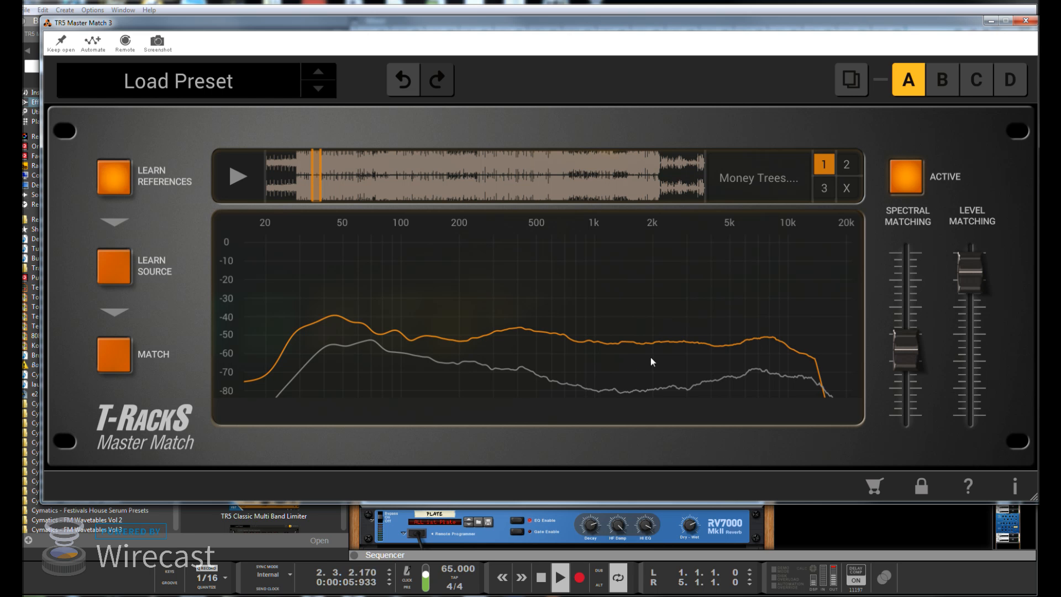
mouse_move(962, 273)
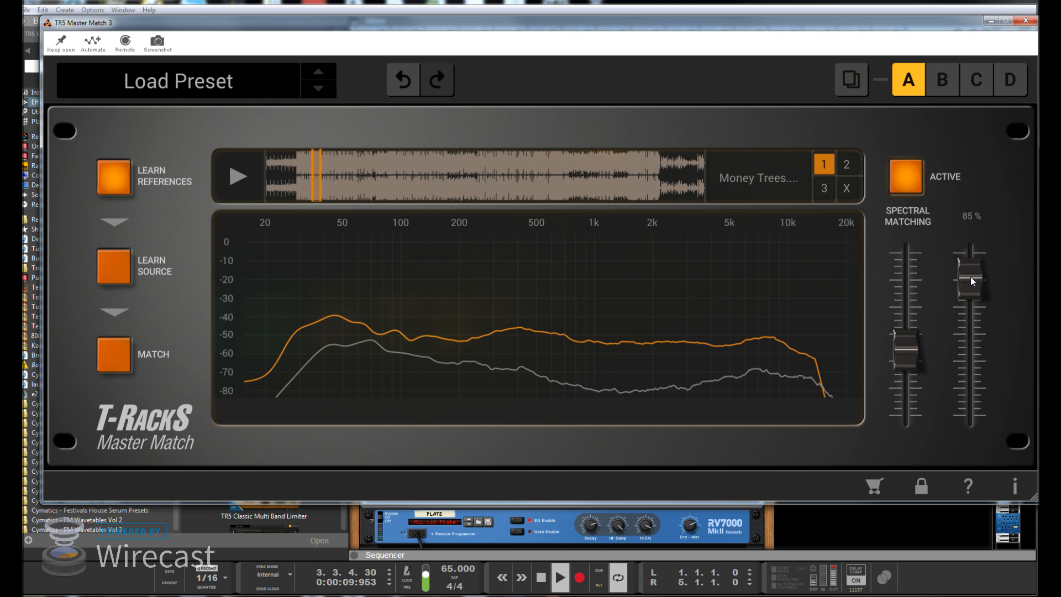
left_click_drag(970, 277, 971, 281)
mouse_move(902, 348)
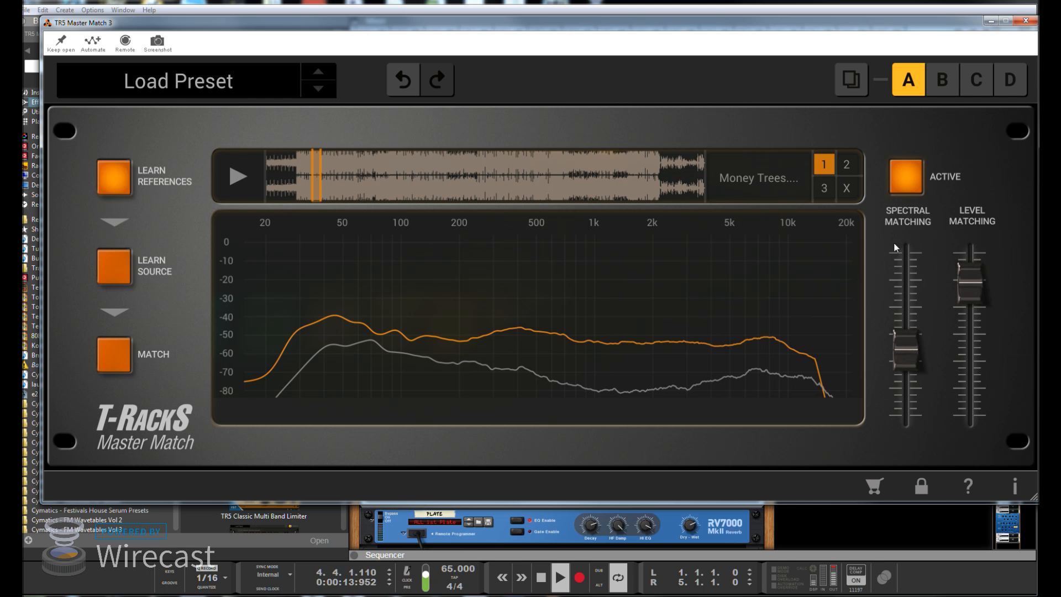
Compare the playing mix with Master Match bypassed and active, play the reference briefly, and stop playback
left_click(911, 173)
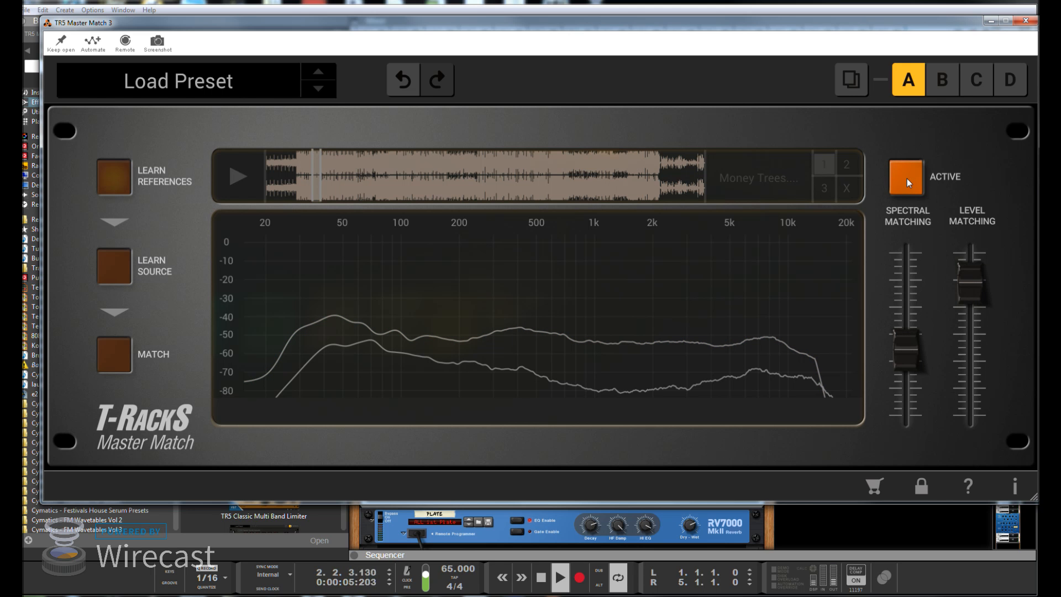
left_click(907, 178)
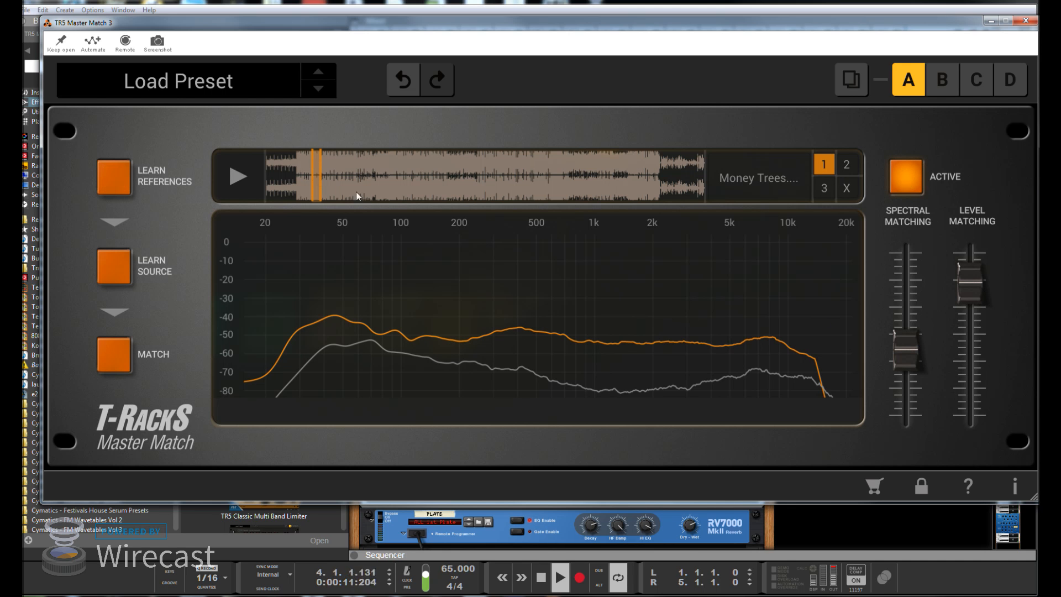
left_click(238, 177)
left_click(238, 176)
left_click(541, 578)
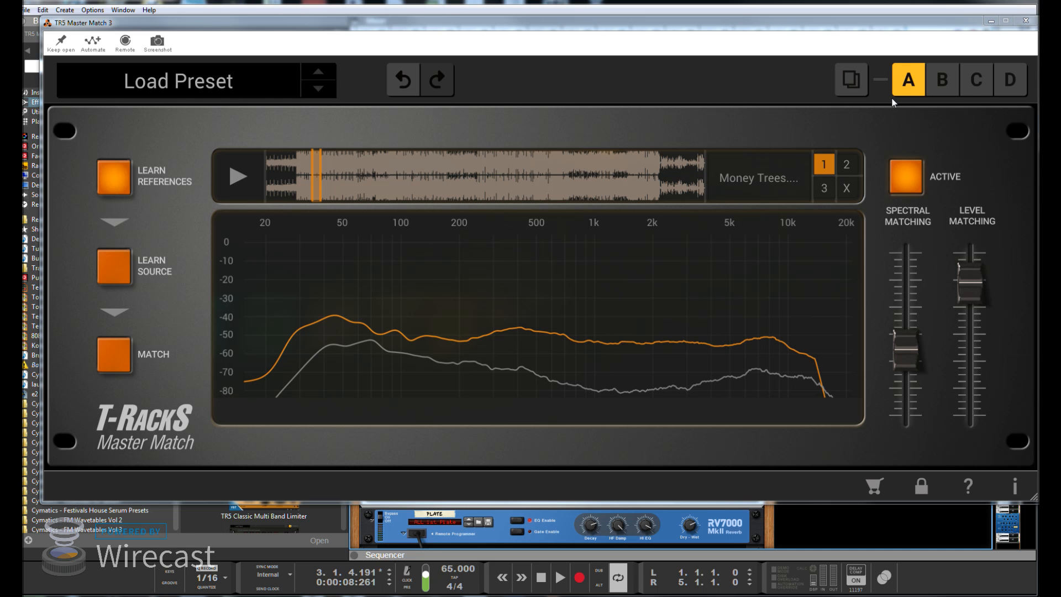
Load the Bruno Mars "Thats What I Like" track into the second reference slot of Master Match
left_click(848, 163)
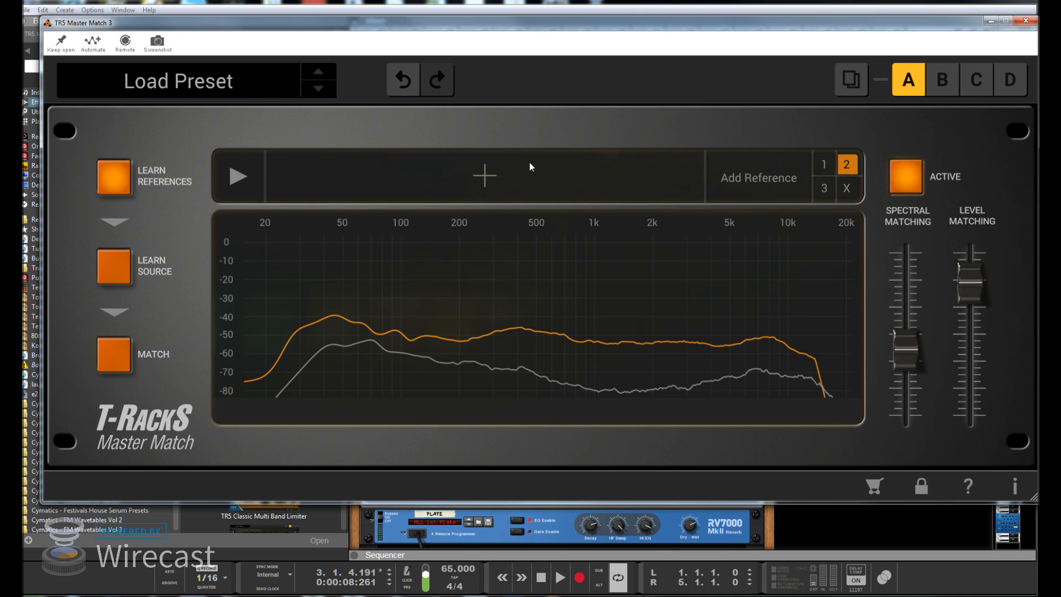
left_click(486, 174)
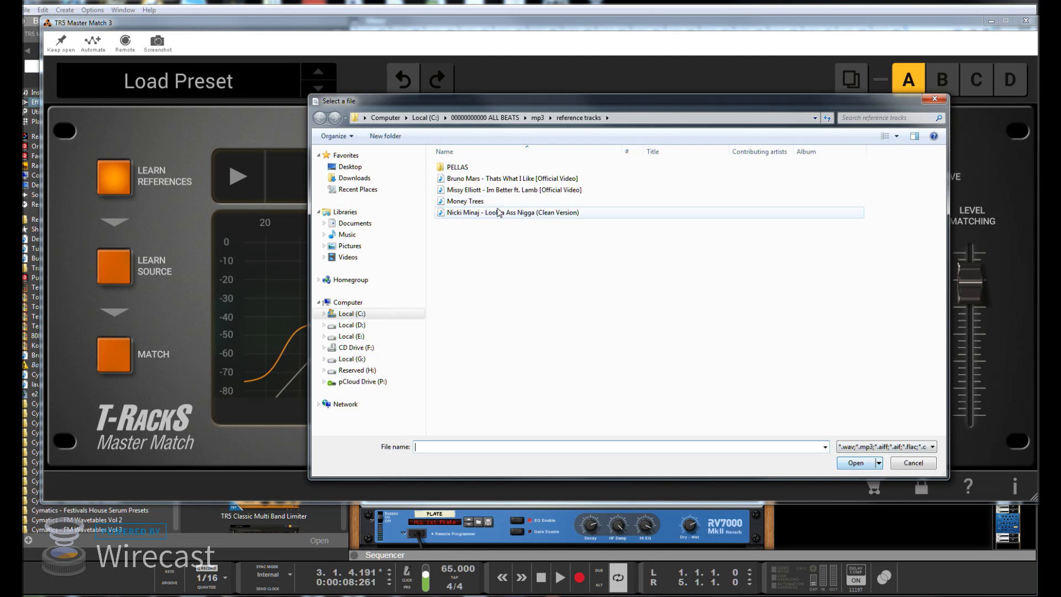
left_click(476, 180)
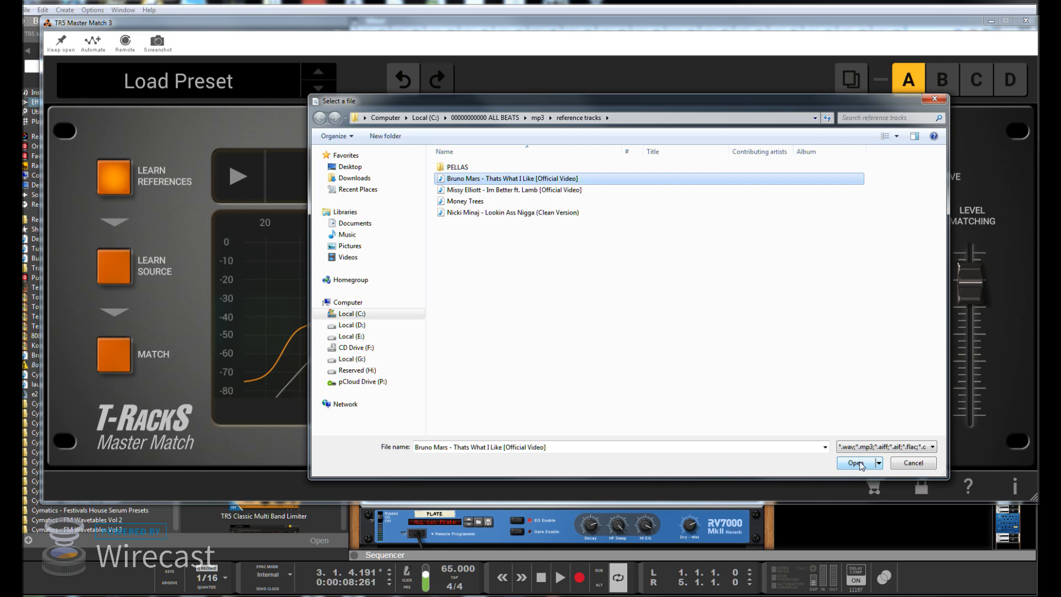
left_click(856, 463)
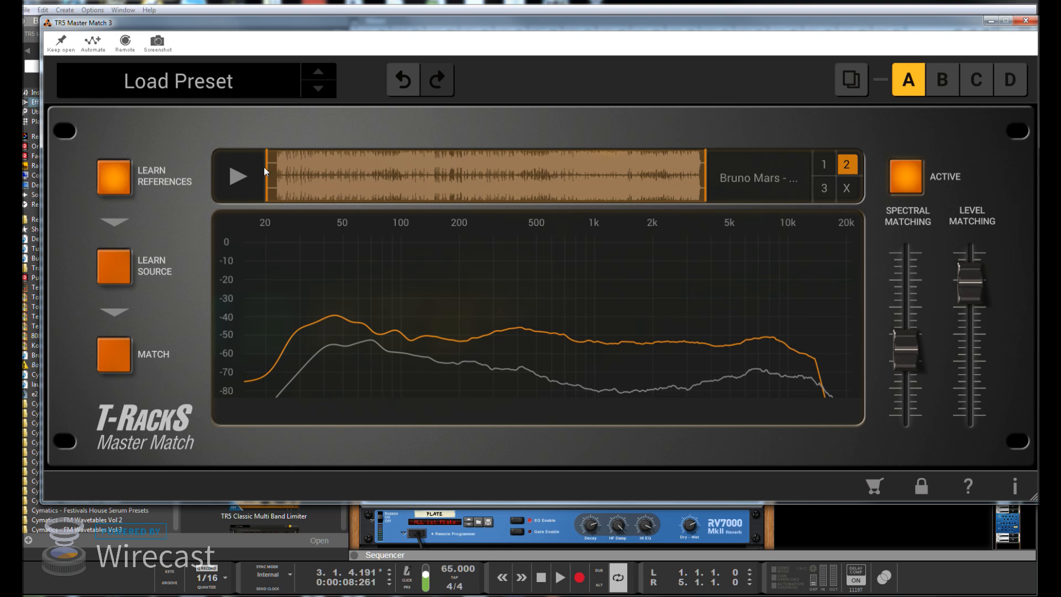
Narrow the Bruno Mars reference to a short section past its middle, audition it, and play the mix briefly for comparison
left_click_drag(266, 167, 568, 193)
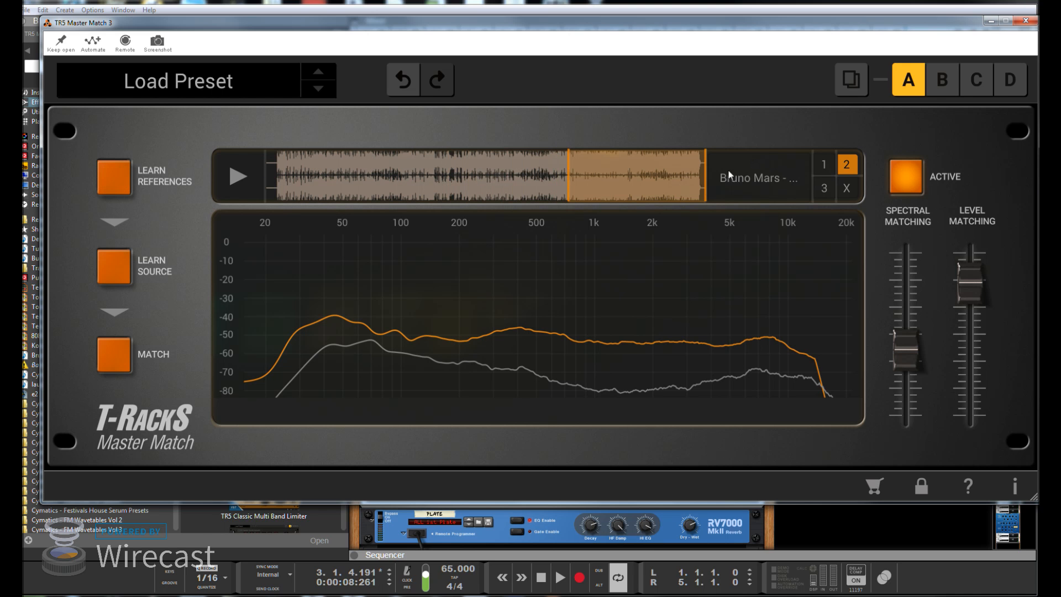
left_click_drag(705, 184, 575, 188)
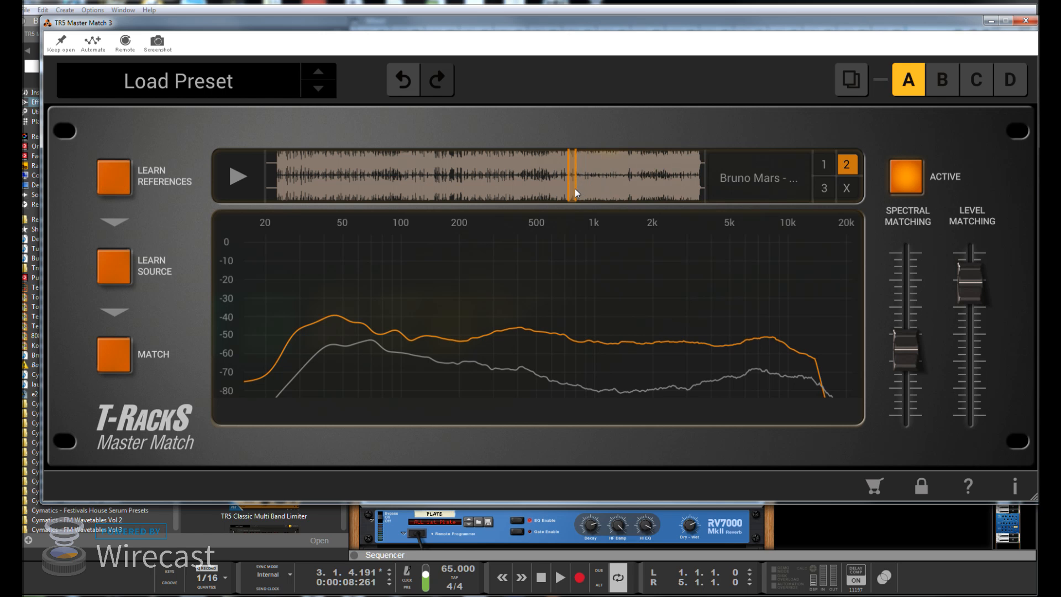
left_click(236, 180)
left_click(237, 181)
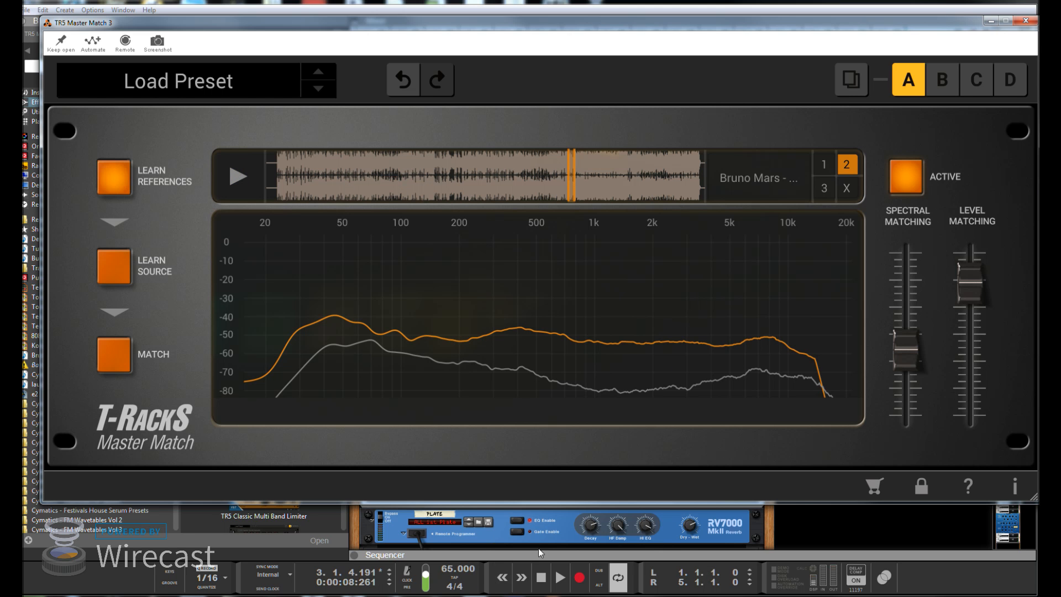
left_click(560, 577)
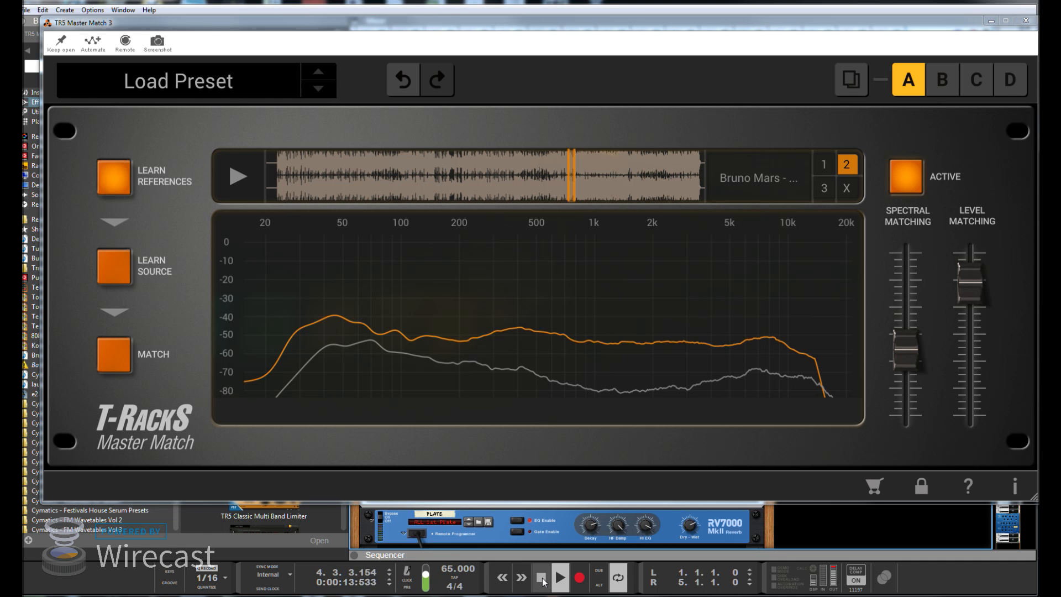
left_click(541, 579)
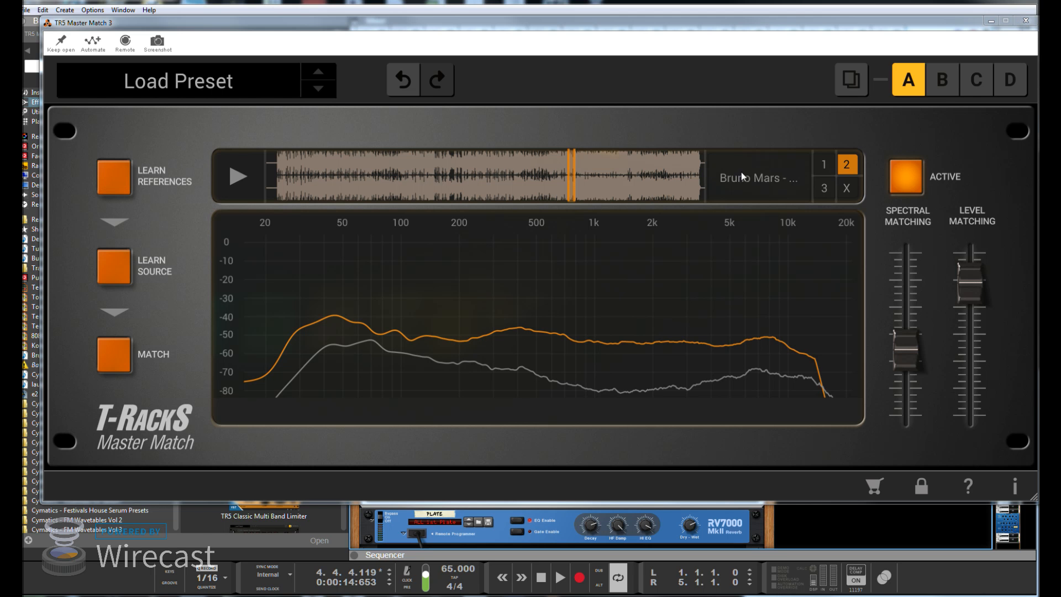
Revisit the first reference, and load the Nicki Minaj track from the reference tracks folder into the third reference slot
left_click(828, 167)
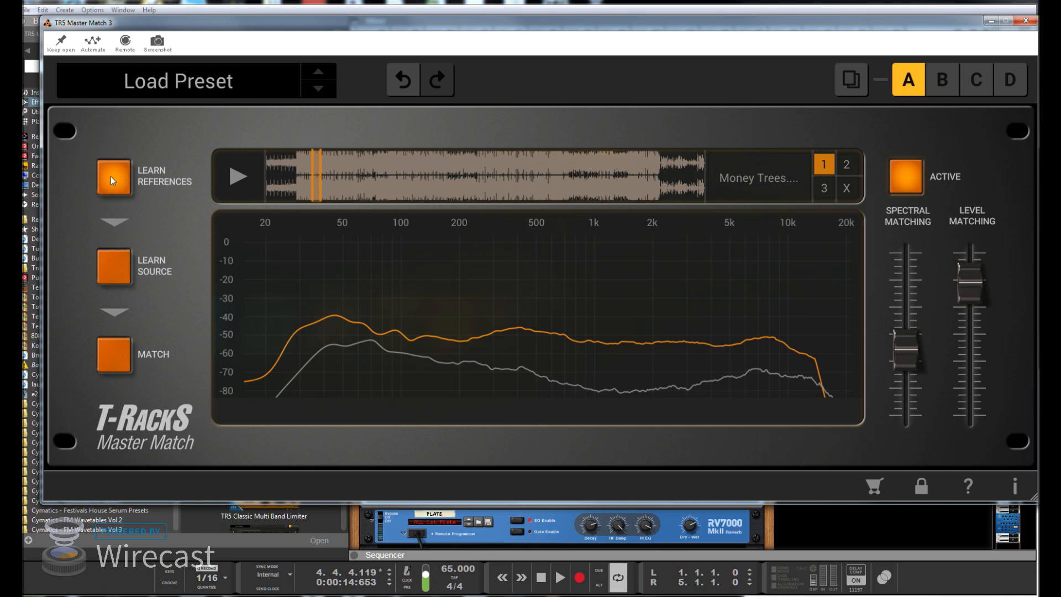
left_click(827, 188)
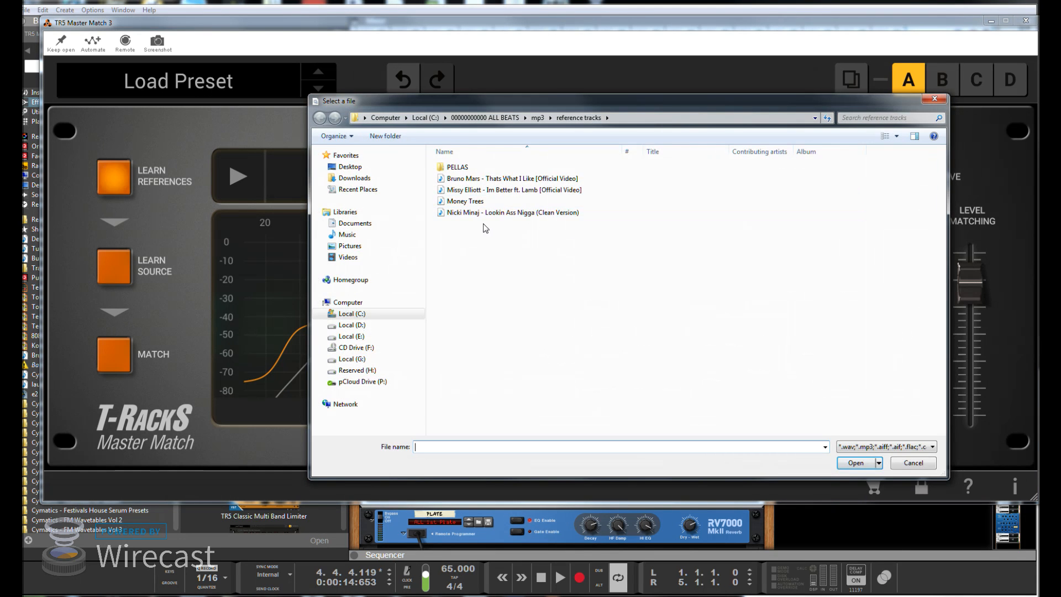
left_click(514, 213)
left_click(855, 462)
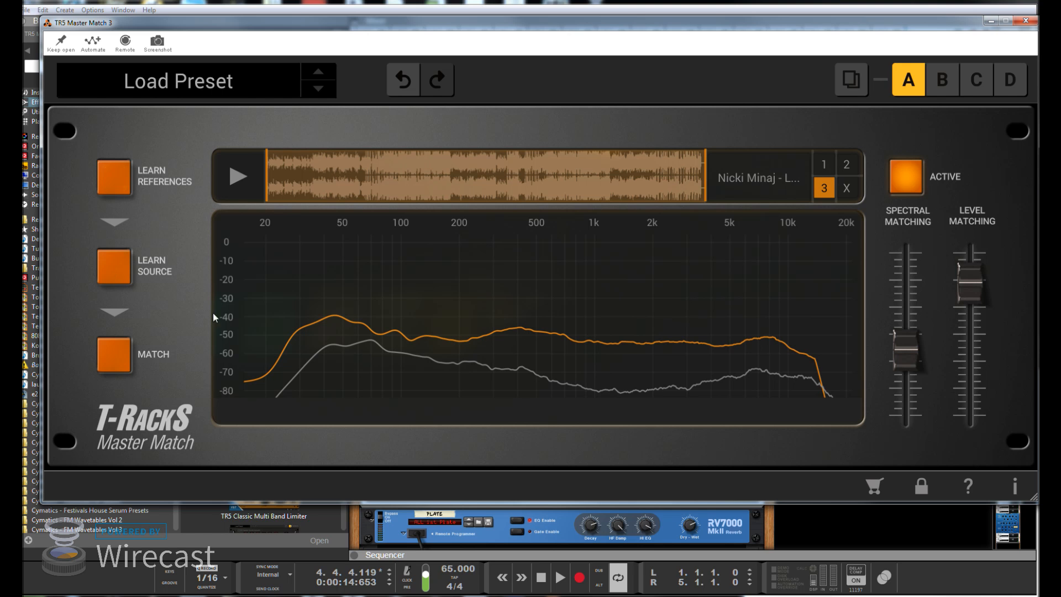
Lower the spectral matching amount, close the Master Match window, and return to the rack
mouse_move(904, 209)
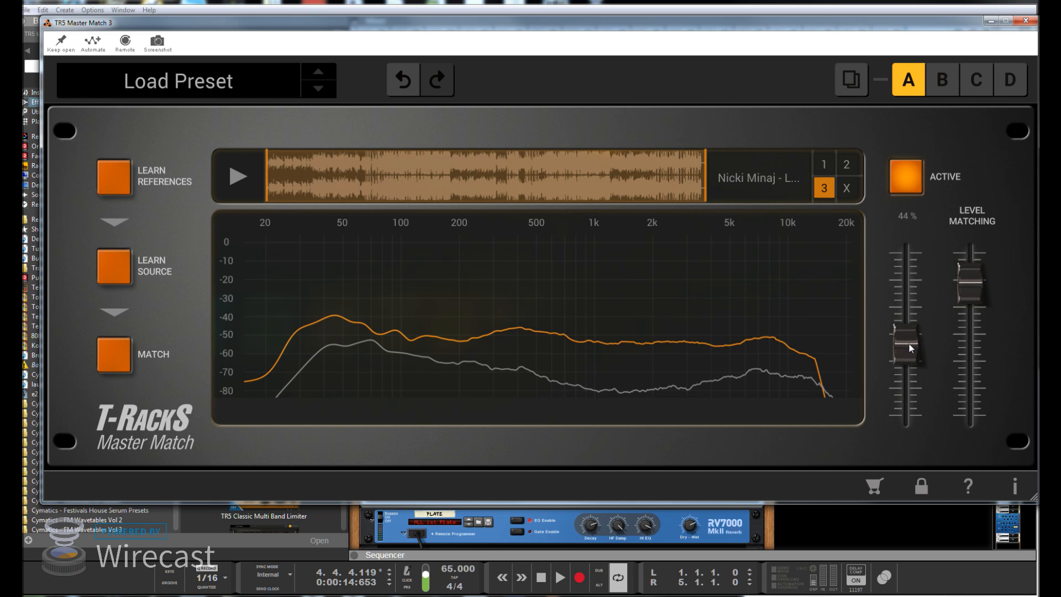
left_click_drag(910, 343, 908, 375)
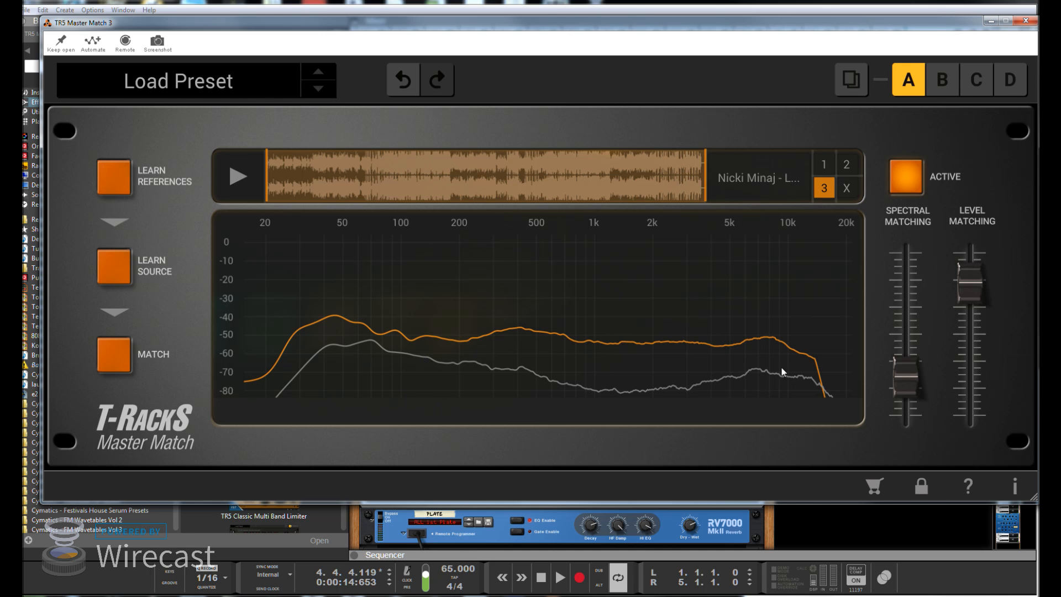
mouse_move(896, 362)
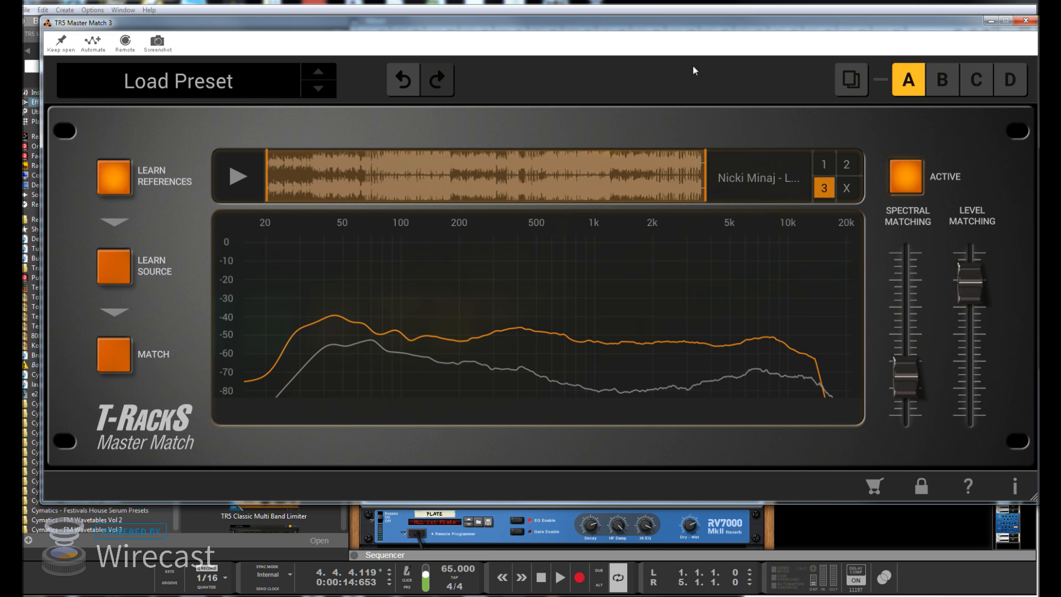
left_click(1026, 23)
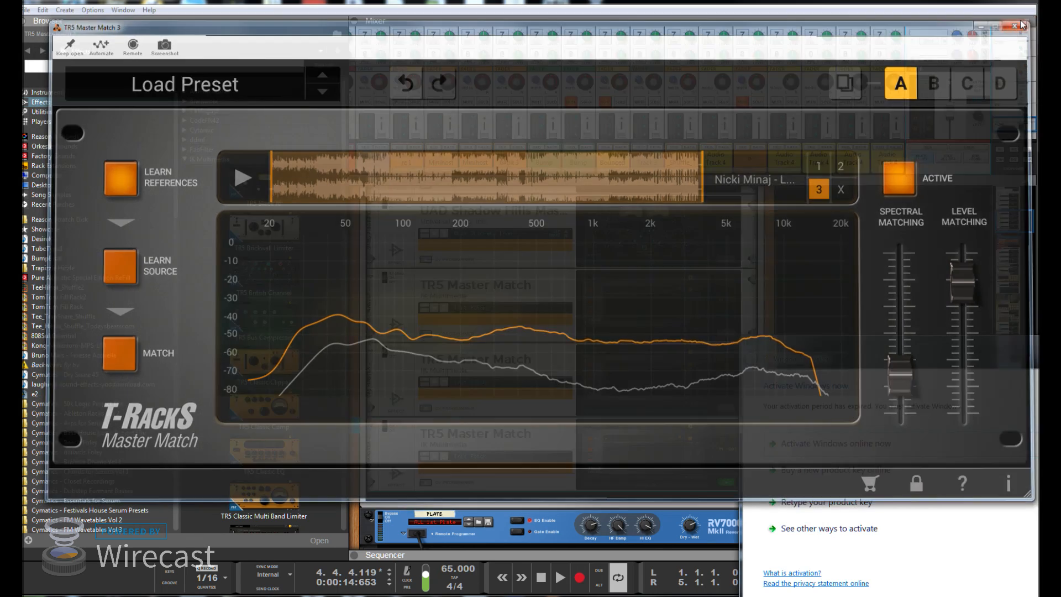
left_click(751, 449)
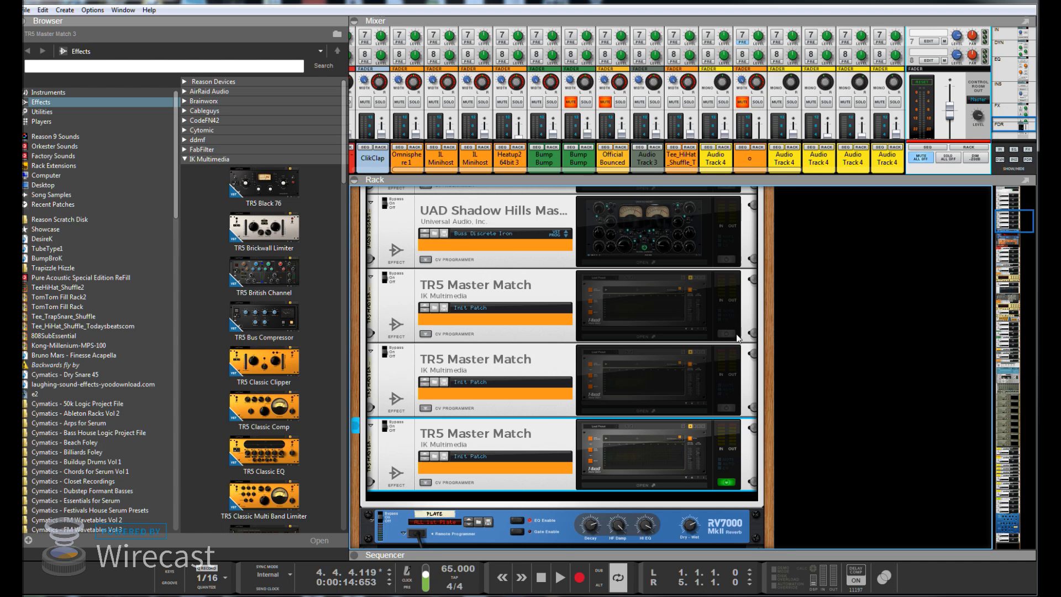
Review the Master Section's plugins, highlighting the UAD Chandler Limited and Shadow Hills devices, and point out TR5 Black 76 and TR5 Brickwall Limiter in the browser
scroll(738, 338, "up", 10)
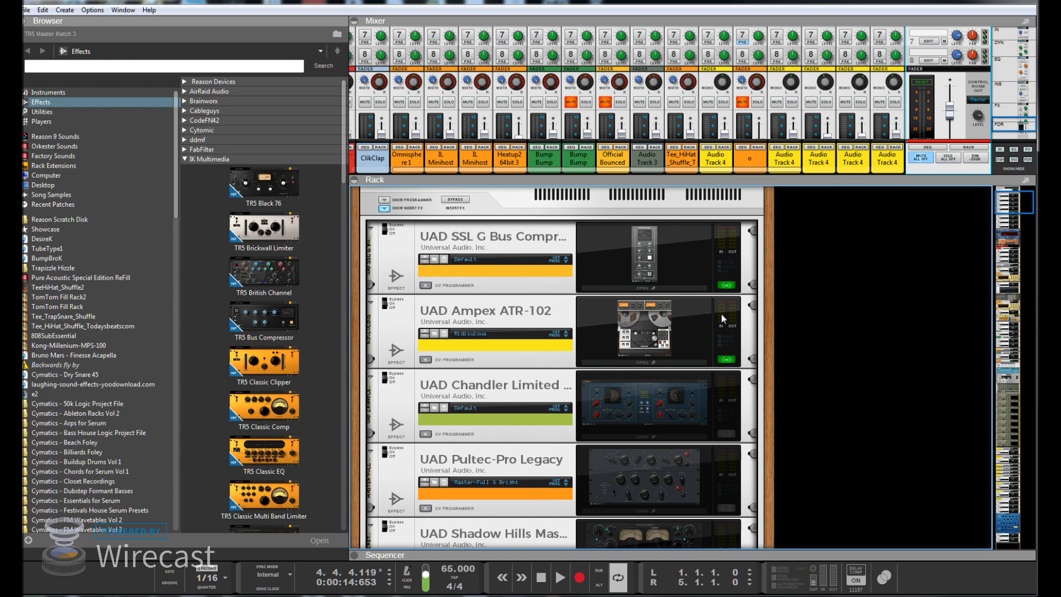
scroll(718, 310, "down", 3)
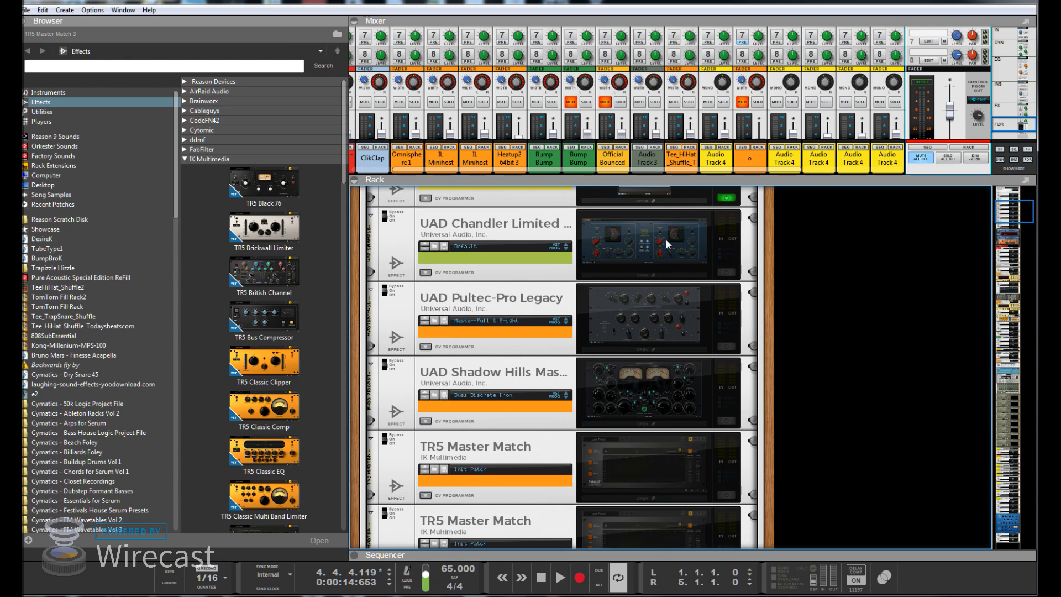
left_click(510, 221)
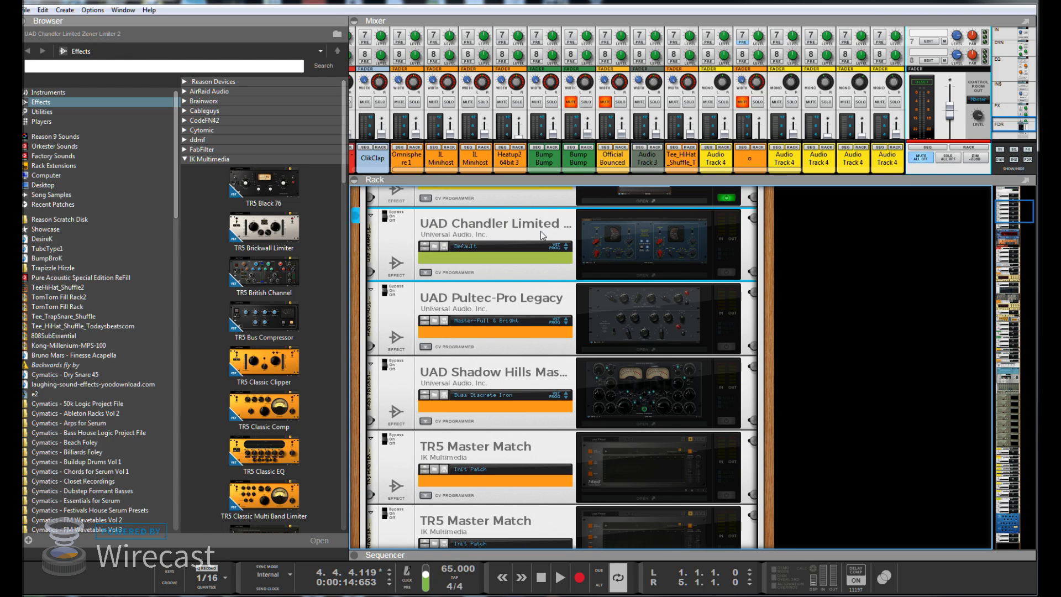
left_click(508, 374)
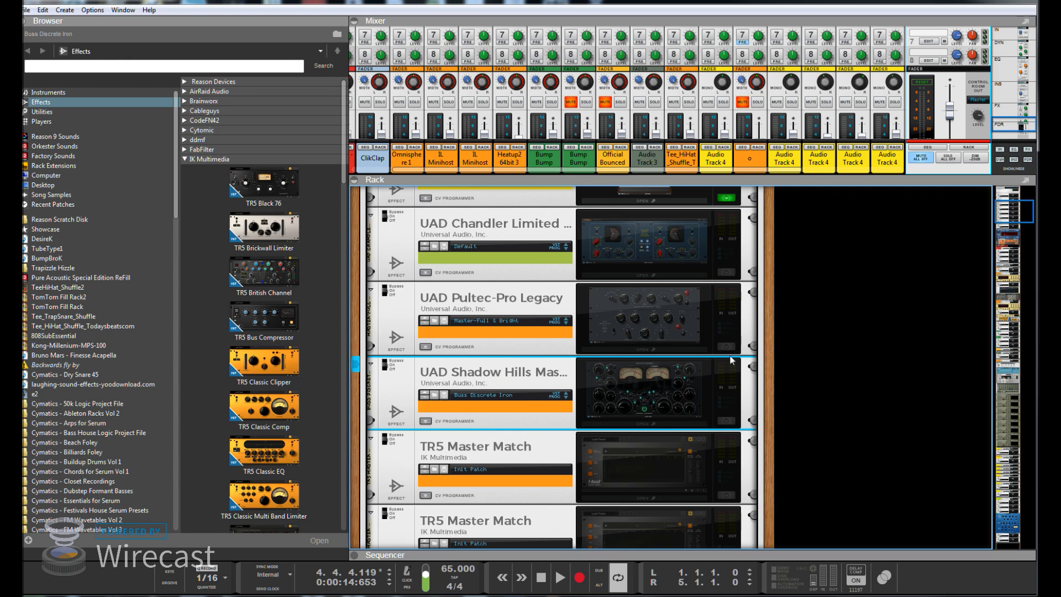
scroll(731, 360, "down", 3)
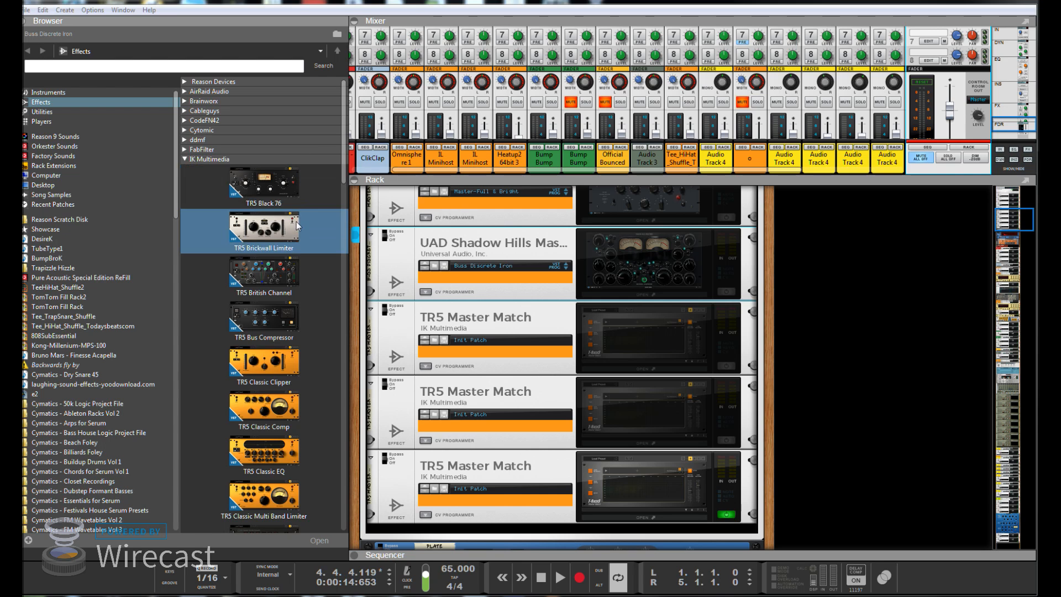
left_click(272, 192)
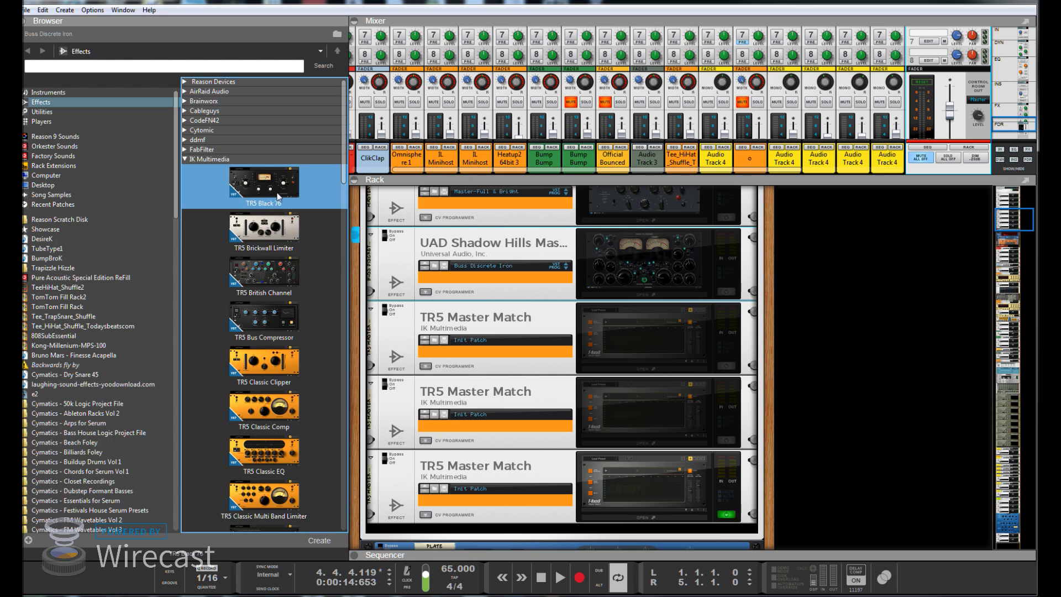
left_click(297, 220)
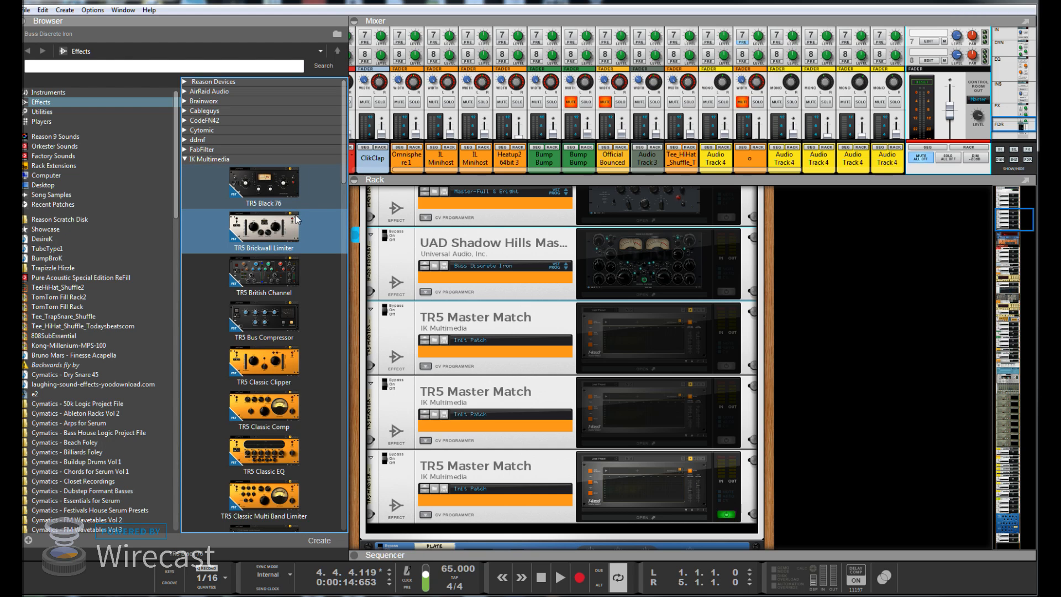